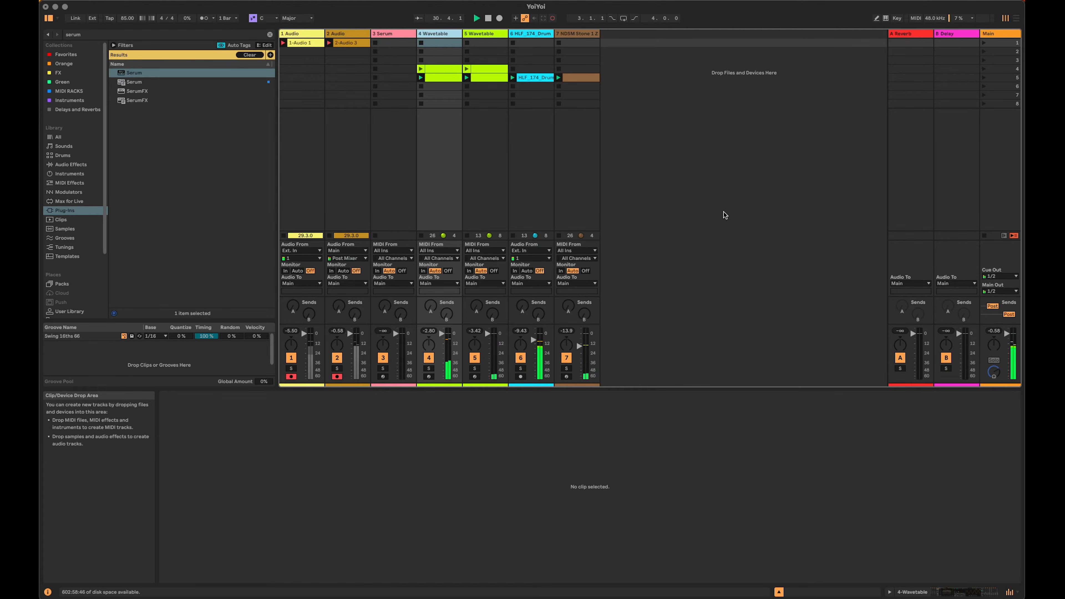
Audition the first Wavetable track in solo, unsolo it, and stop all clips by launching the empty scene 6.
click(428, 369)
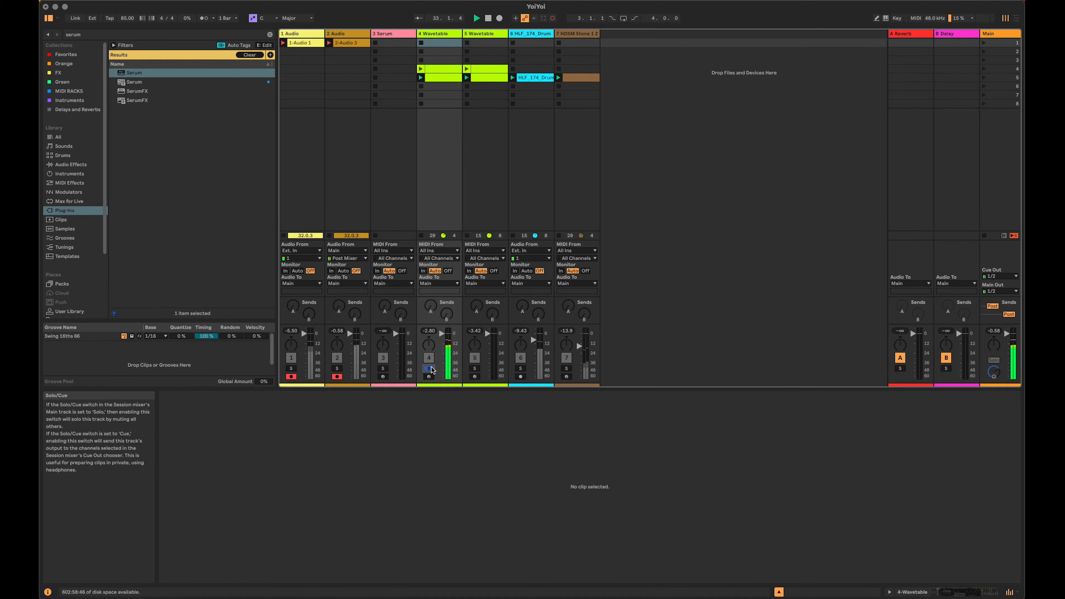
click(429, 368)
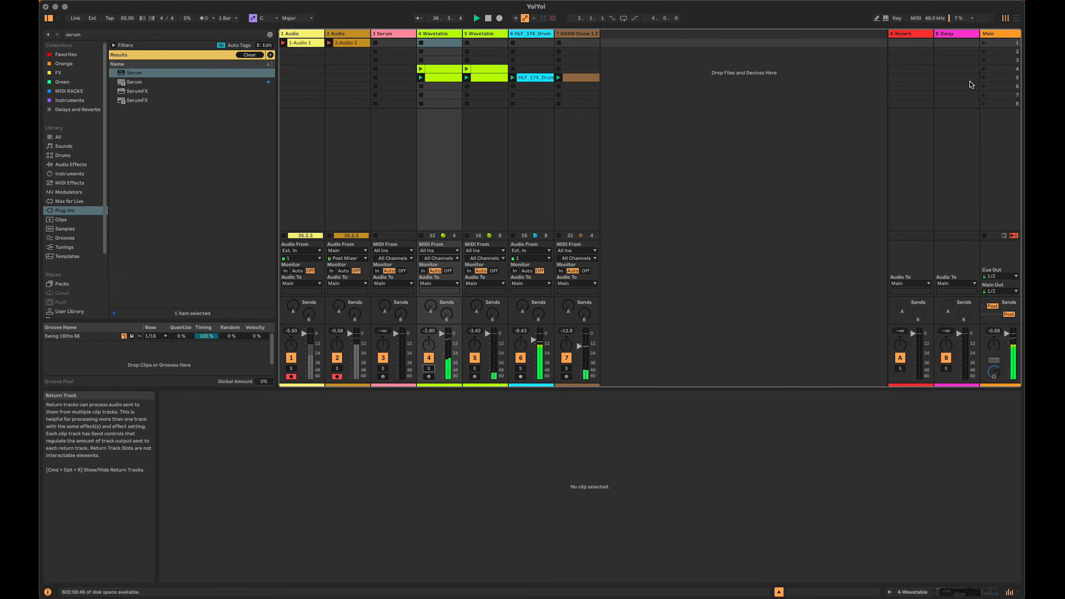
click(996, 87)
click(984, 86)
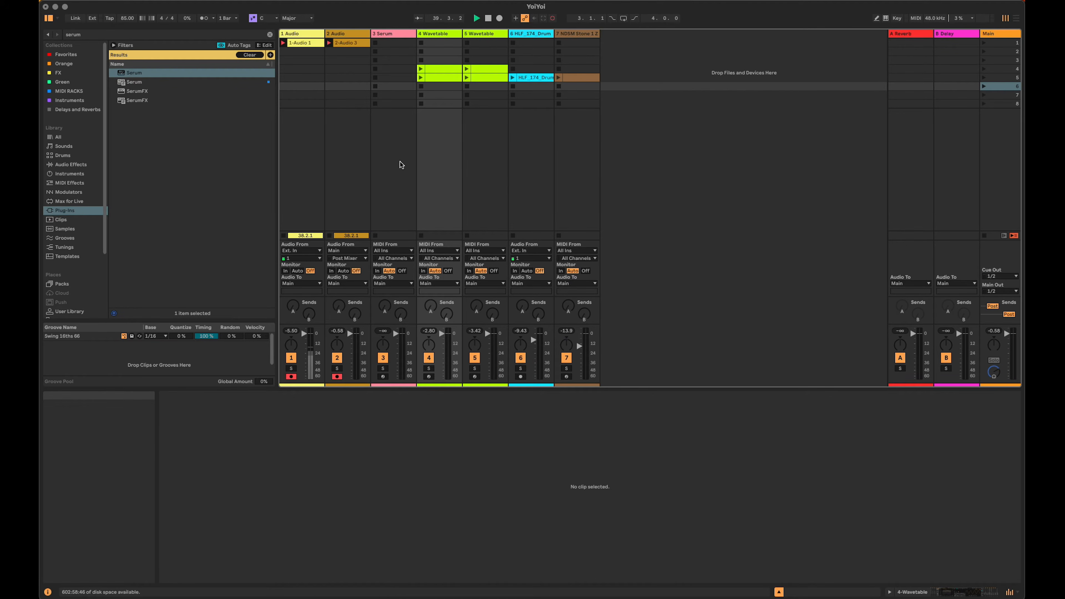
Open Serum on track 3 and reshape LFO 1 into two peaks, the second one lower, with a dip between them.
click(394, 34)
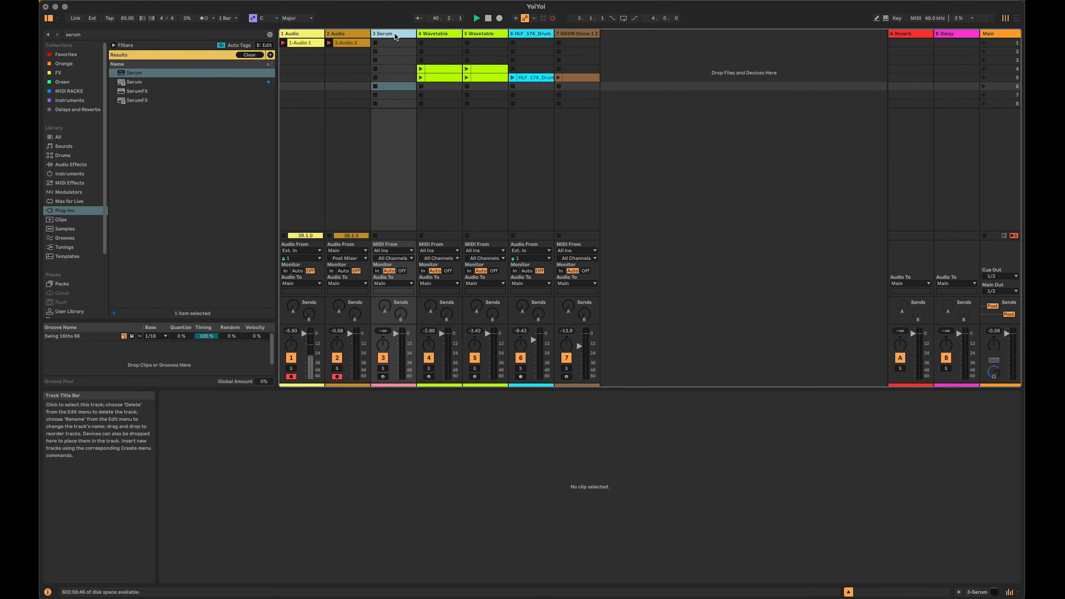
click(993, 592)
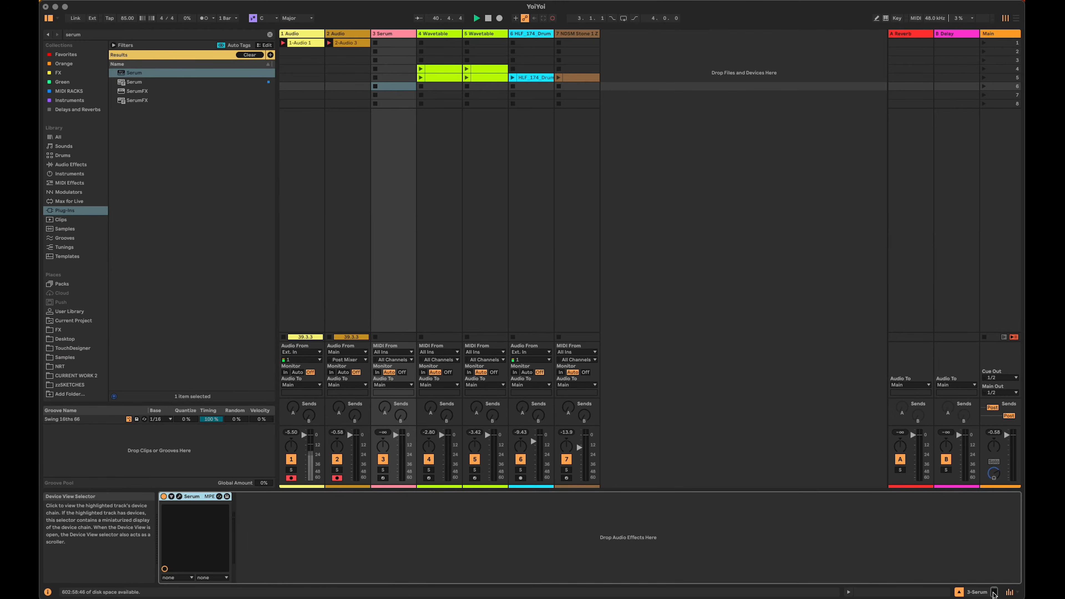
click(180, 496)
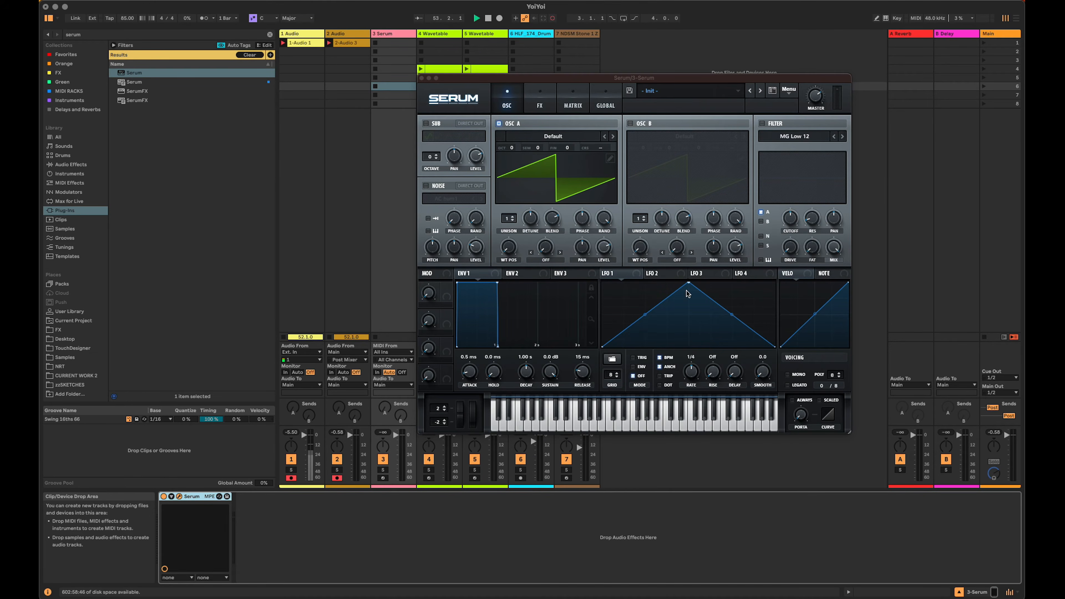
drag(689, 283, 635, 283)
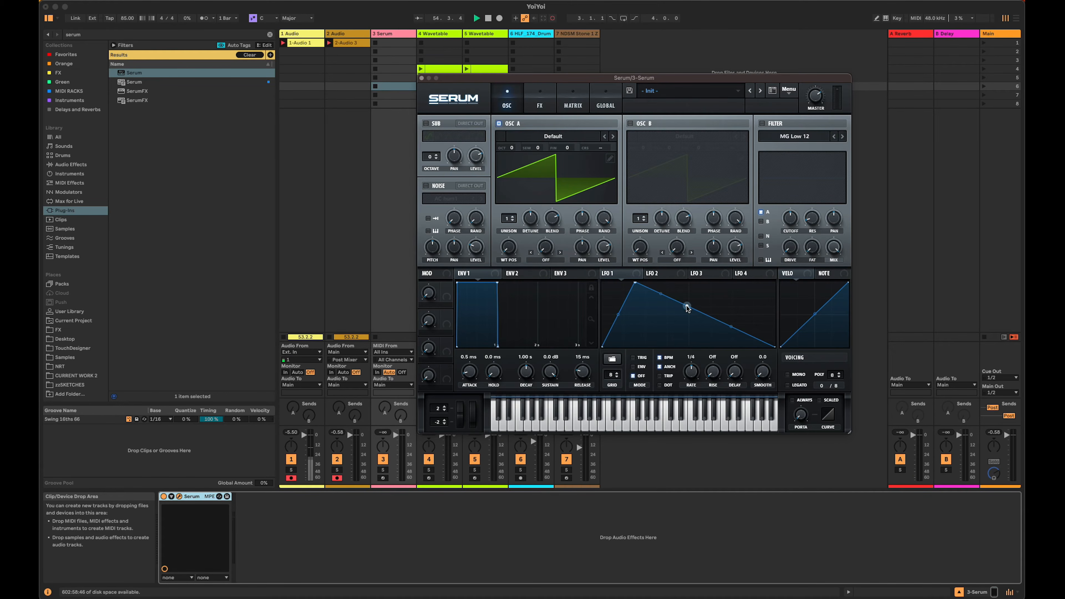
double_click(682, 337)
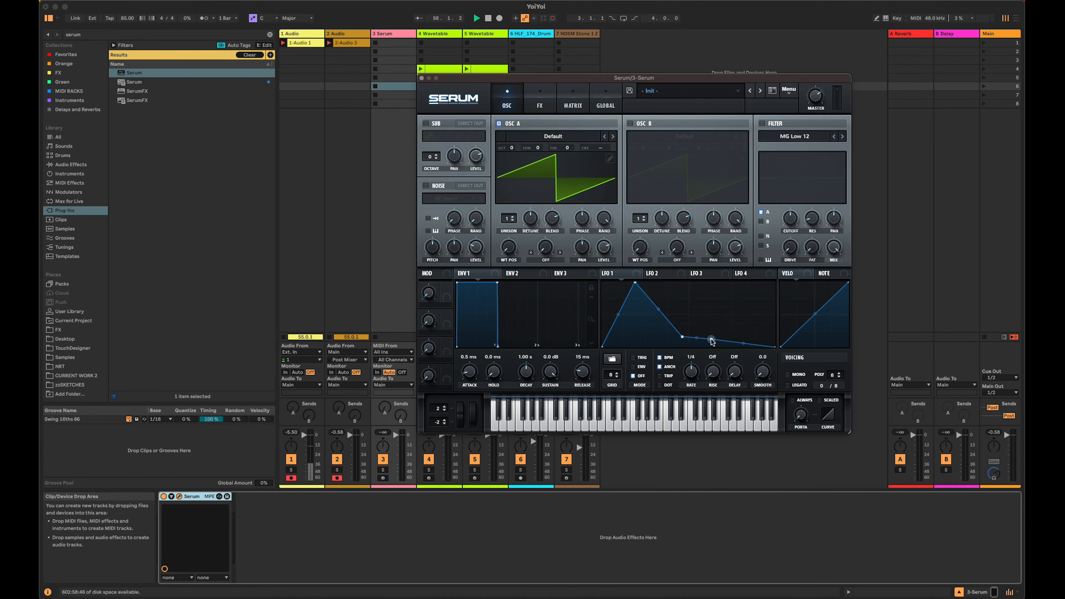
double_click(717, 297)
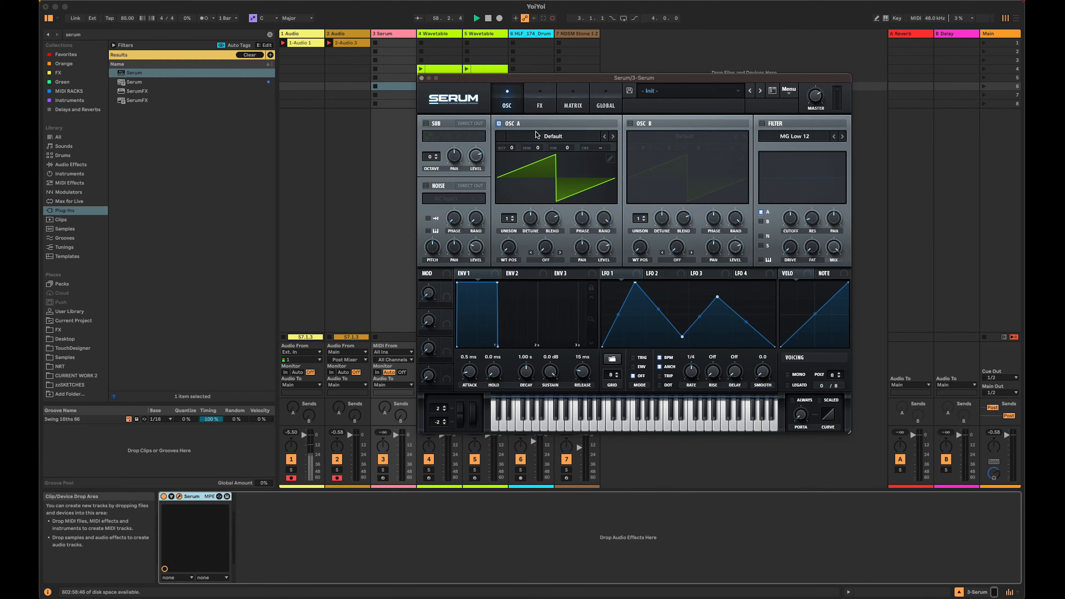
View Serum's effects and modulation matrix, assign LFO 1 to oscillator A's wavetable position, and close the plugin window.
click(539, 106)
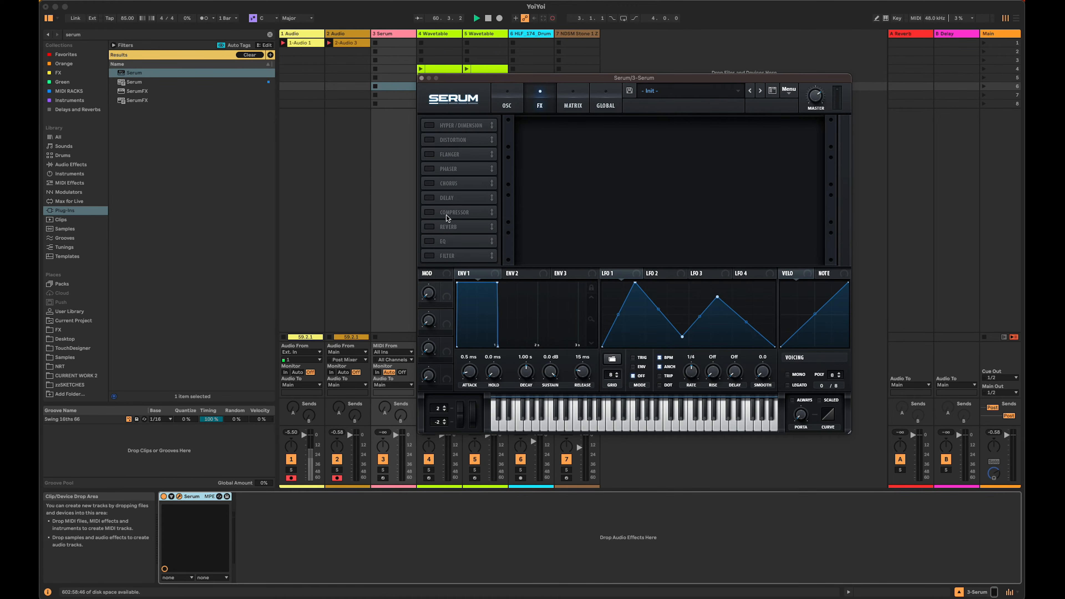
click(571, 108)
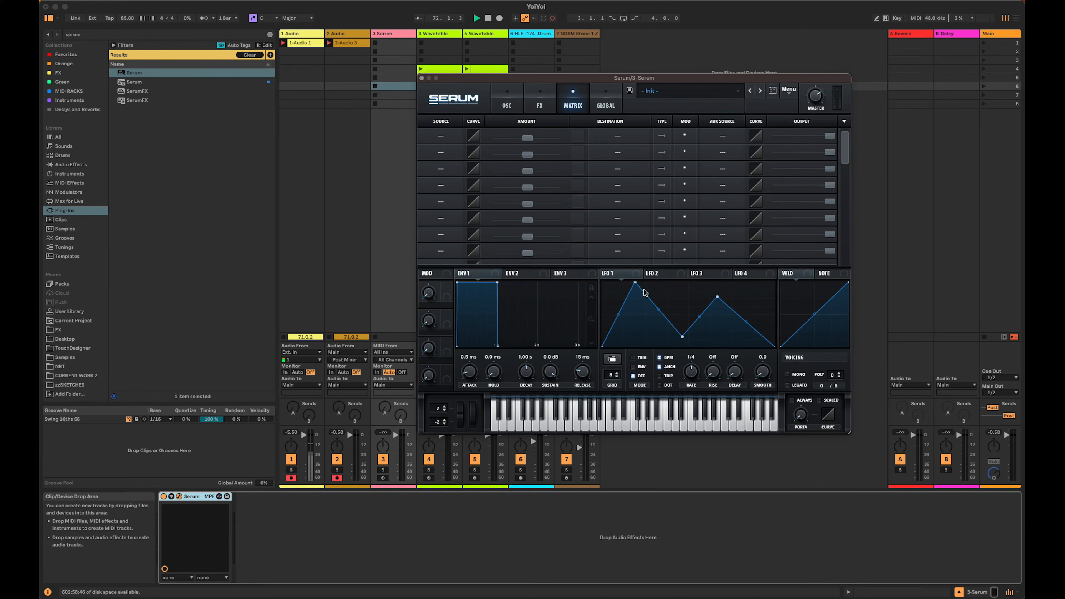
click(508, 105)
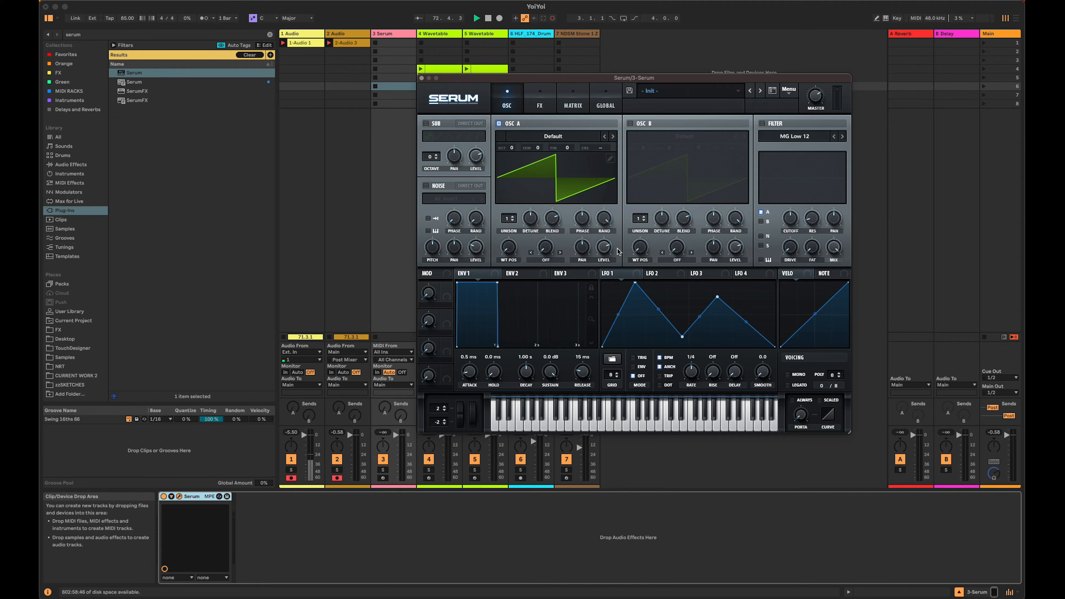
drag(605, 274, 508, 251)
click(422, 78)
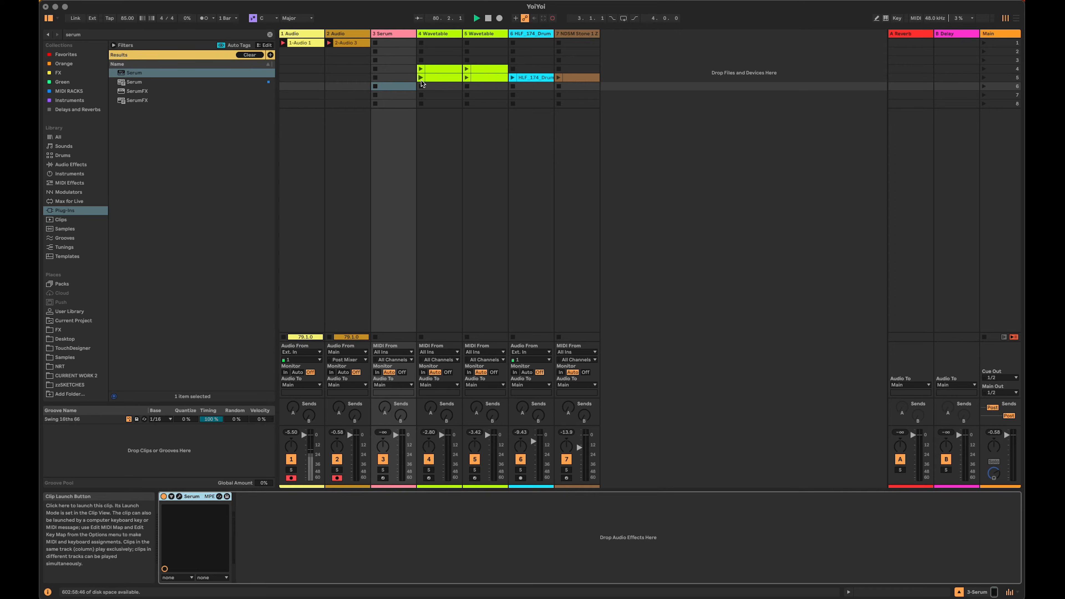
Delete the Serum track and both Wavetable tracks.
click(391, 32)
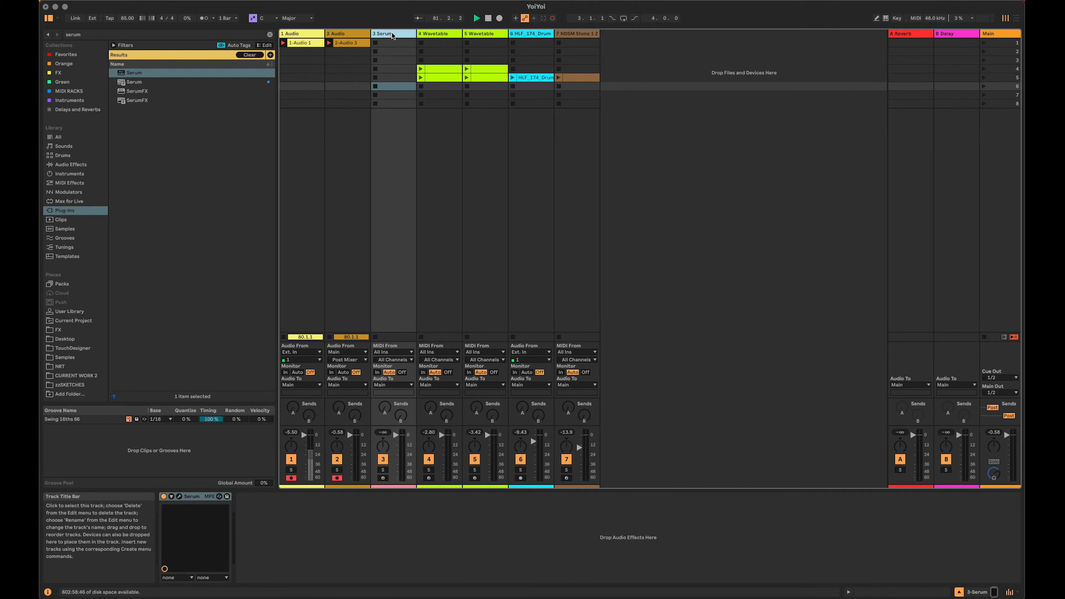
key(Delete)
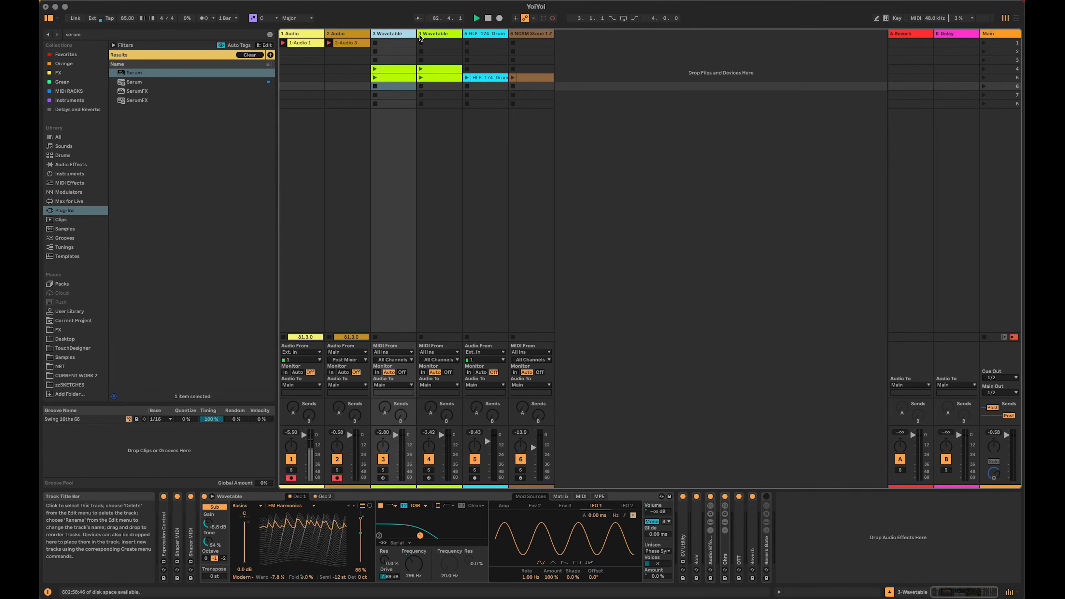
click(419, 37)
shift+click(405, 34)
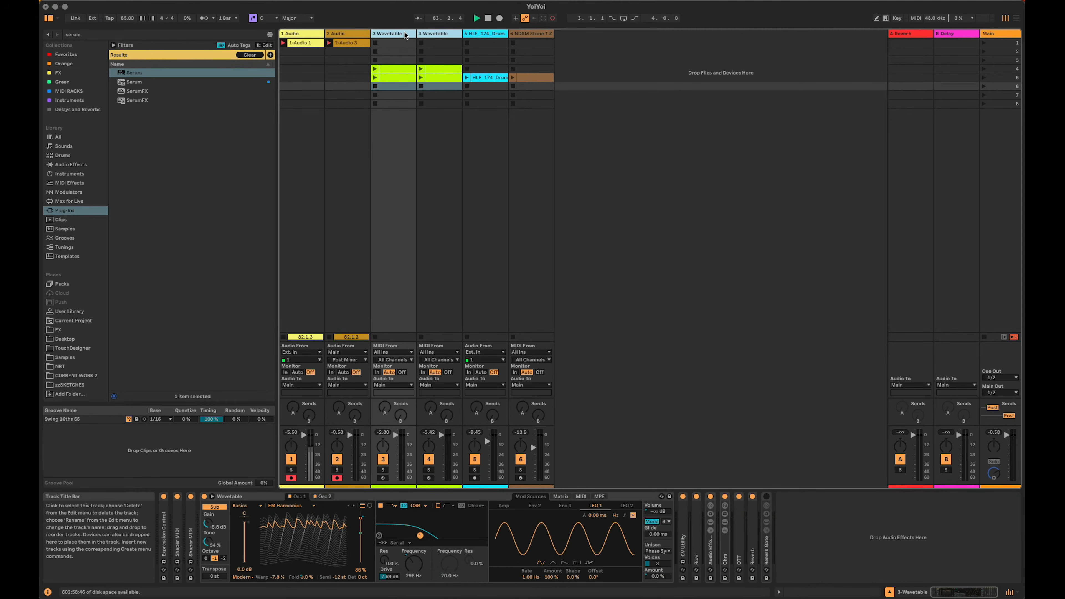
key(Delete)
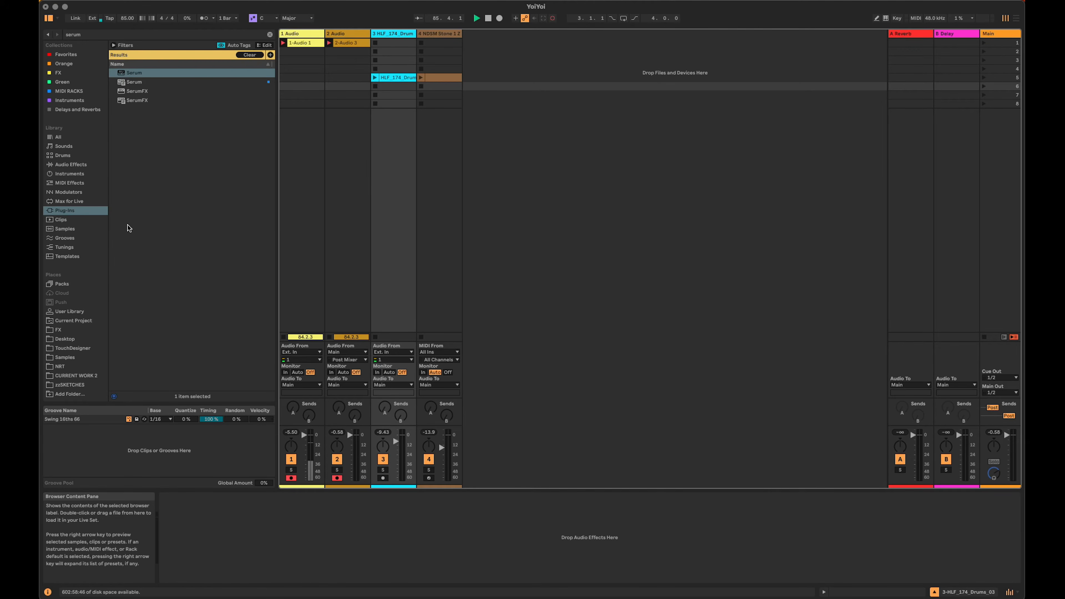
Clear the browser search, load the Wavetable instrument onto a new MIDI track, and place that track before the HLF_174 drum track.
click(86, 166)
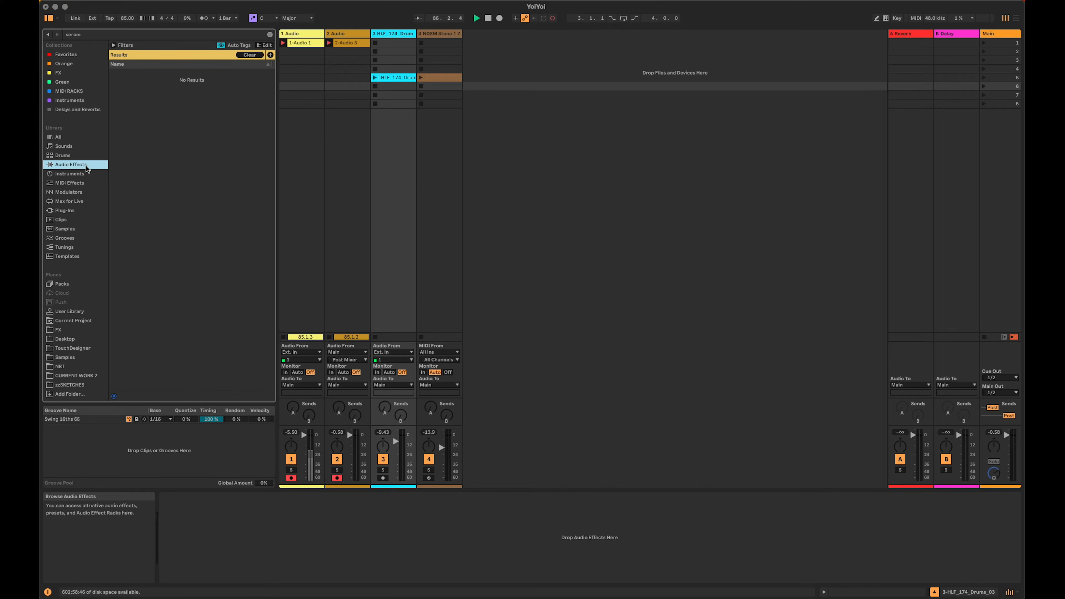
click(86, 174)
click(270, 34)
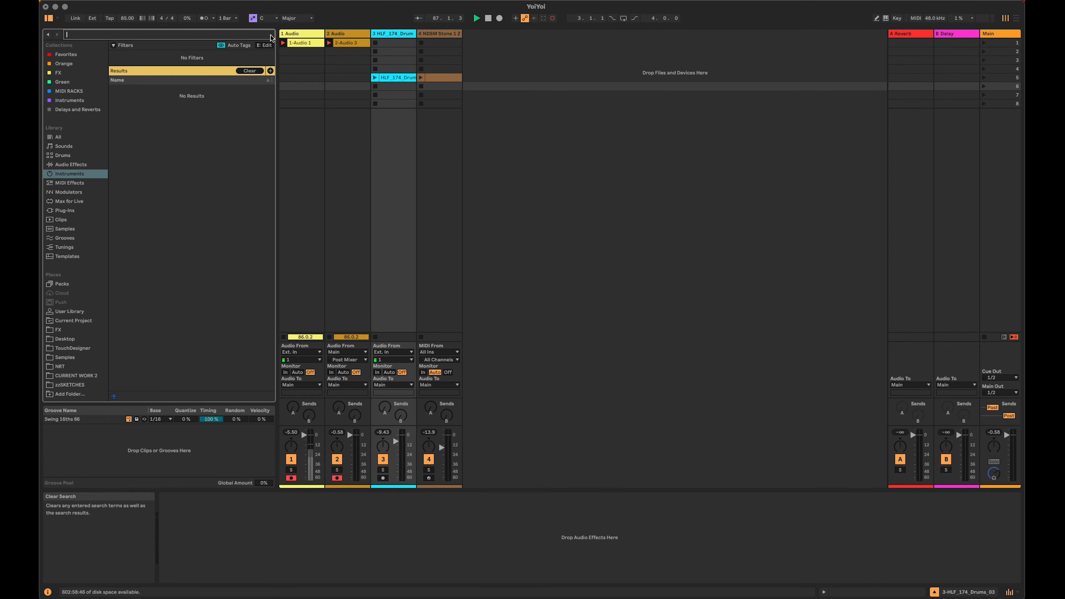
scroll(153, 361, down, 1)
drag(141, 387, 505, 98)
drag(490, 36, 374, 36)
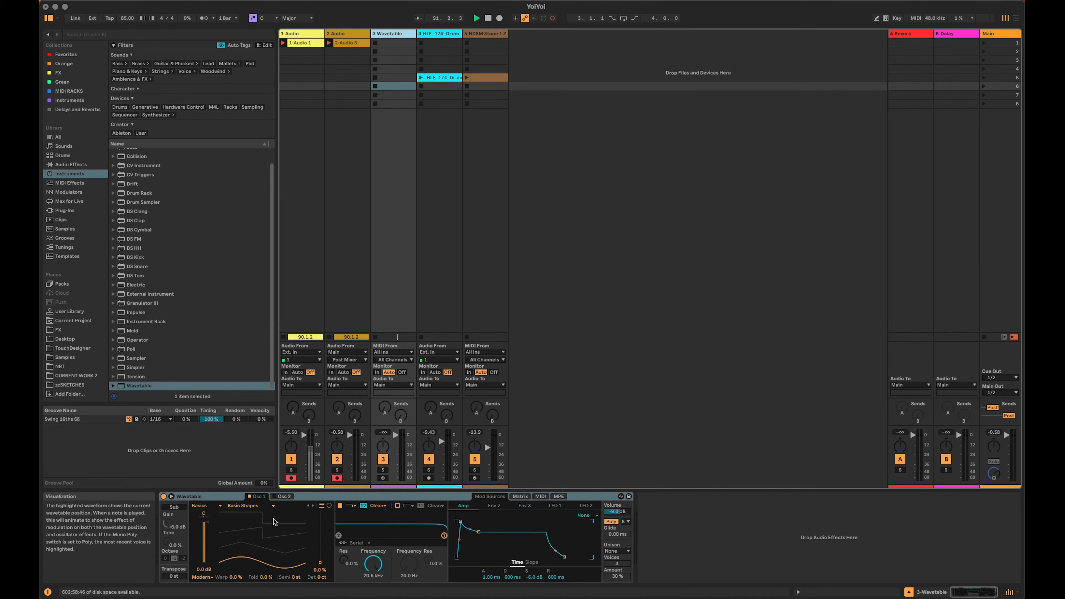
Compare Wavetable's two oscillators and raise the amp envelope's sustain to 0.0 dB.
click(284, 498)
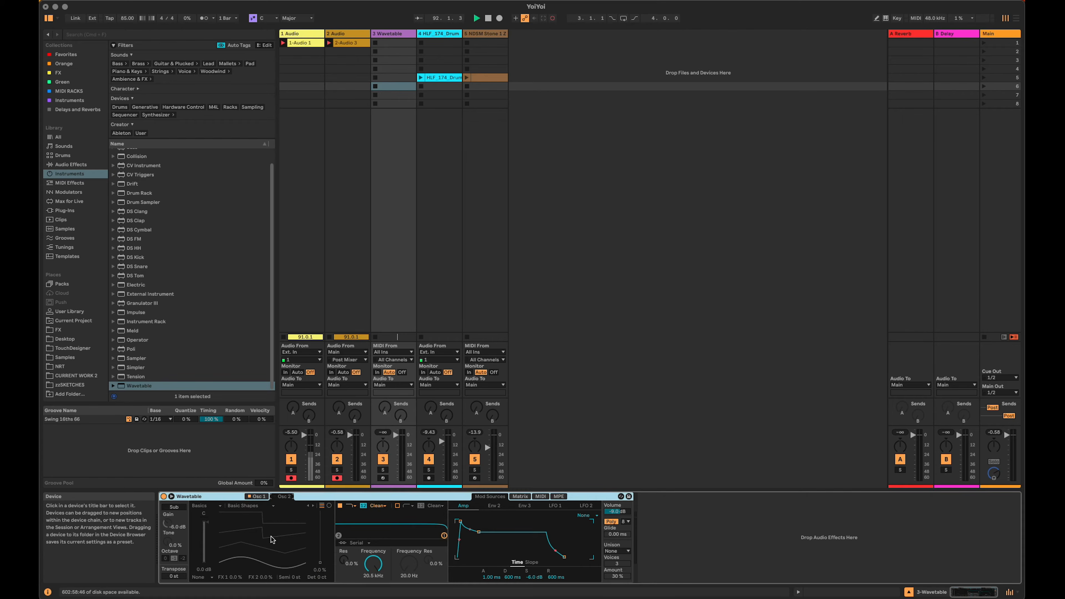
click(258, 497)
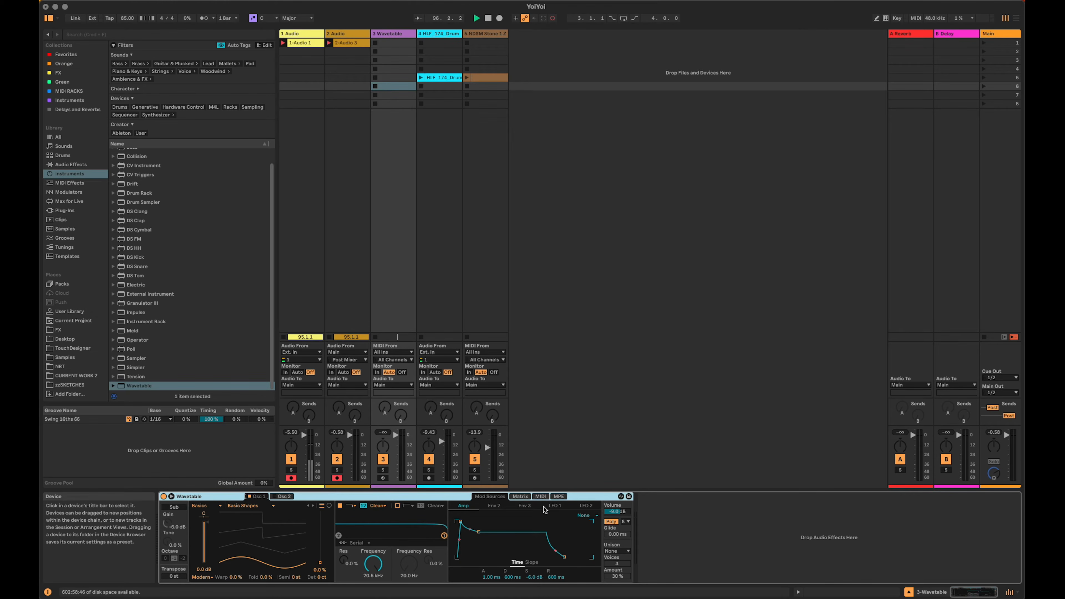
drag(479, 531, 479, 521)
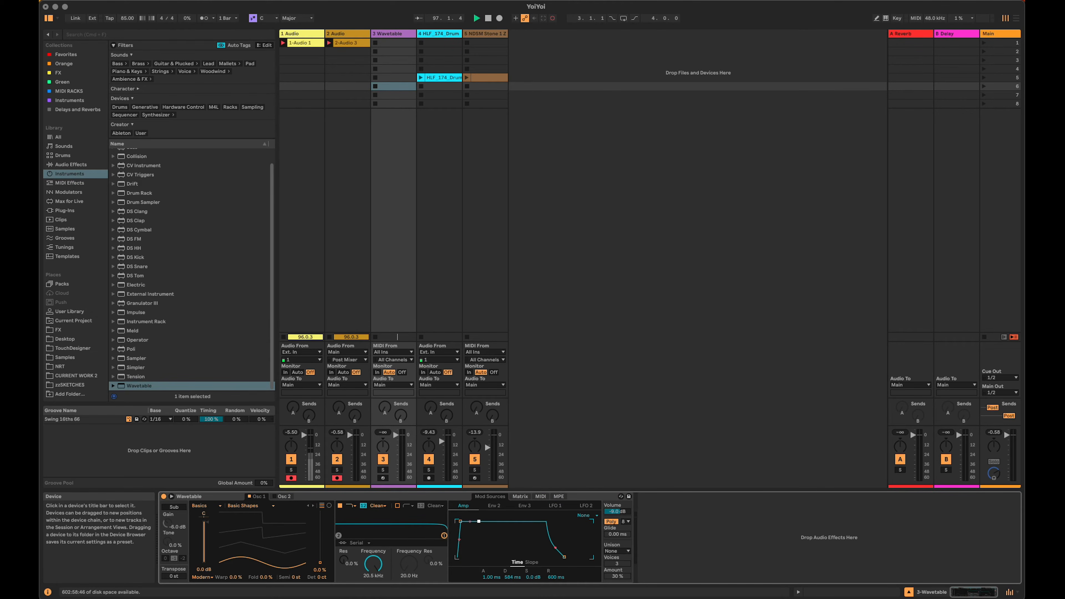
Create a MIDI clip in scene 6 of the Wavetable track, add a one-beat F1 note at its start, and launch it.
double_click(402, 86)
scroll(338, 494, down, 3)
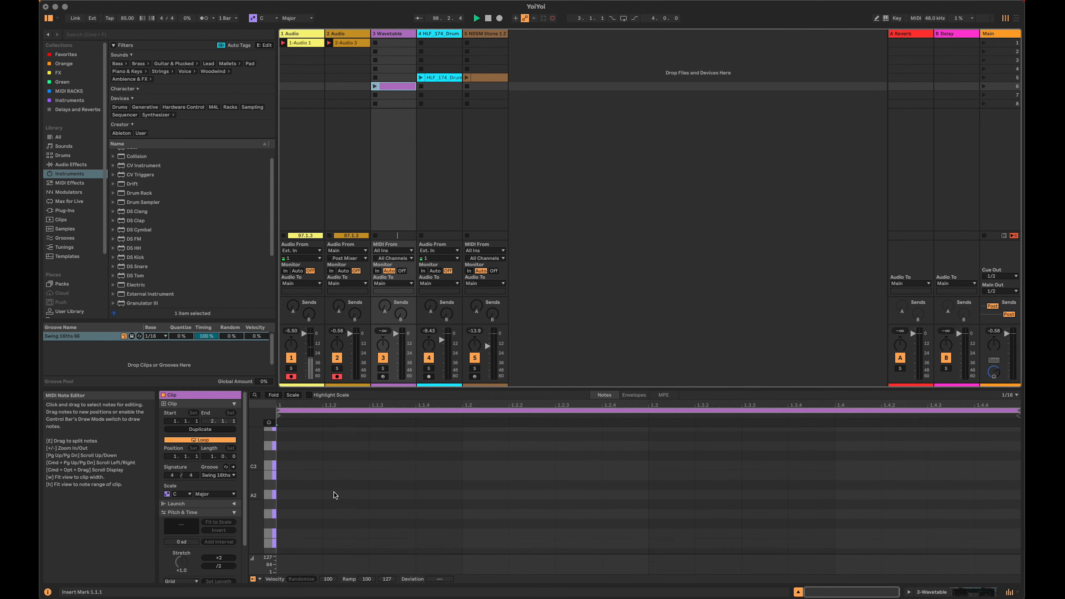
scroll(333, 495, down, 1)
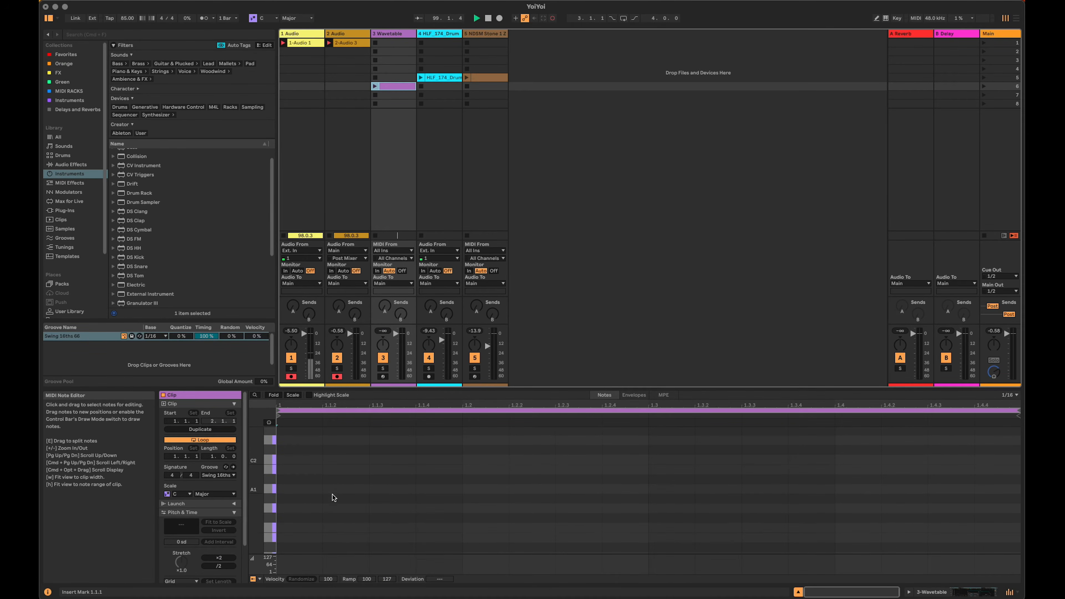
double_click(312, 527)
drag(323, 527, 463, 526)
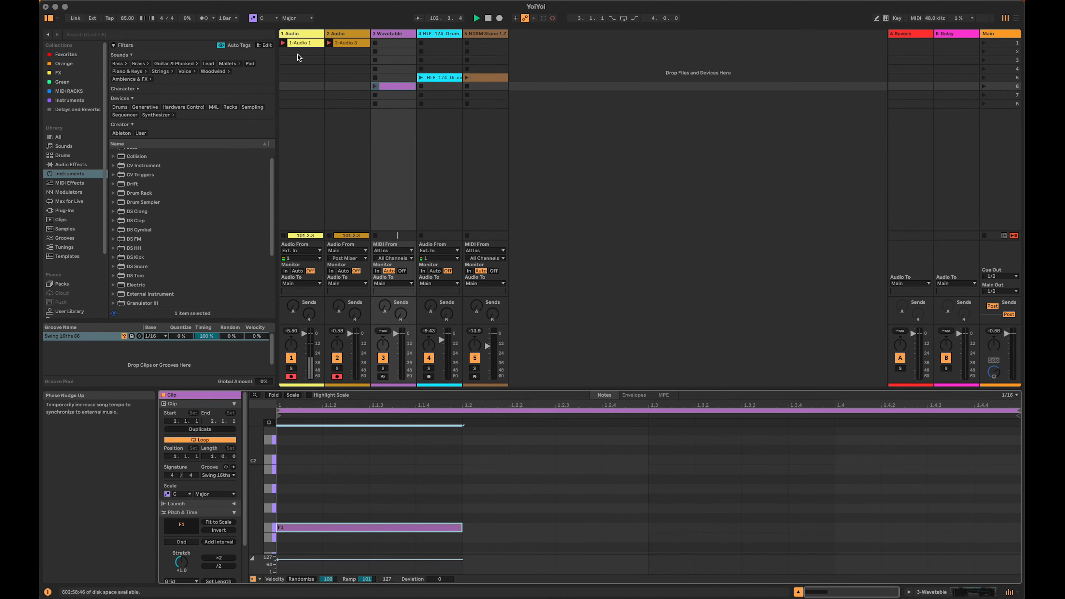
click(377, 86)
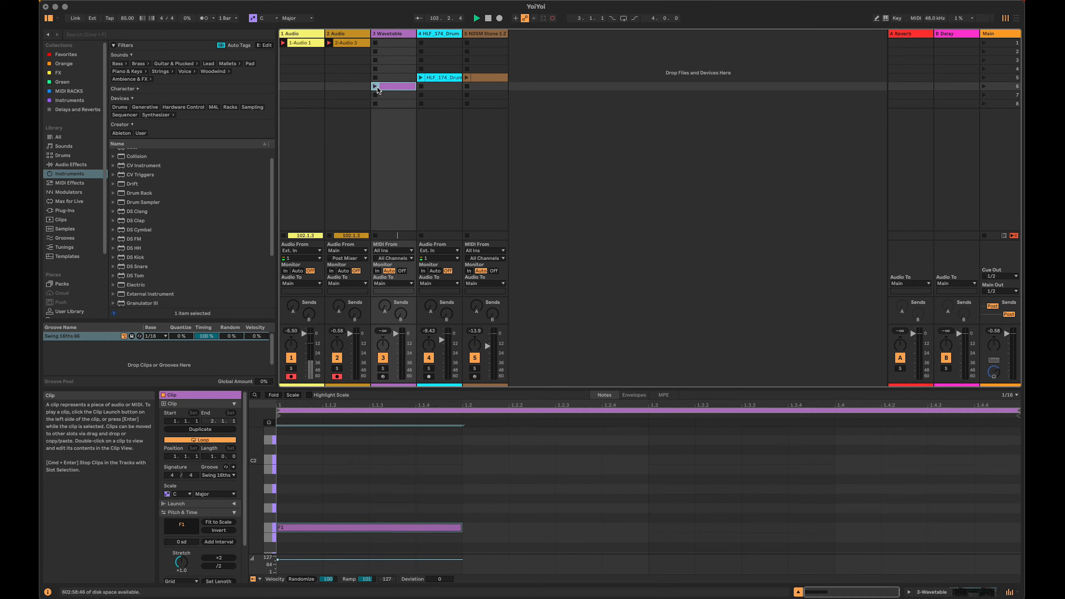
click(376, 87)
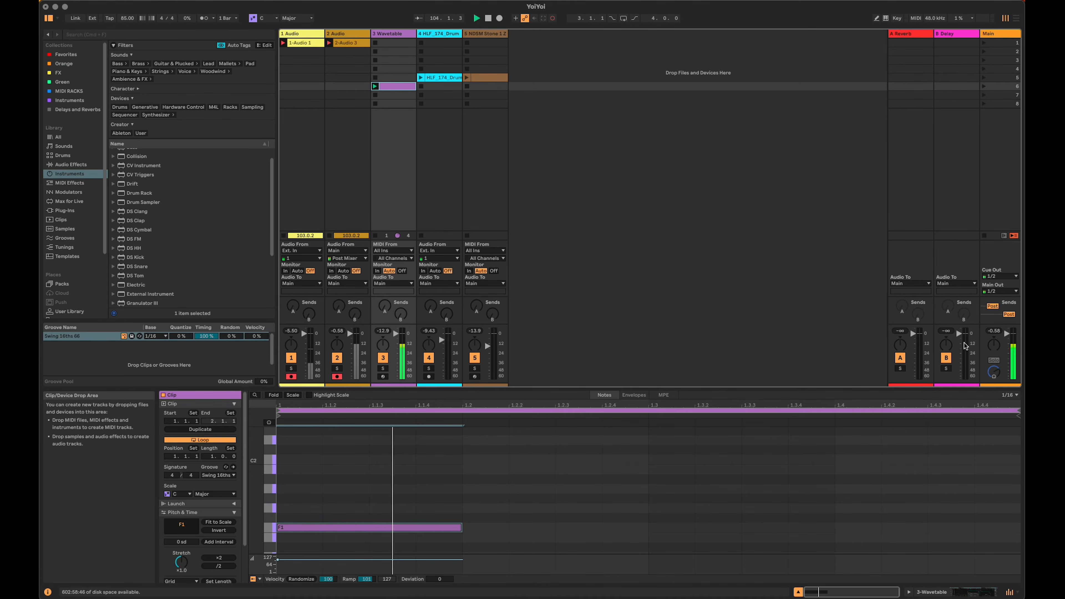
Set Wavetable's oscillator 1 to the FM Harmonics wavetable and sweep its wave position to hear the harmonics change.
click(985, 594)
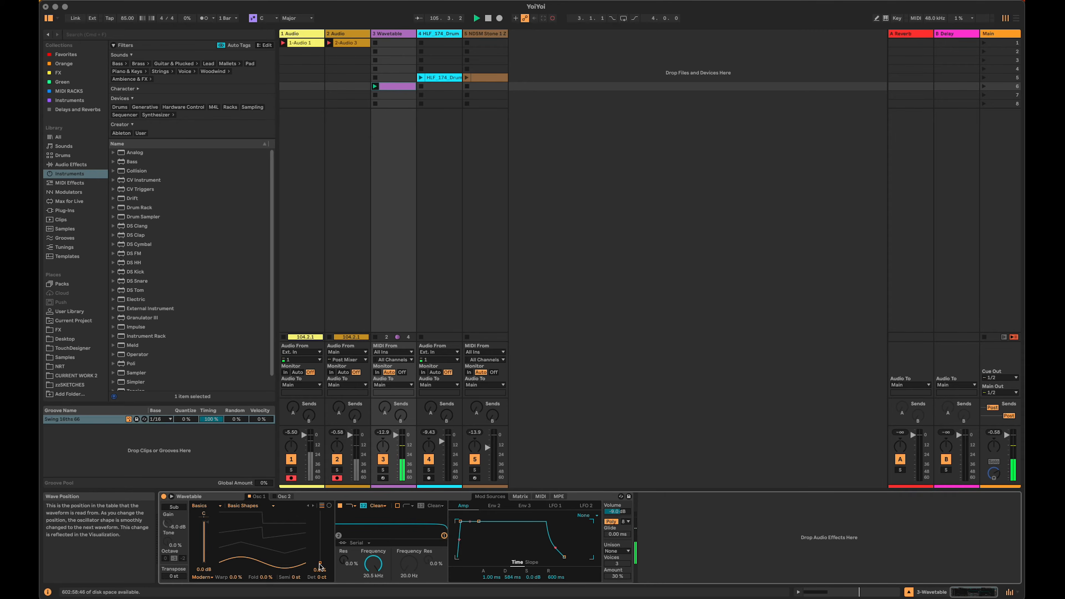
mouse_move(320, 562)
mouse_down()
mouse_move(320, 513)
mouse_move(320, 563)
mouse_up()
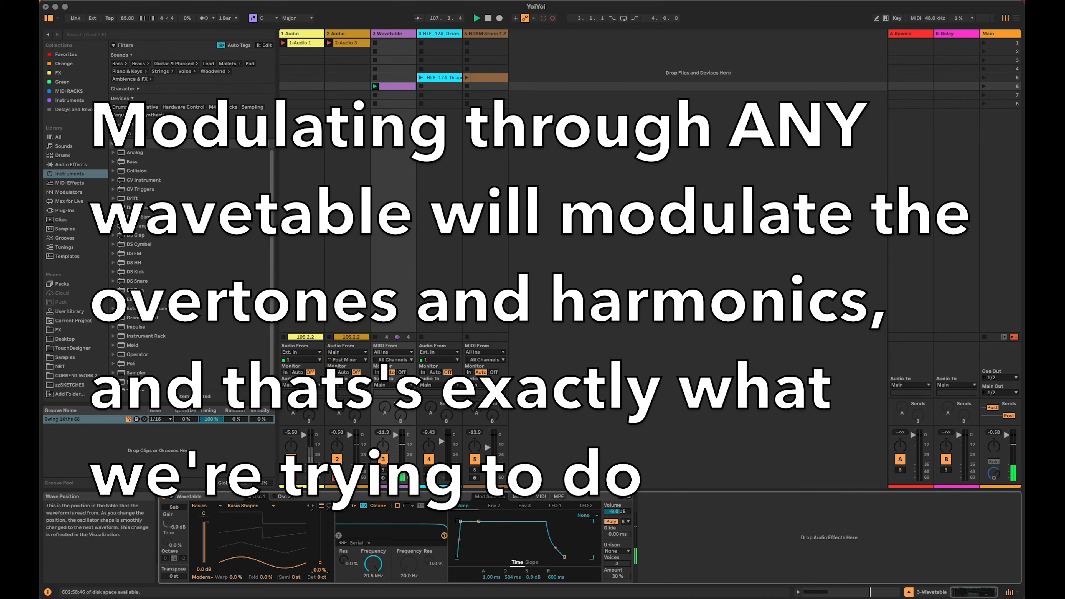
click(250, 506)
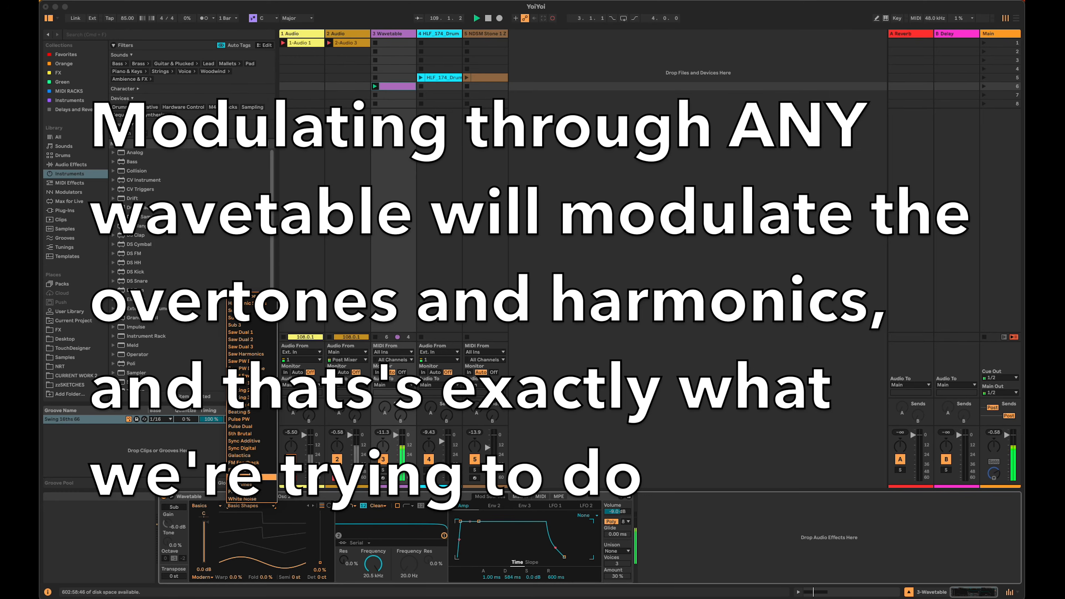
click(250, 479)
mouse_move(318, 544)
mouse_down()
mouse_move(320, 517)
mouse_move(320, 562)
mouse_up()
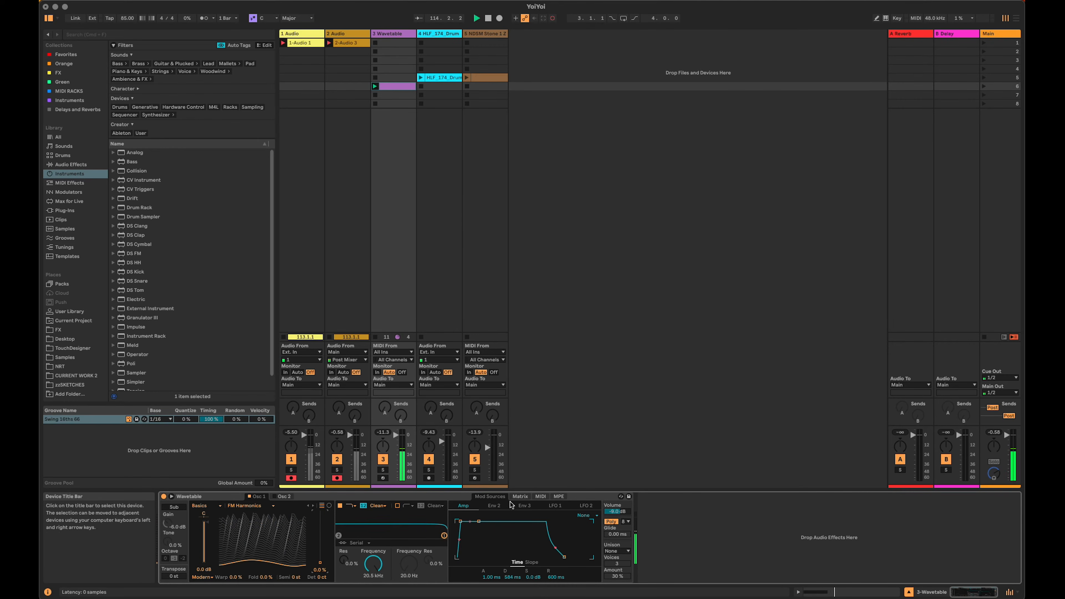
Show Wavetable's LFO 1 settings and insert the Shaper MIDI modulator before Wavetable in the device chain.
click(556, 506)
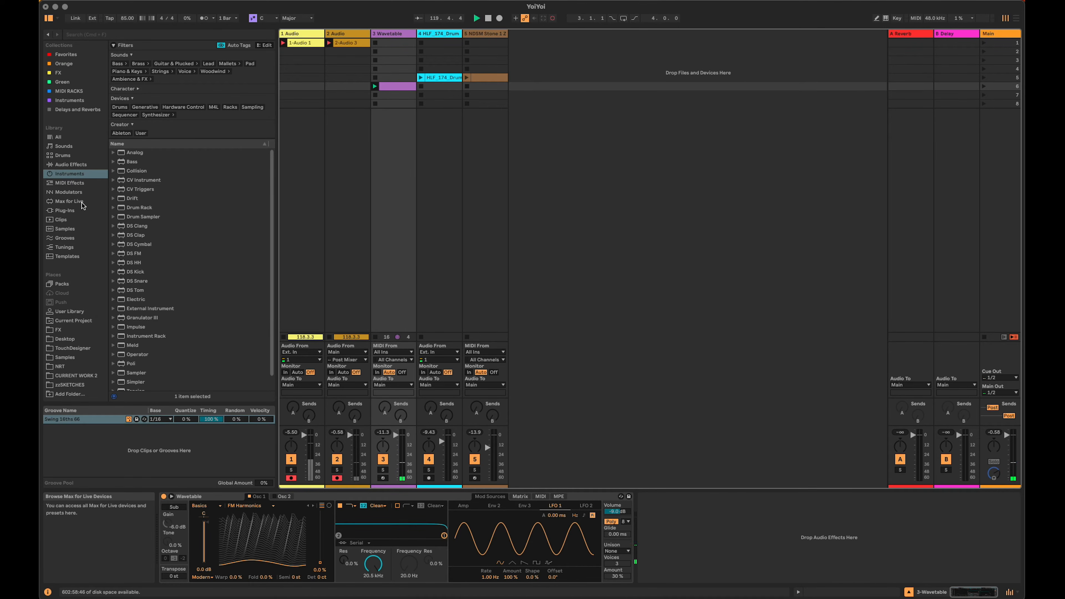
click(84, 193)
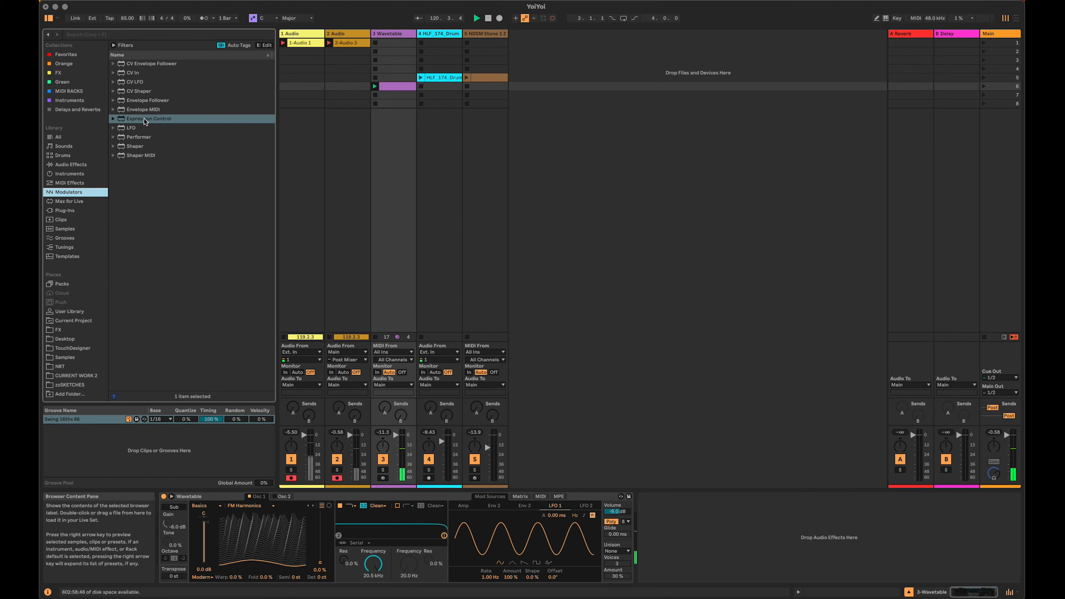
click(141, 156)
drag(136, 197, 161, 518)
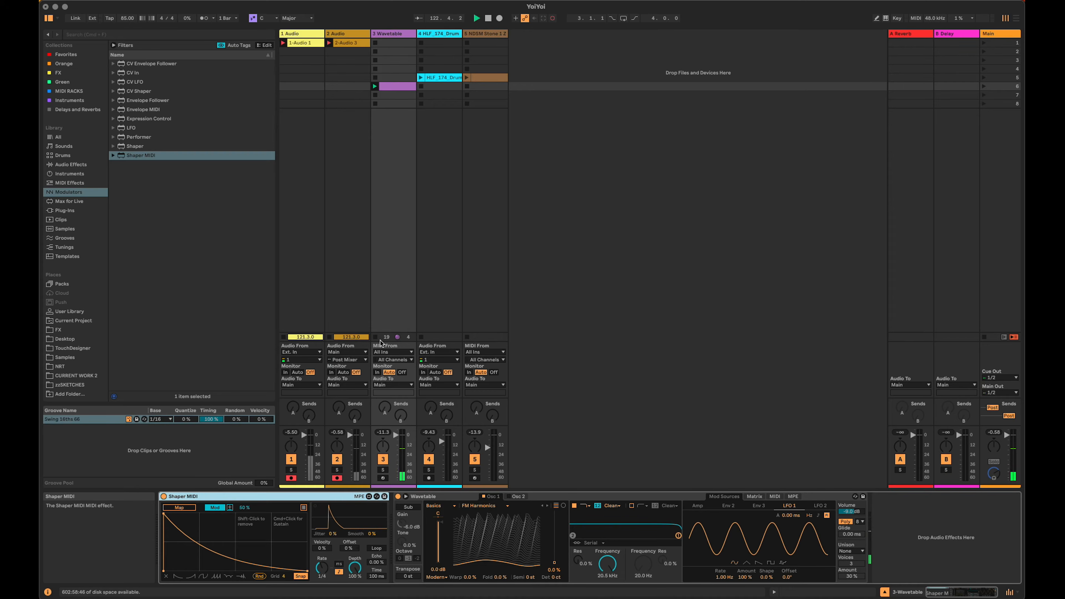
Add and move breakpoints in the Shaper MIDI curve to form two peaks, and bend the opening rise.
click(190, 521)
click(227, 545)
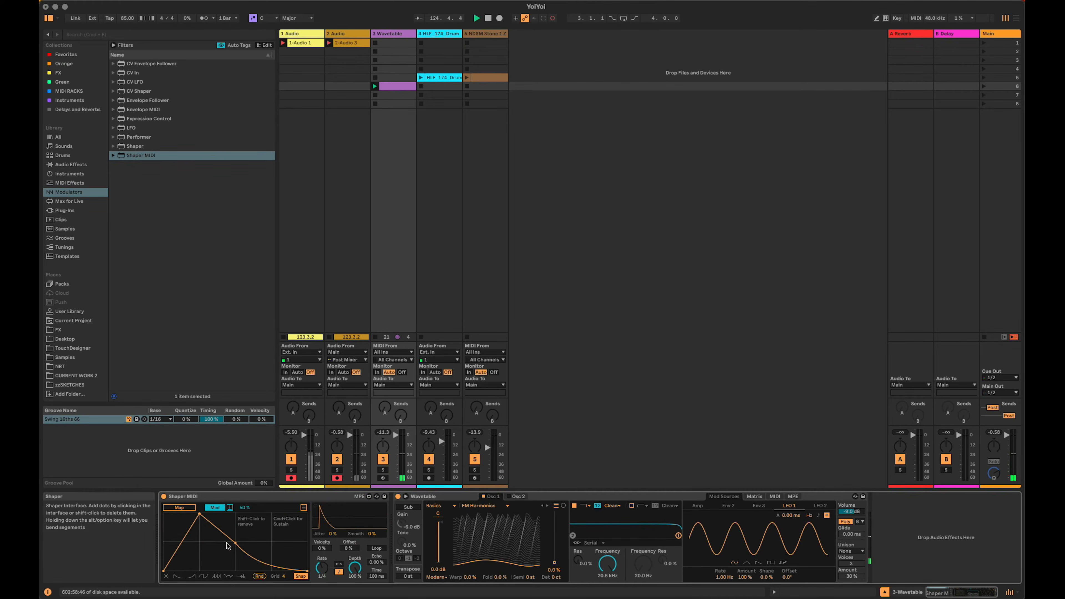
drag(231, 543, 236, 520)
click(263, 557)
drag(263, 556, 263, 560)
drag(187, 539, 187, 548)
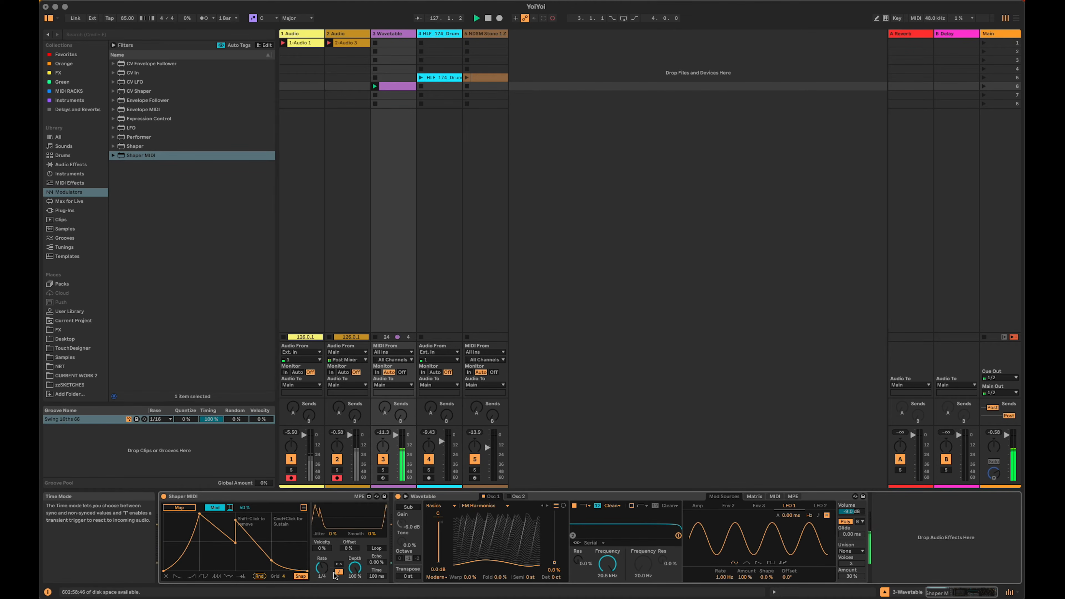
Map the Shaper to oscillator 1's wave position and set the Shaper rate to 1/2.
click(174, 508)
click(554, 563)
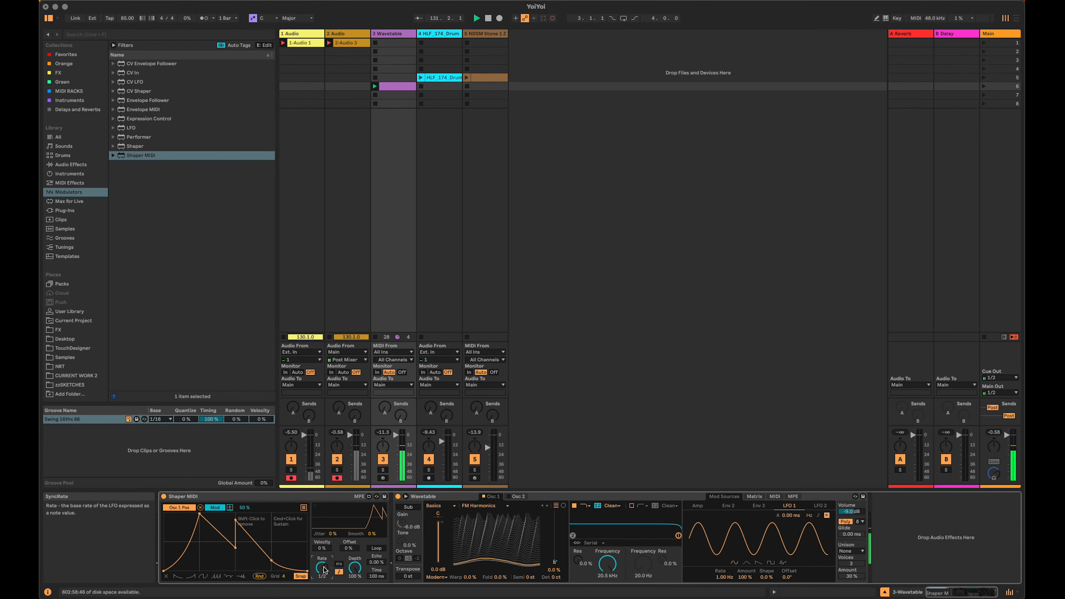
Reshape the Shaper curve into two peaks with curved slopes, a valley between them and a low tail.
drag(236, 549, 236, 556)
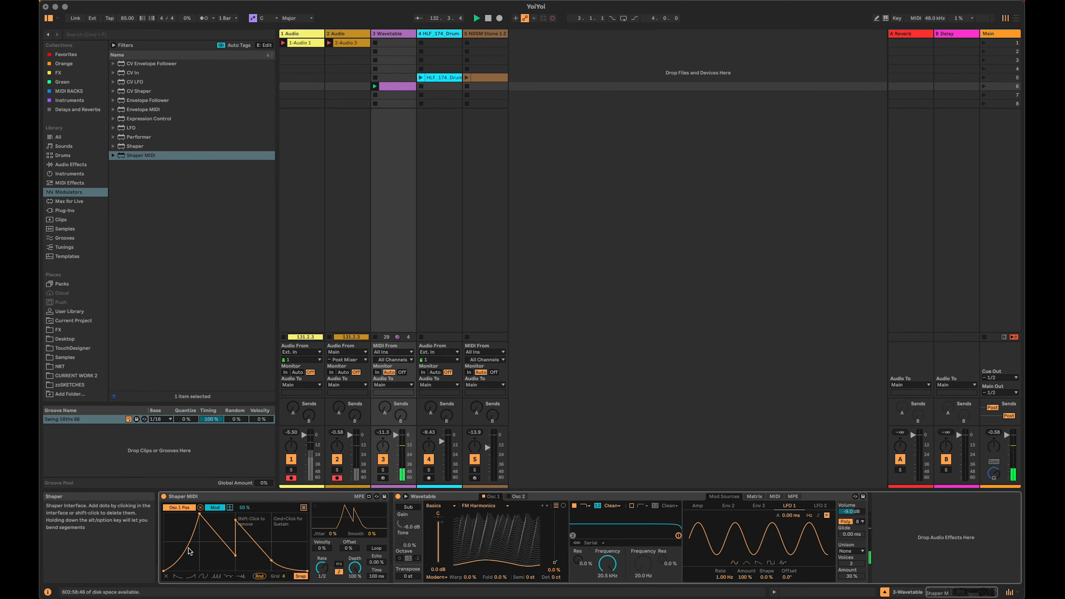
shift+click(236, 556)
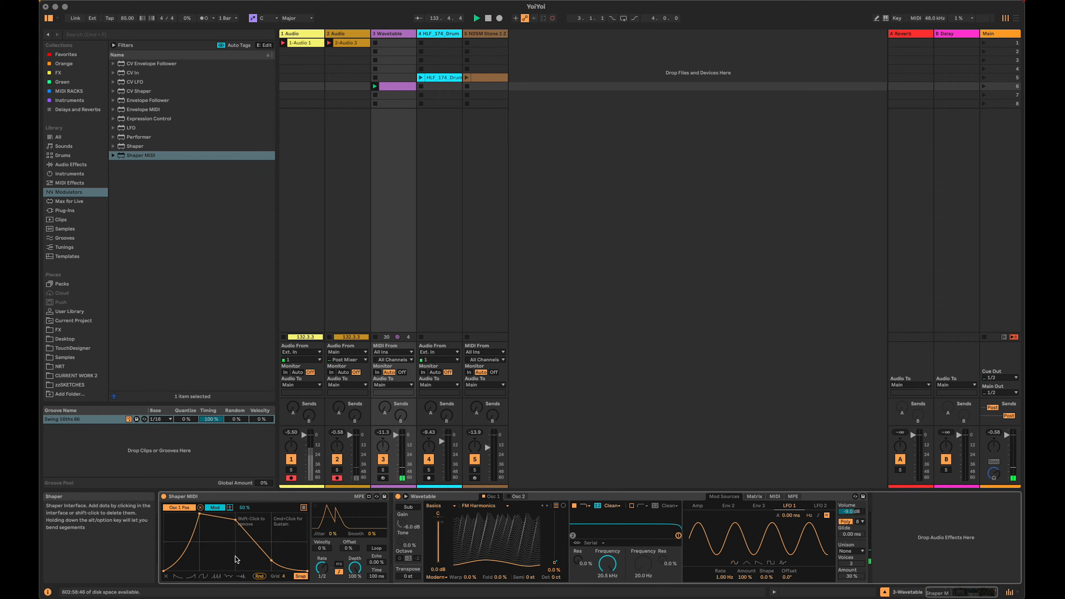
click(222, 526)
drag(222, 526, 222, 520)
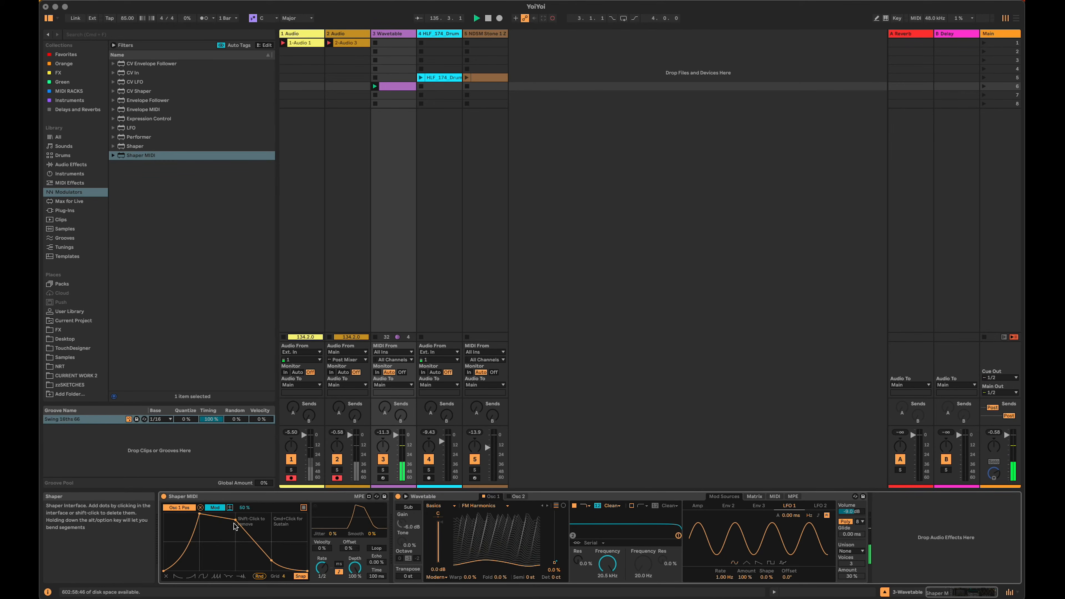
drag(236, 524, 223, 544)
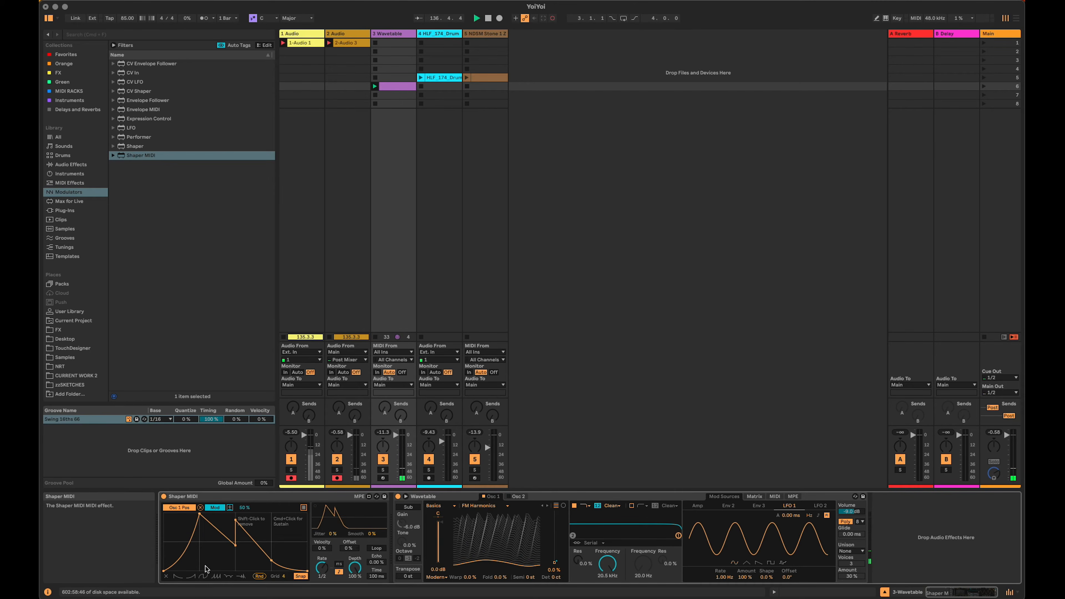
drag(214, 531, 256, 550)
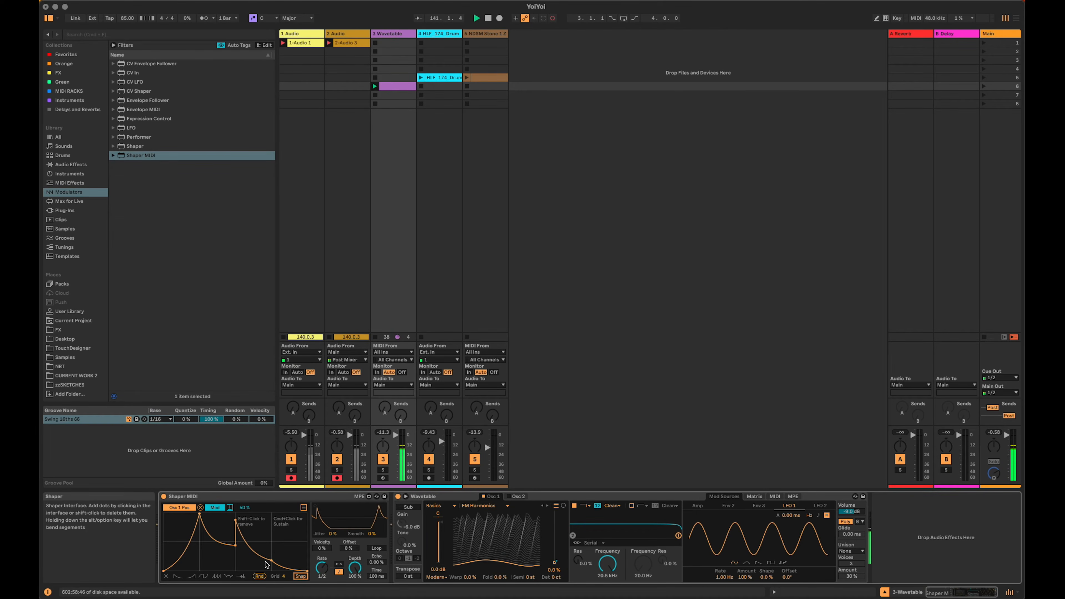
drag(264, 561, 251, 558)
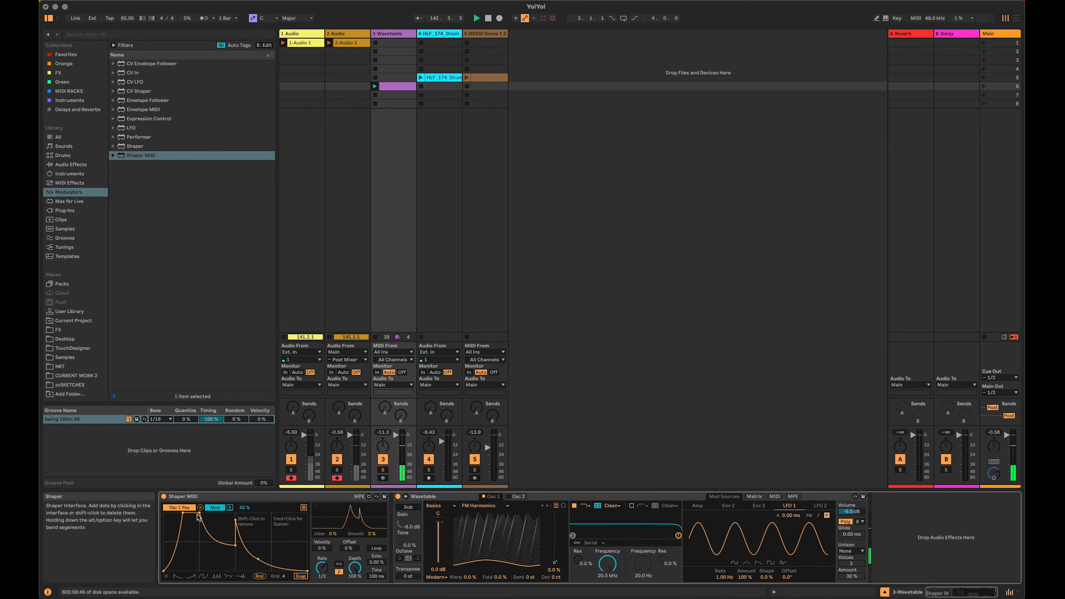
drag(183, 513, 244, 524)
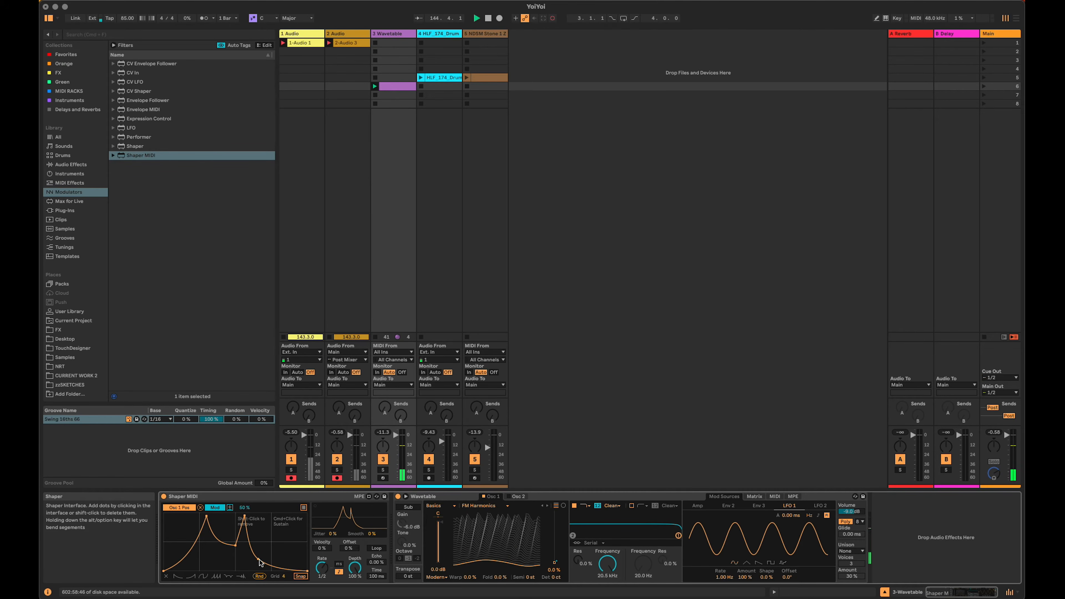
drag(258, 560, 235, 551)
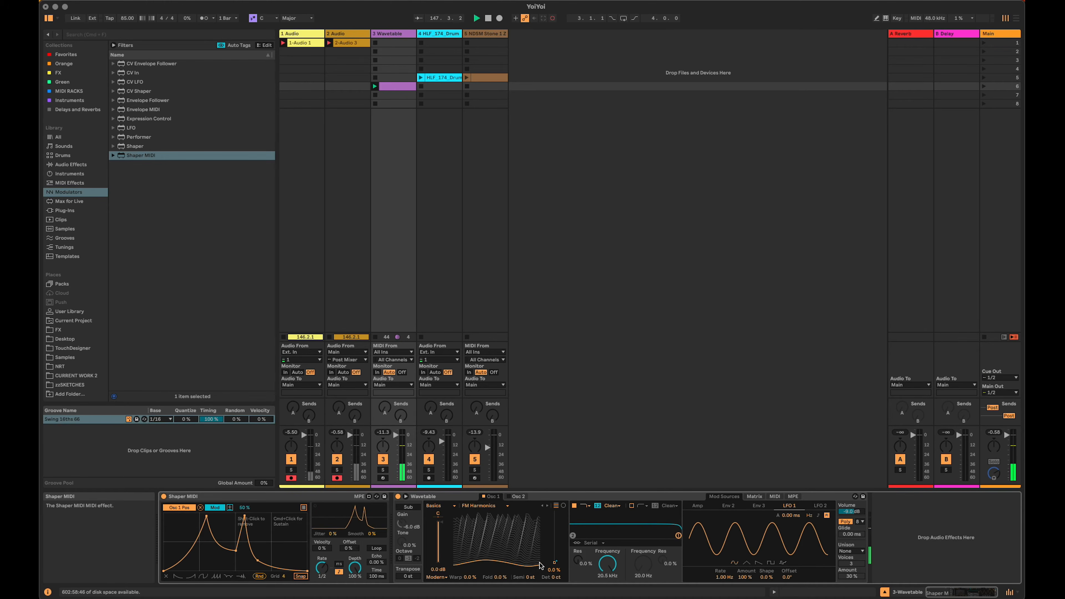
Set oscillator 1's wave position to 38 % and reduce the Shaper's modulation amount for it to about 38 %.
drag(553, 562, 554, 543)
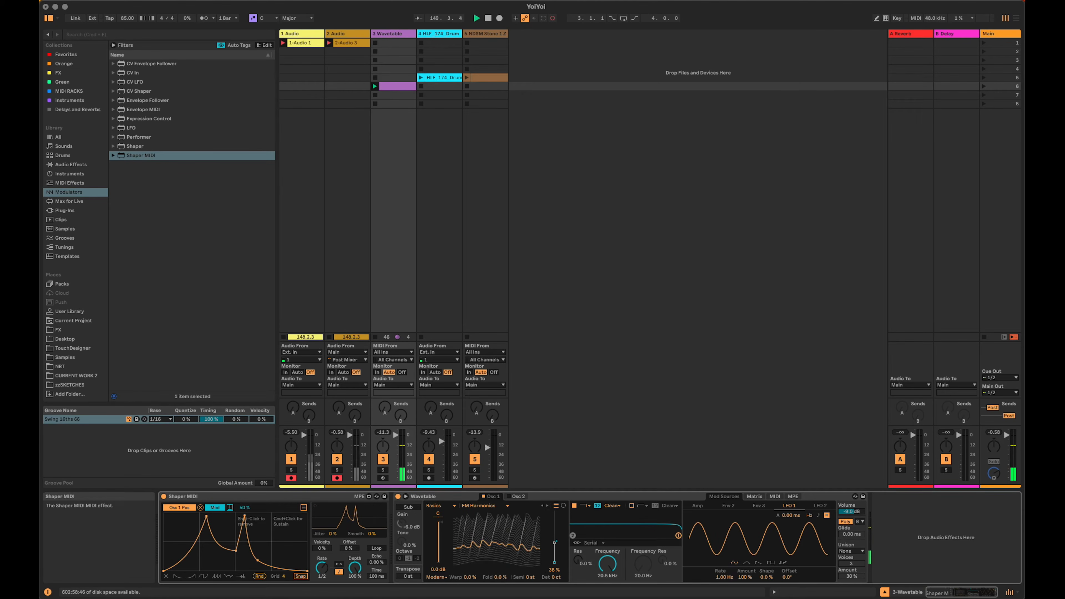
drag(244, 507, 245, 510)
Lengthen the amp envelope's release to about 1.25 s.
click(697, 505)
drag(791, 577, 792, 579)
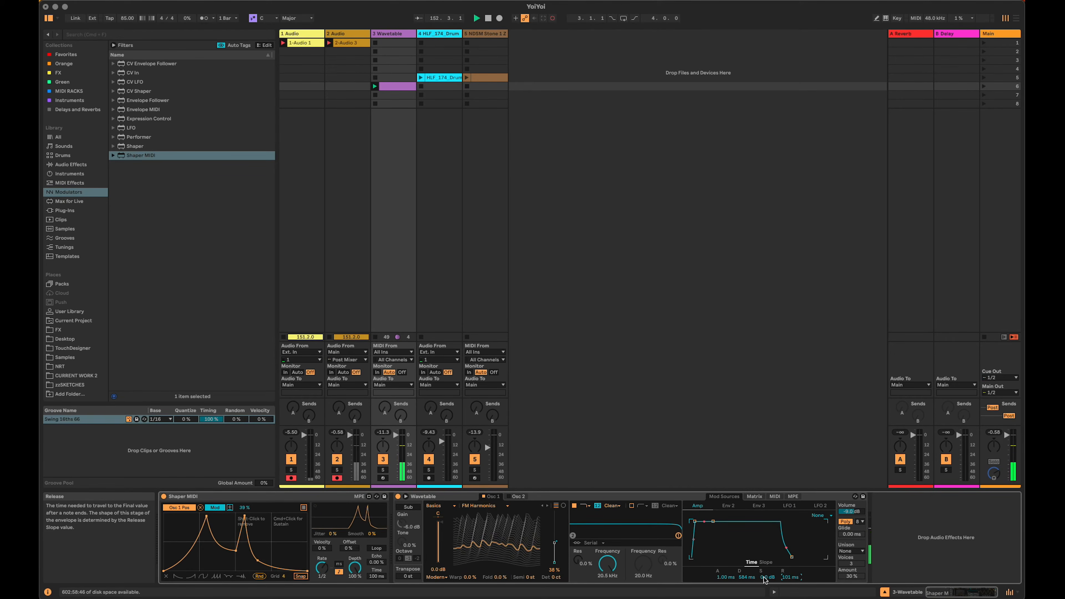
mouse_move(790, 576)
mouse_down()
mouse_move(791, 564)
mouse_move(790, 579)
mouse_up()
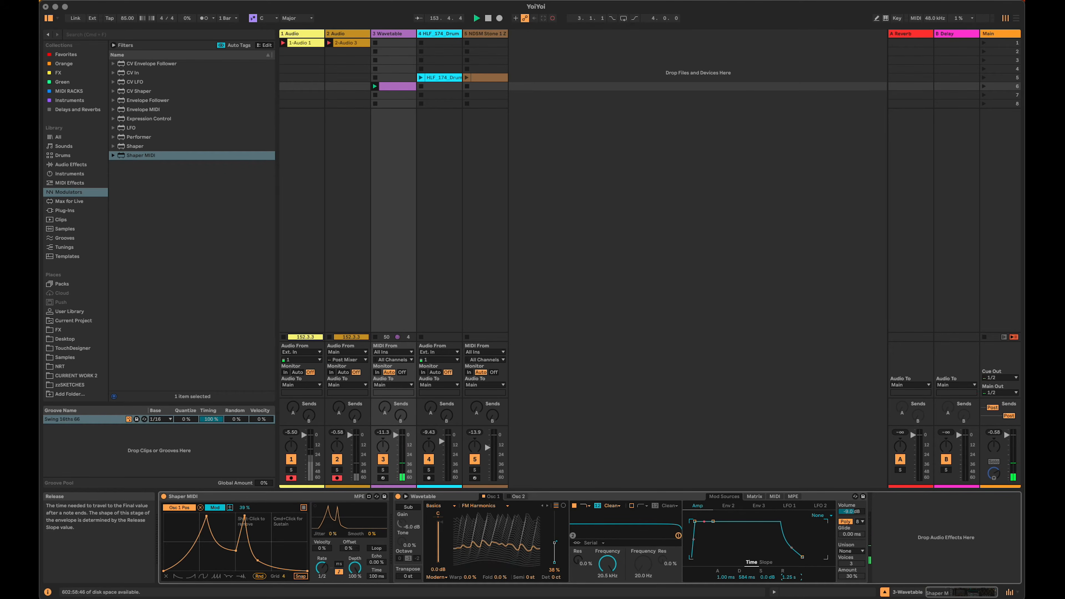
Map the Shaper's second slot to Wavetable's volume, with the base volume at -inf dB and a modulation amount of about 58 %.
click(303, 507)
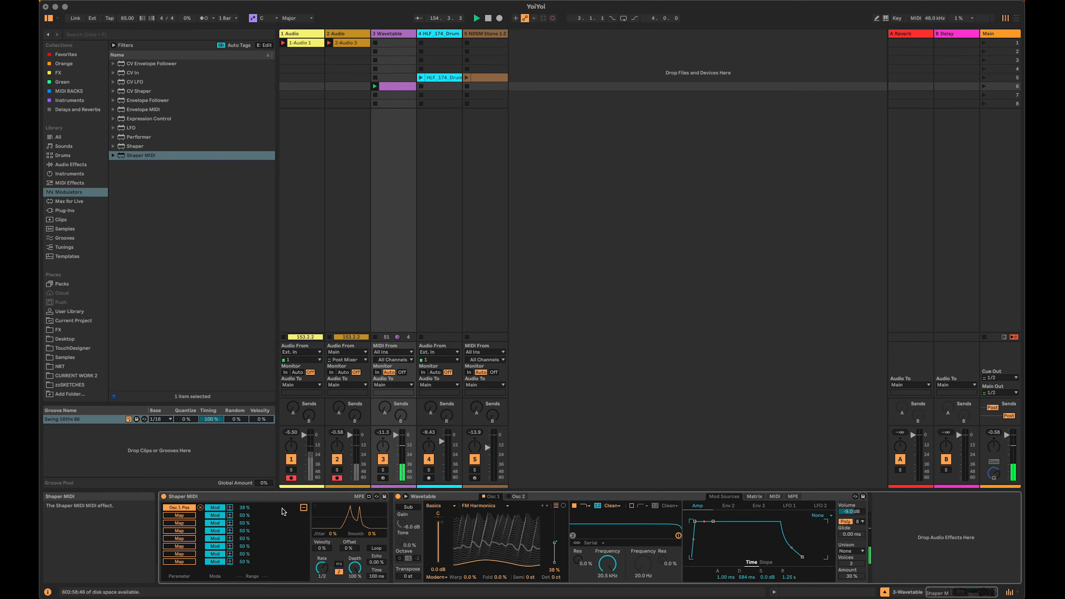
click(172, 516)
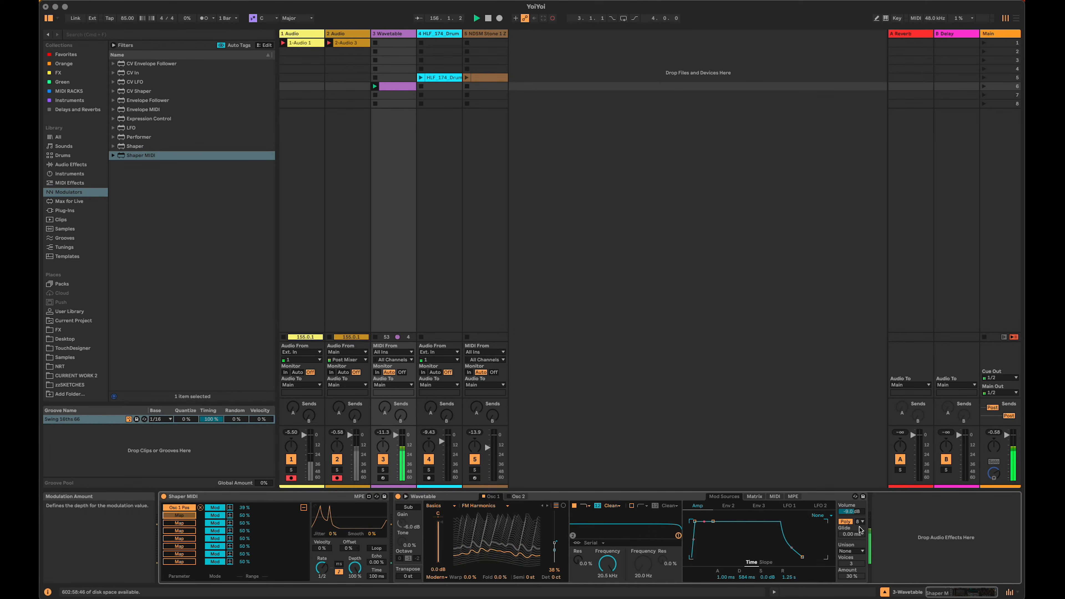
click(851, 511)
drag(245, 514, 245, 500)
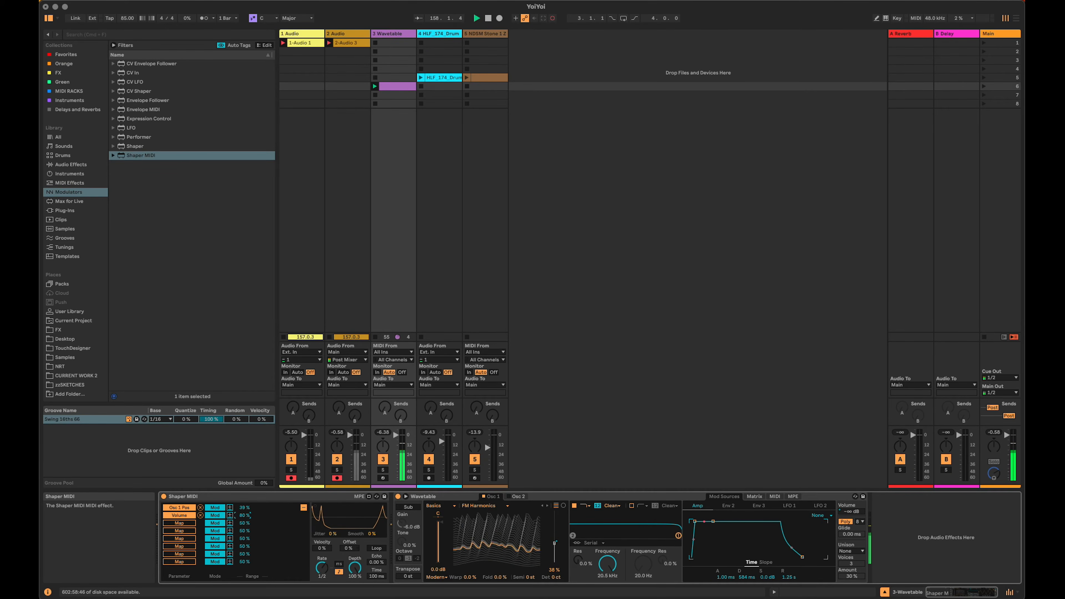
drag(248, 516, 247, 521)
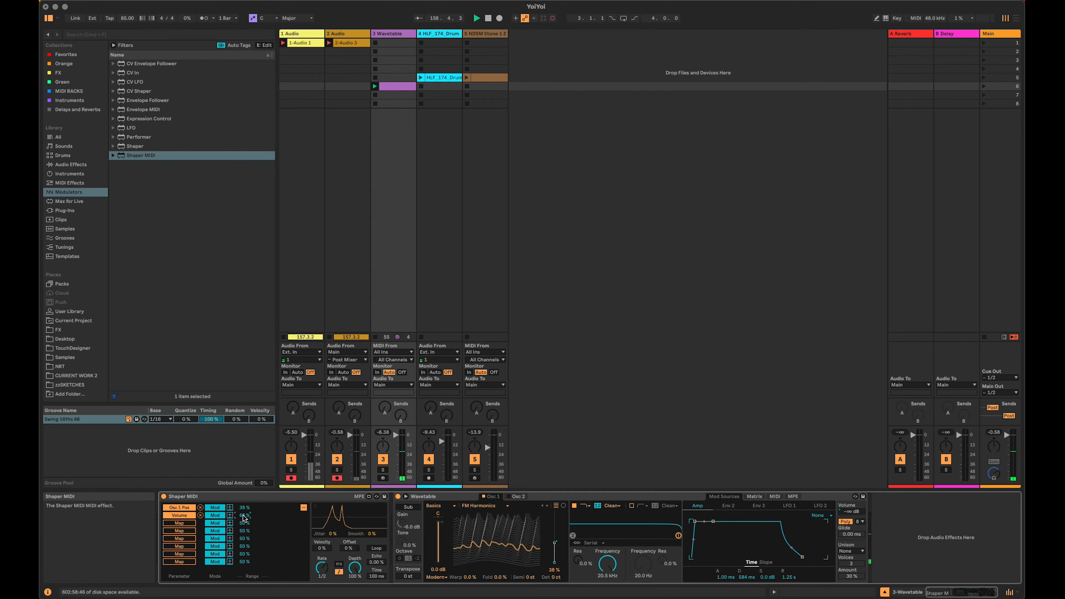
Return to the Shaper curve and raise its starting point to just below mid-height.
click(303, 508)
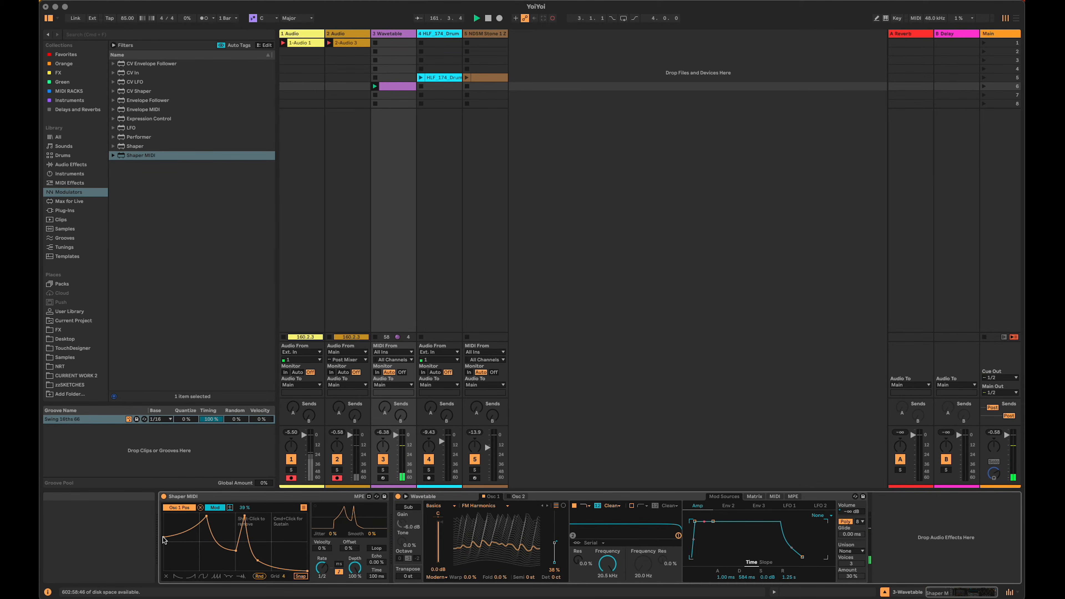
drag(162, 536, 163, 542)
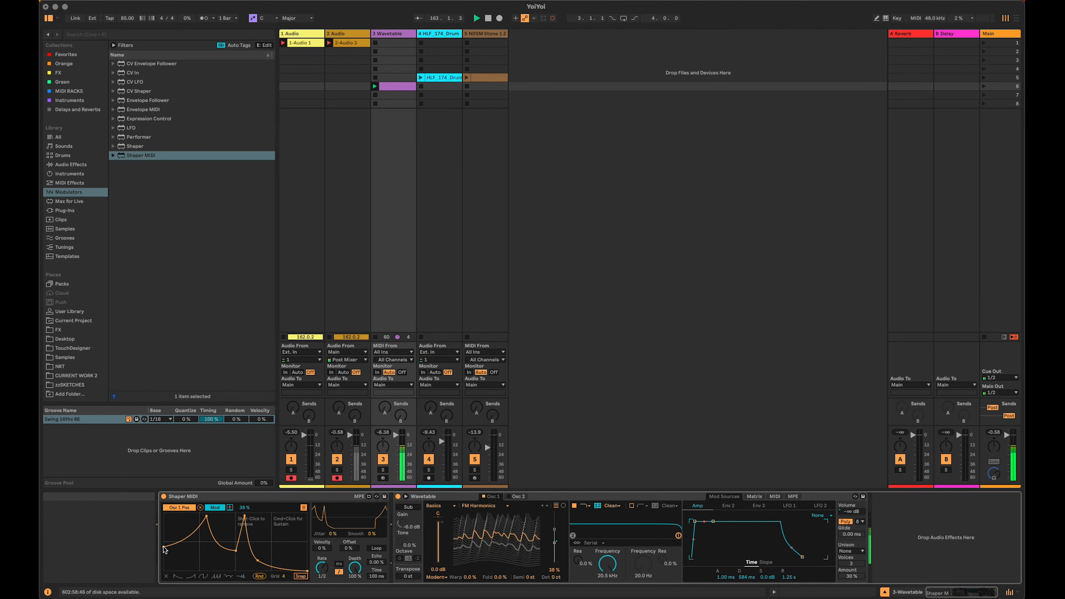
Lower filter 1's frequency to 380 Hz and map the Shaper's third slot to it.
click(303, 507)
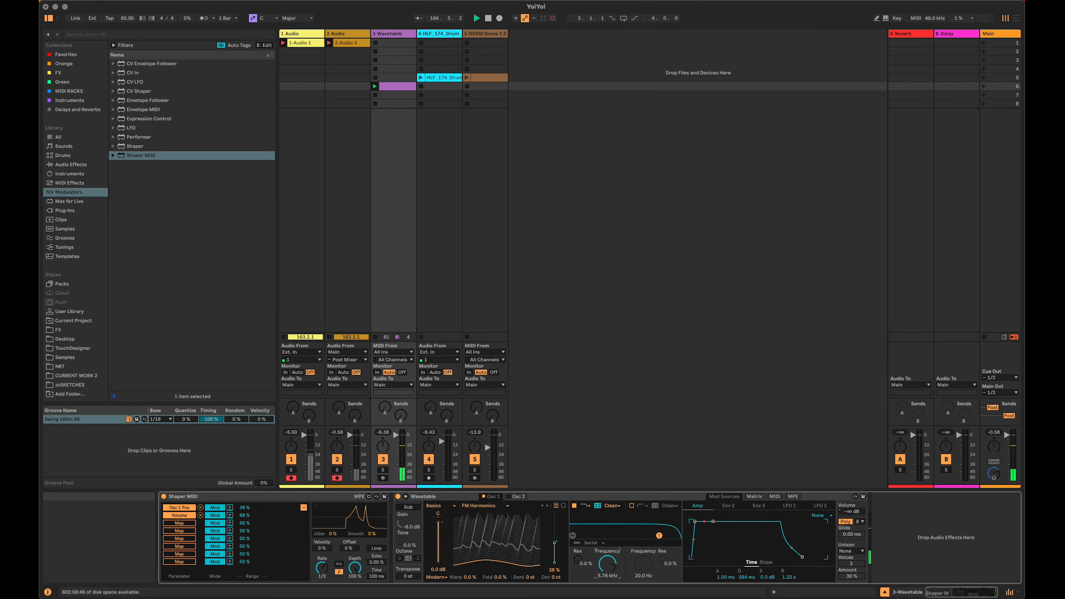
click(184, 524)
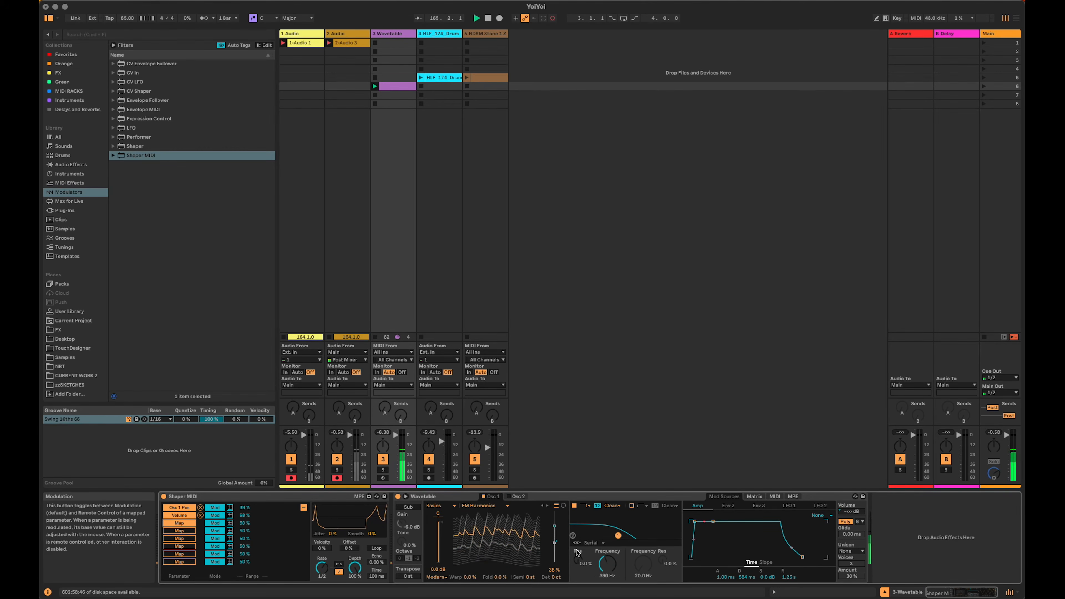
click(608, 563)
Switch filter 1's circuit type to OSR and raise its drive.
click(619, 506)
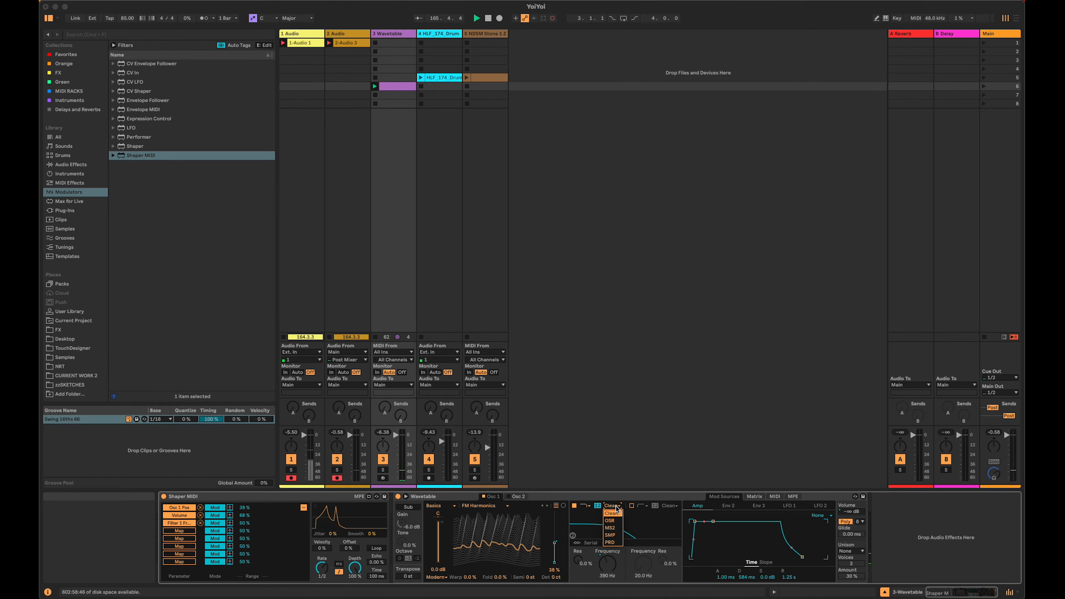
click(617, 521)
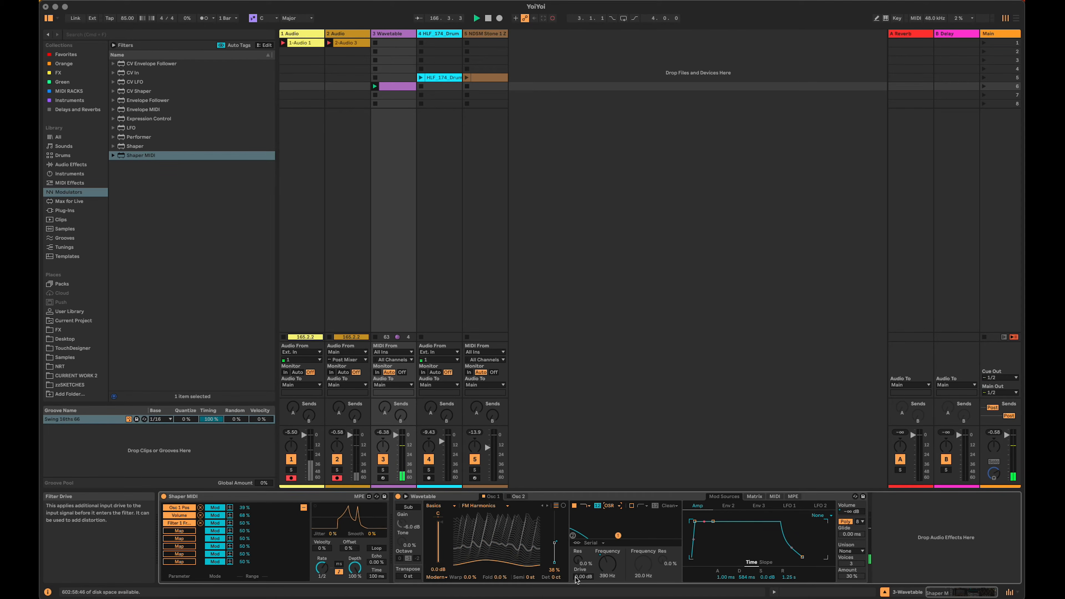
drag(583, 577, 583, 574)
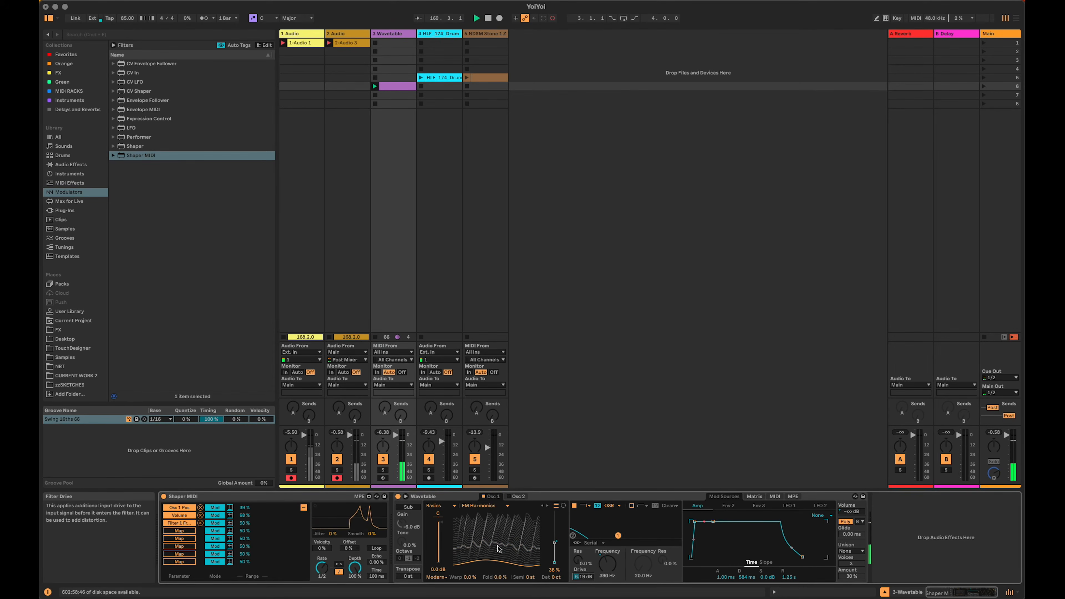
Turn off oscillator 1, enable oscillator 2, try its FM Feedback wavetable and settle on FM Fold.
click(483, 495)
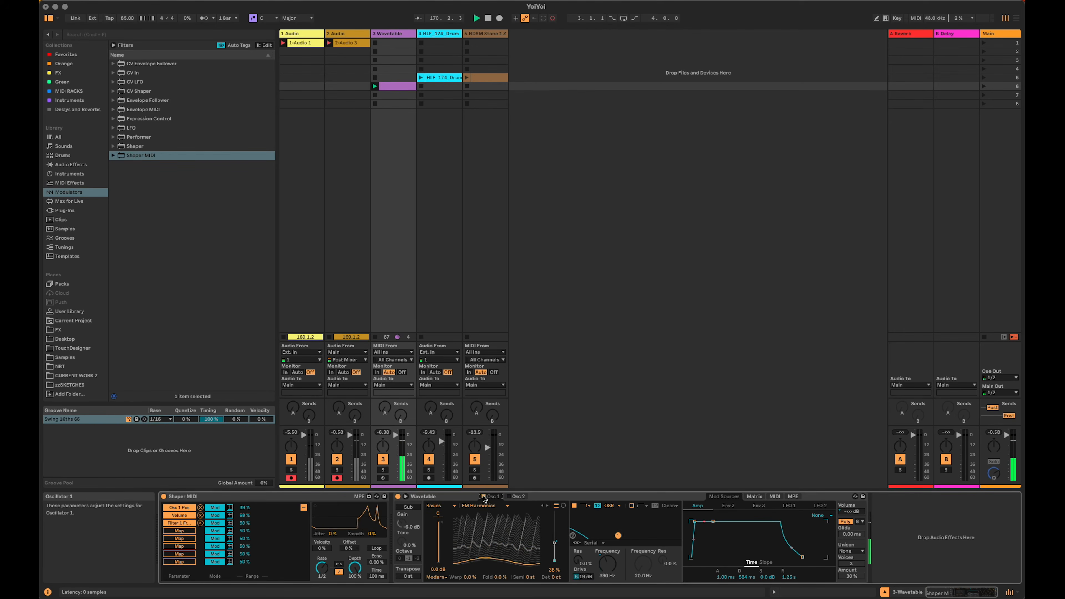
click(519, 496)
click(494, 505)
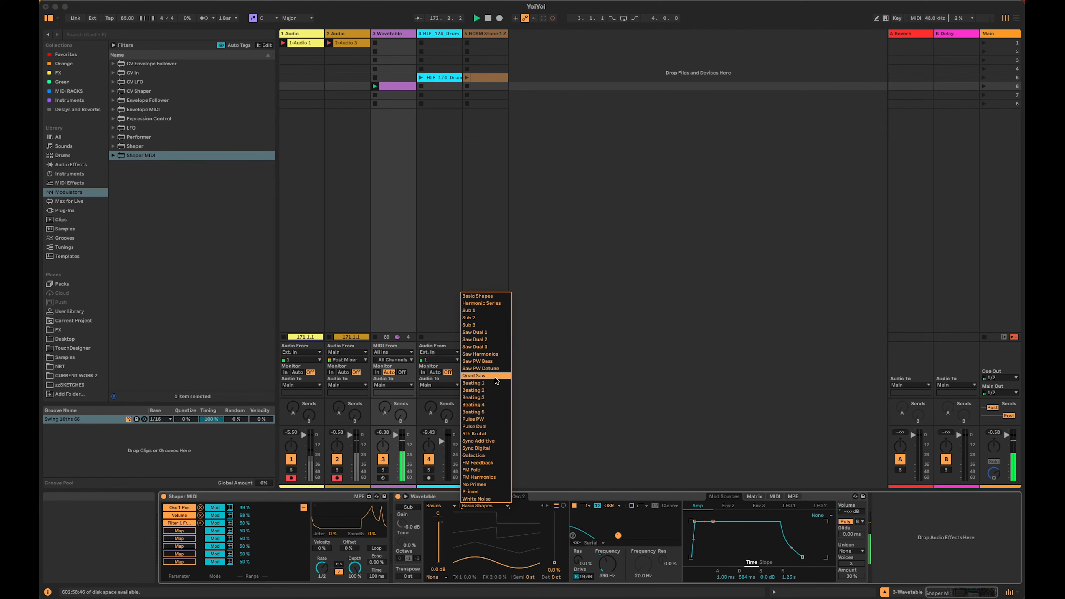
click(494, 462)
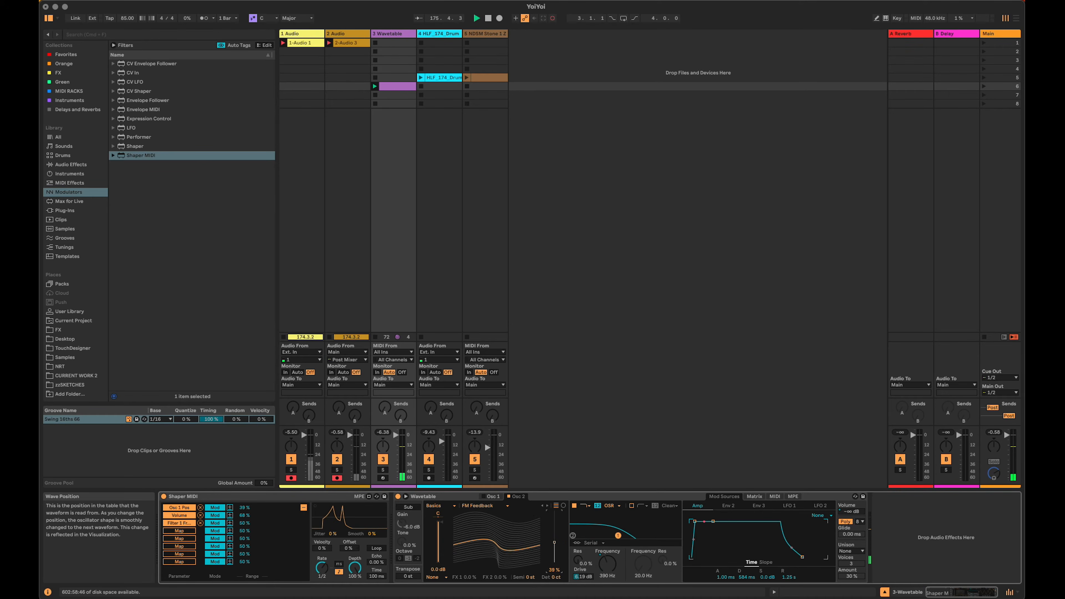
click(487, 505)
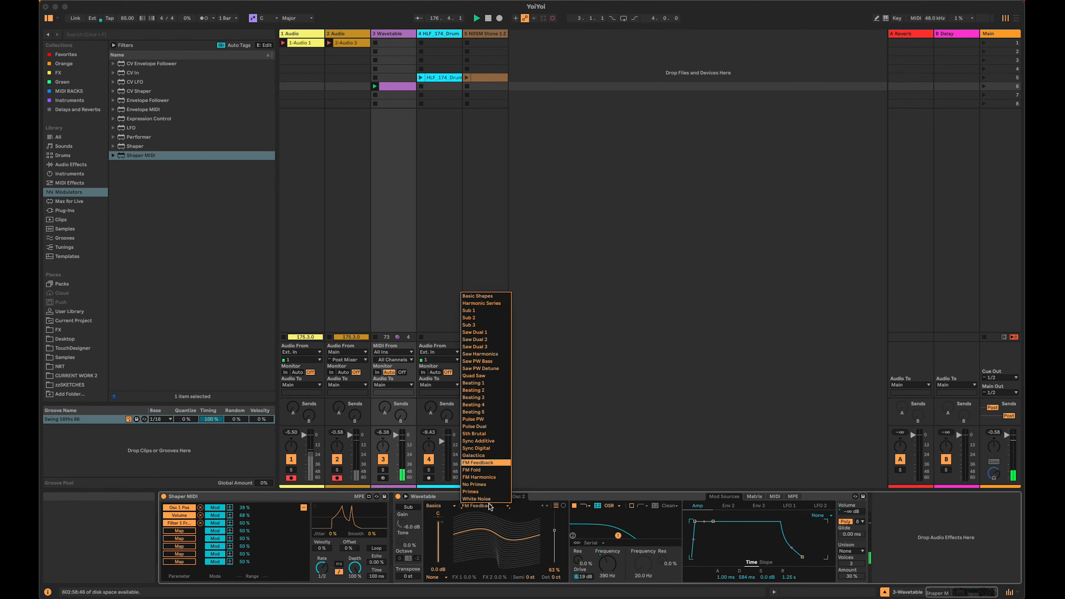
click(498, 470)
Map the Shaper's fourth slot to oscillator 2's wave position, set the position to 30 % and the modulation amount to about 28 %.
click(174, 531)
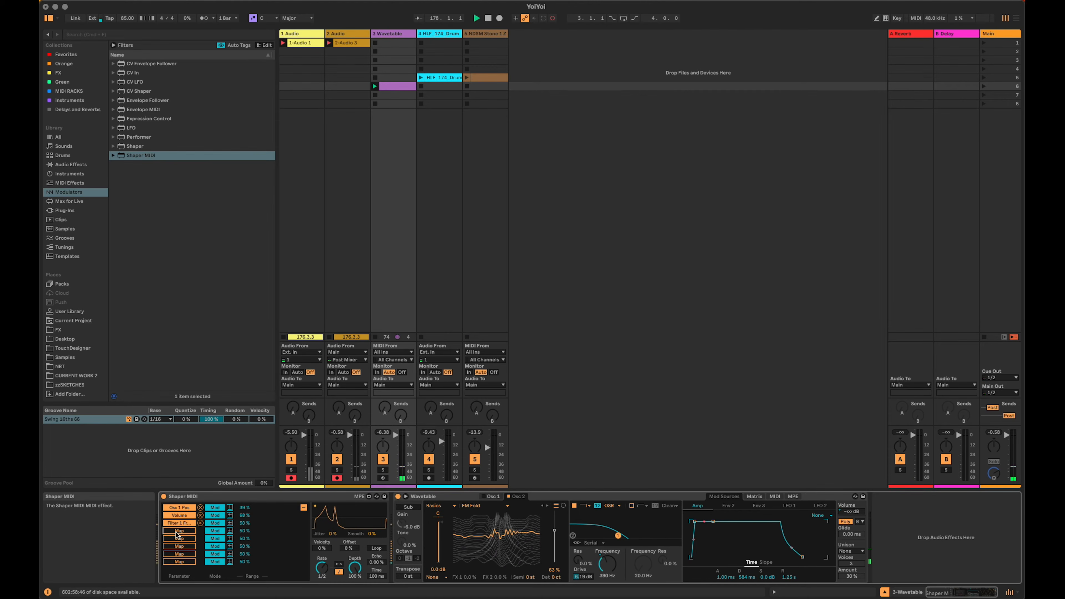
click(554, 531)
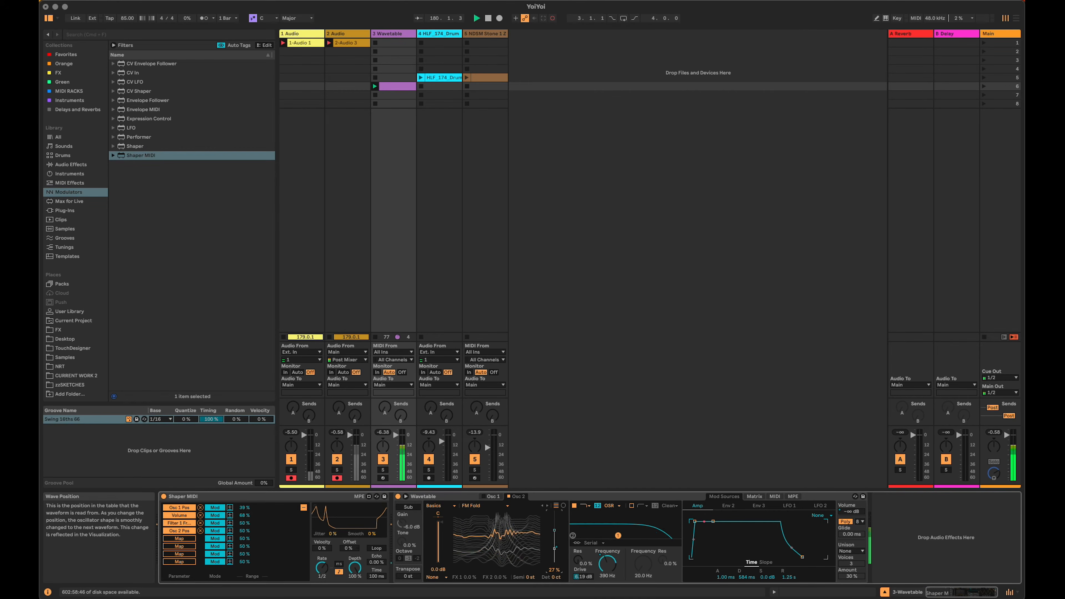
drag(244, 531, 244, 546)
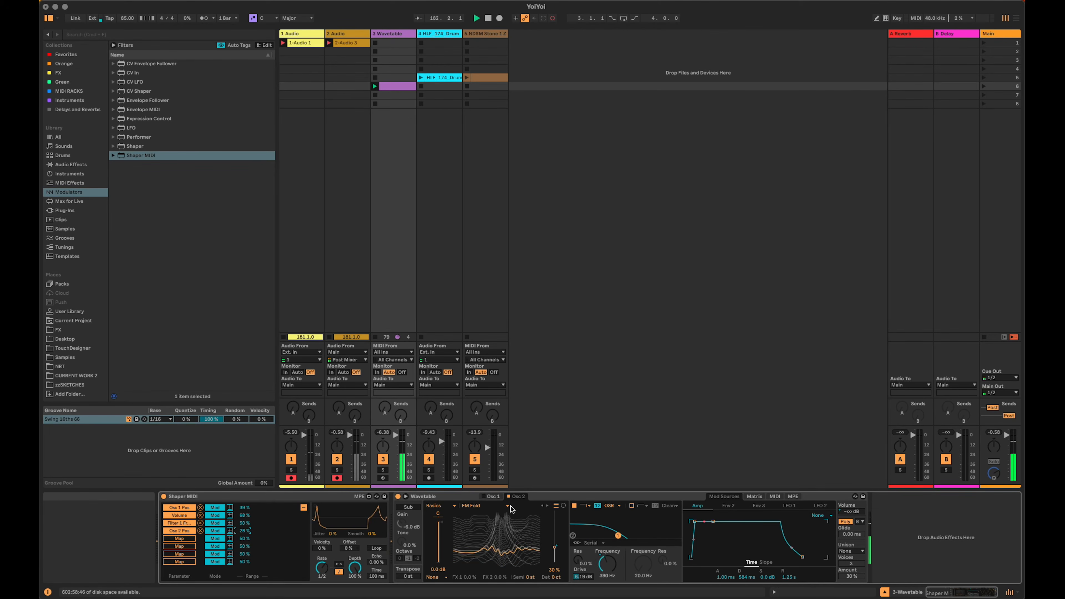
Turn oscillator 1 back on and transpose it by 12 semitones.
click(485, 497)
click(483, 497)
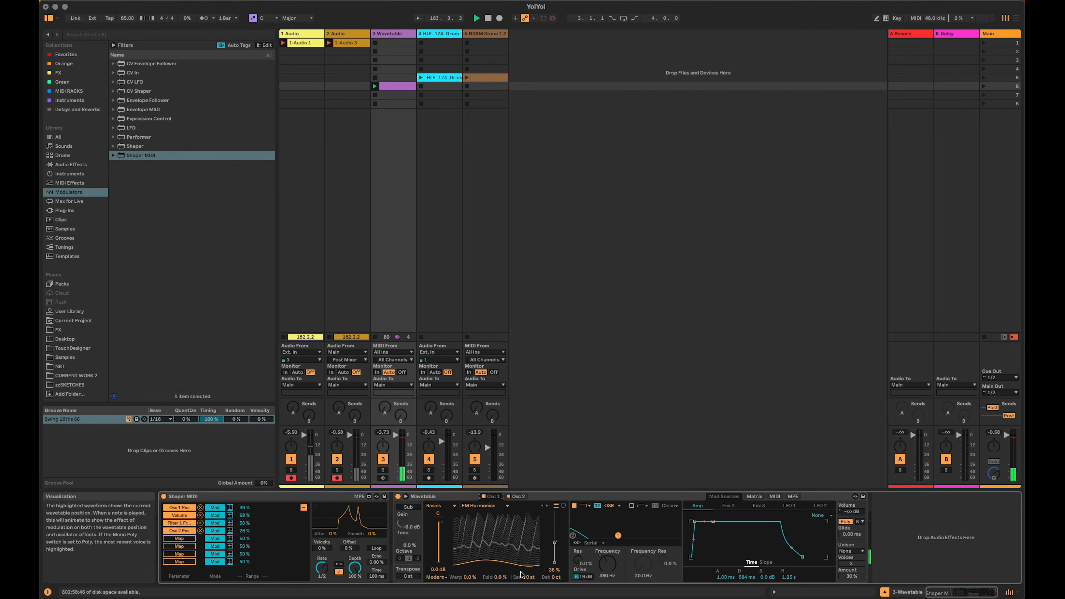
drag(531, 577, 531, 577)
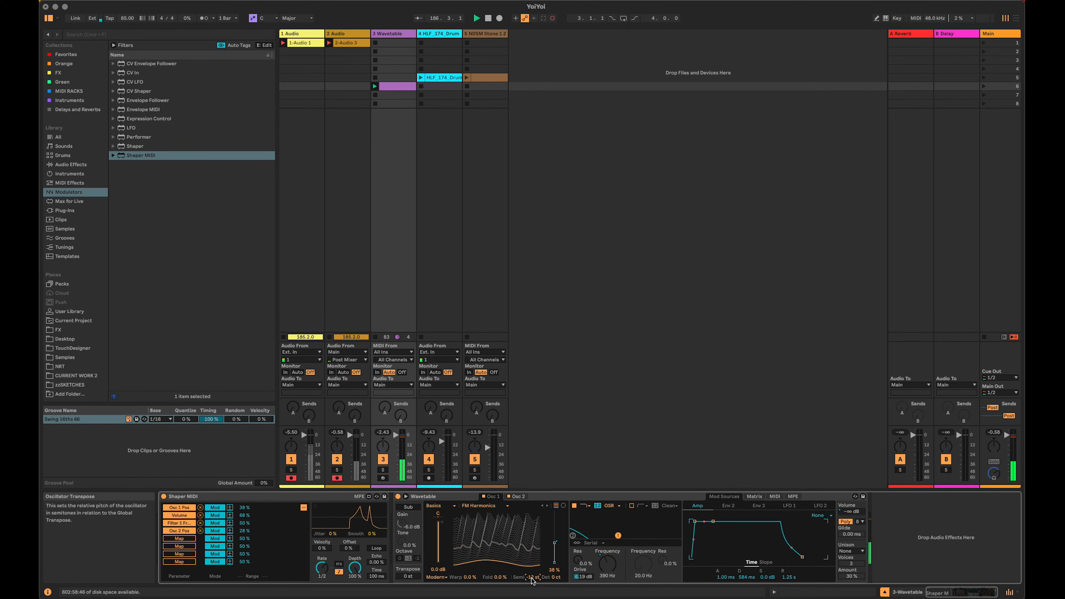
Map the Shaper's fifth slot to oscillator 2's gain and lower the gain to about -13 dB.
click(517, 496)
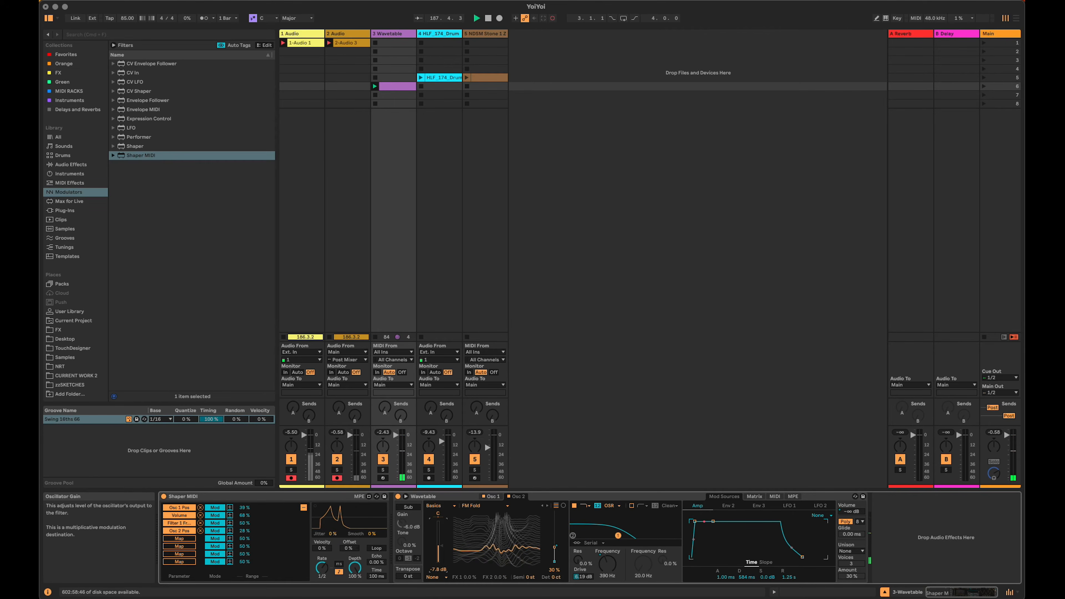
click(178, 539)
click(436, 554)
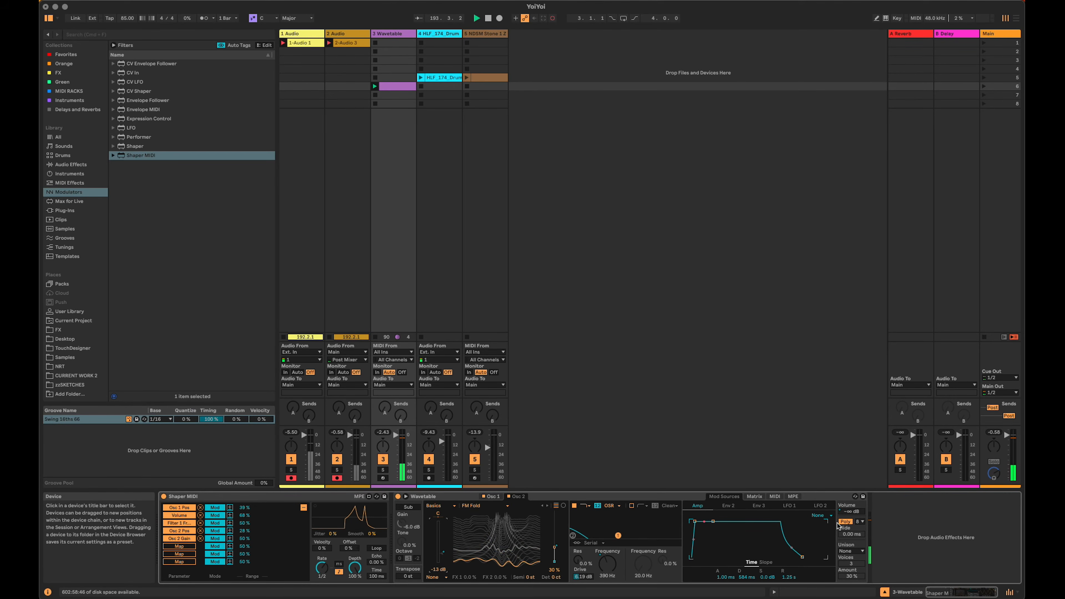
Try the Classic unison mode, lower the unison amount to about 18 % and switch the mode to Phase Sync.
click(849, 552)
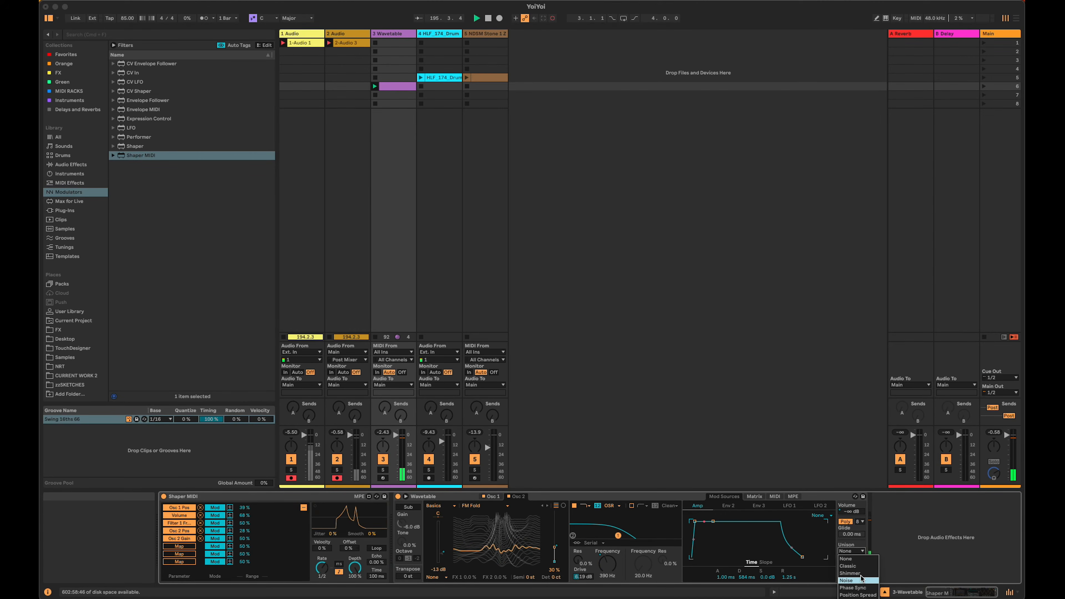
click(848, 566)
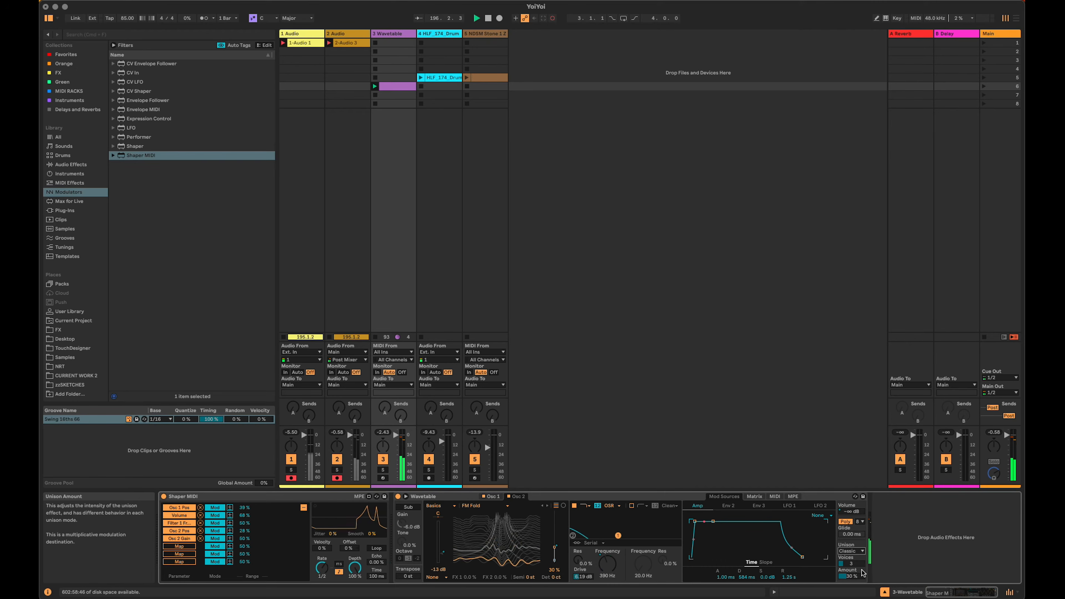
click(857, 576)
drag(857, 576, 857, 598)
click(859, 552)
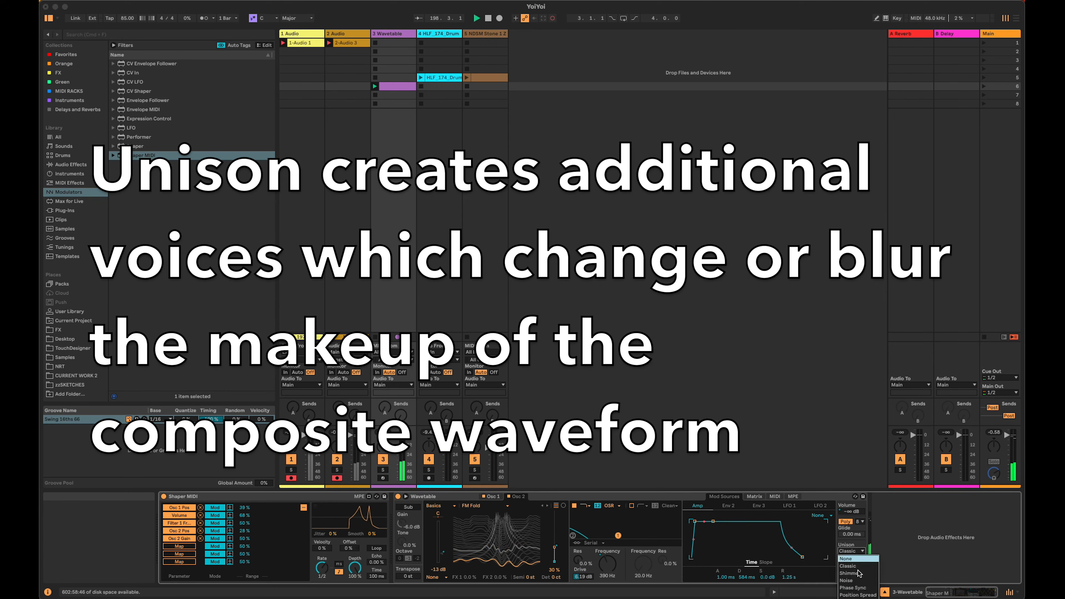
click(865, 591)
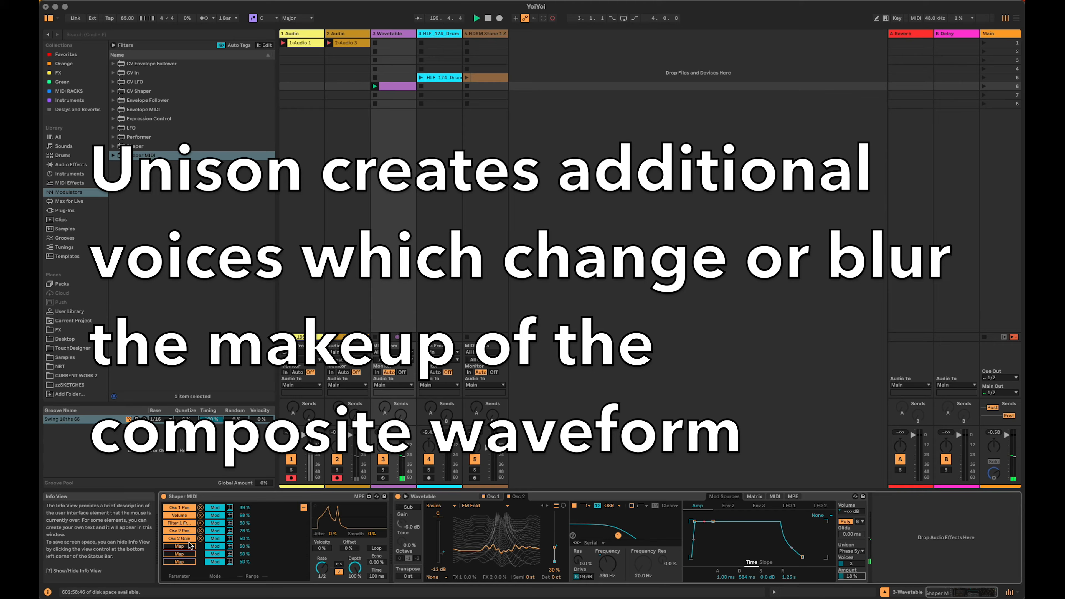
Map the Shaper's sixth slot to the unison amount, set the amount to 7 % and use 4 unison voices.
click(851, 576)
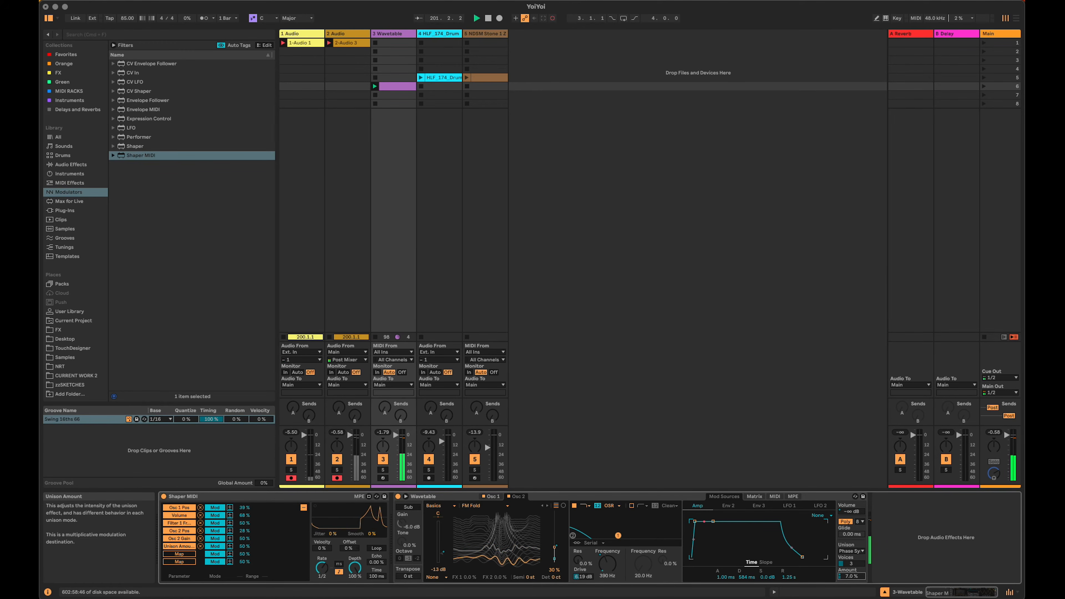
click(851, 563)
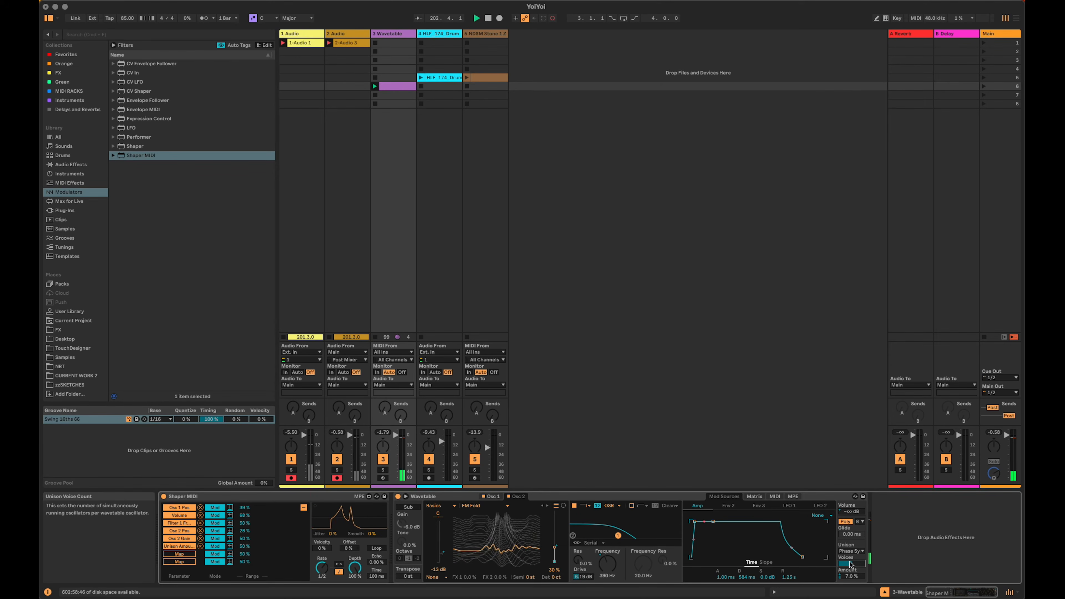
drag(849, 566, 850, 573)
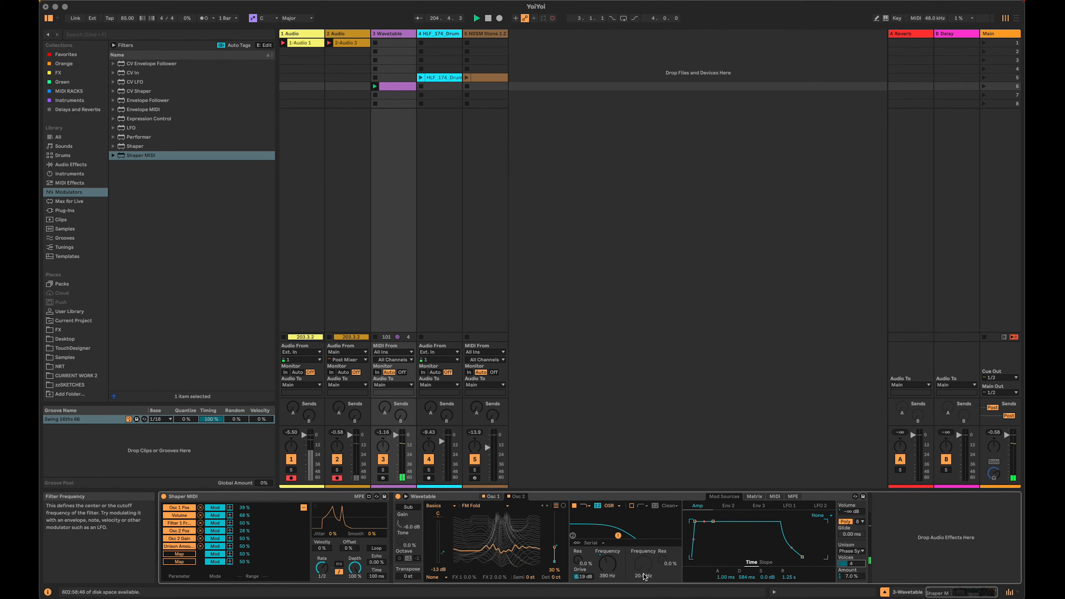
Set filter 1's resonance to about 20 % and increase the Shaper's modulation amount on the filter 1 frequency.
drag(578, 561, 578, 559)
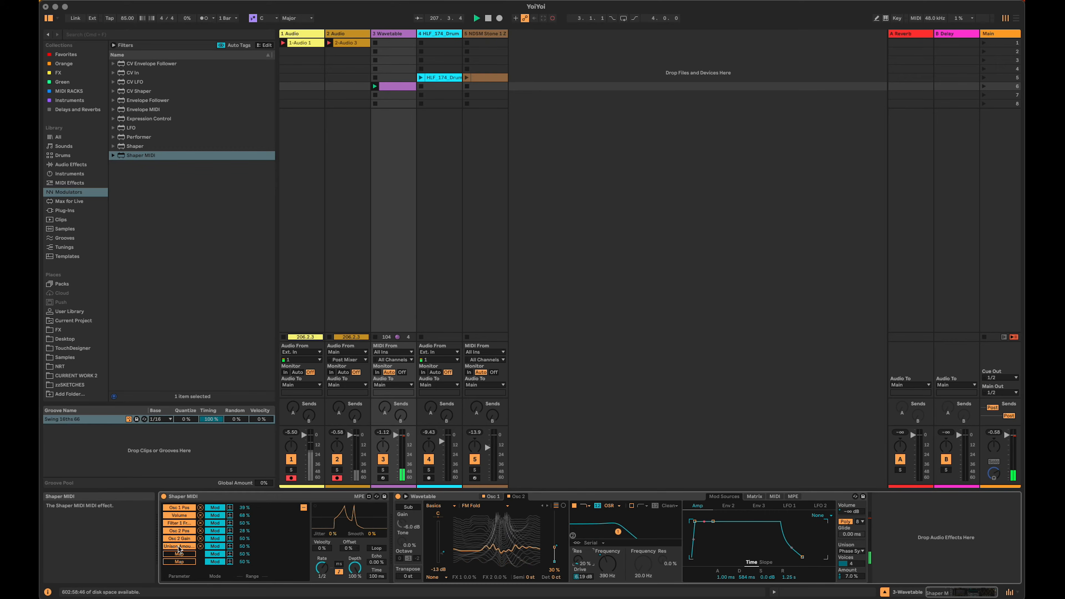
drag(248, 523, 247, 515)
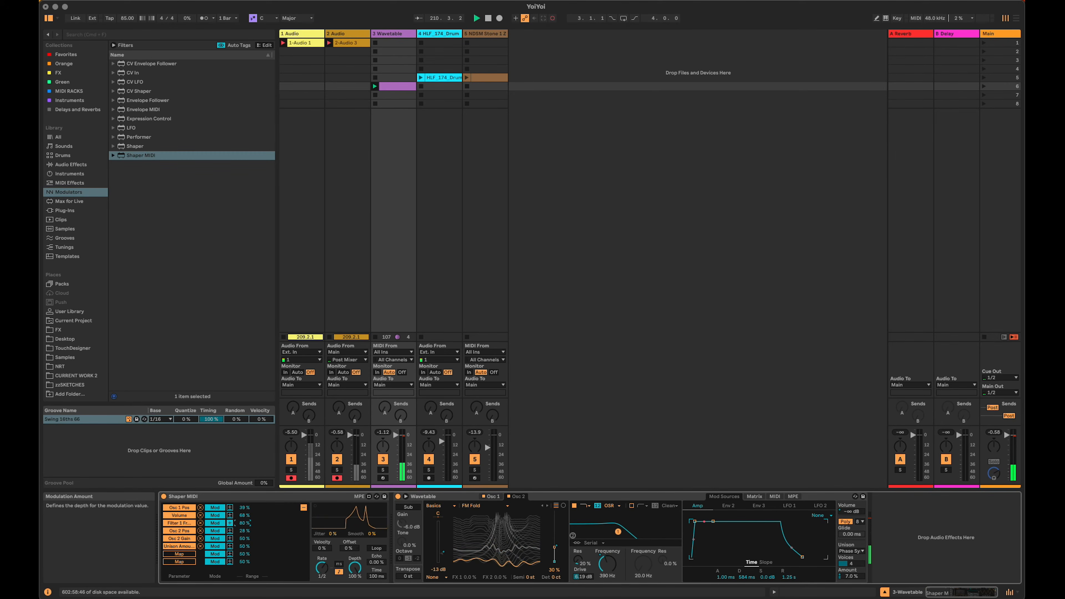
Turn on the sub oscillator and switch oscillator 1's effect to FM with 0 % tune and about 3 % amount.
click(406, 506)
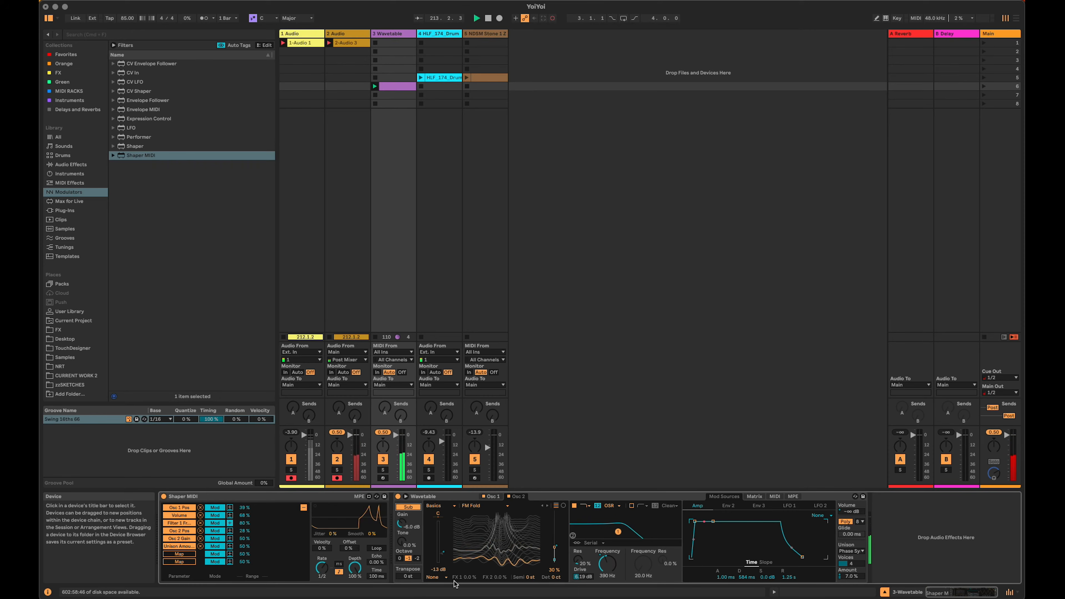
click(493, 496)
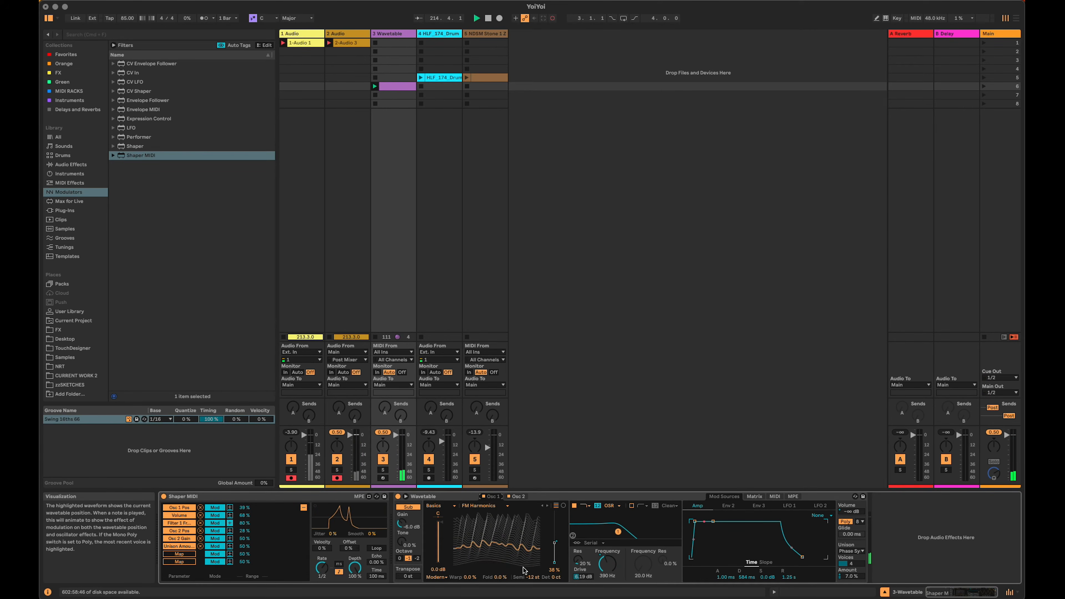
click(436, 577)
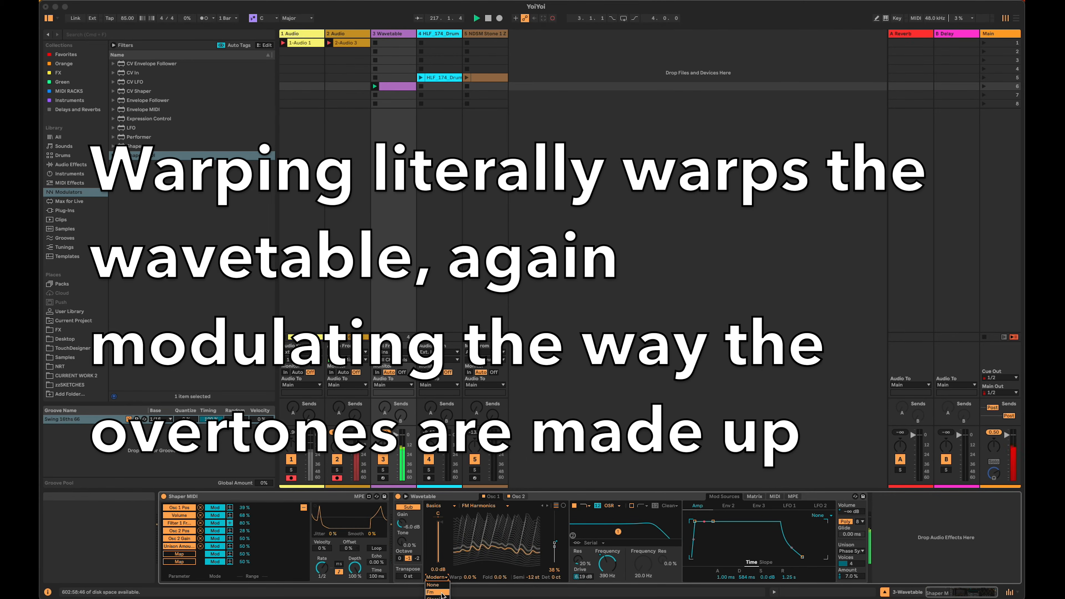
click(435, 592)
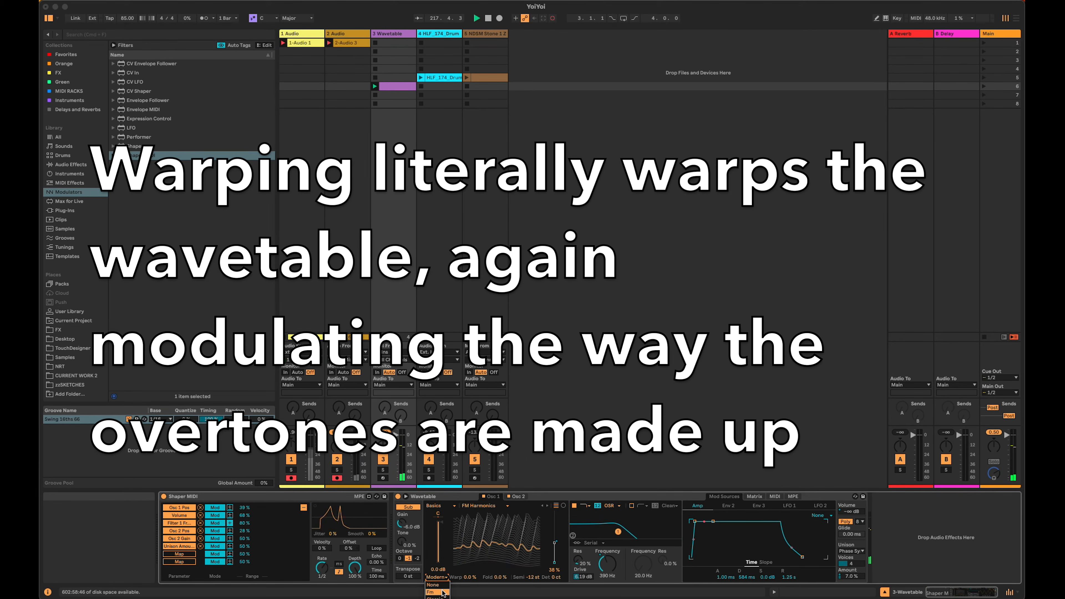
drag(501, 577, 504, 580)
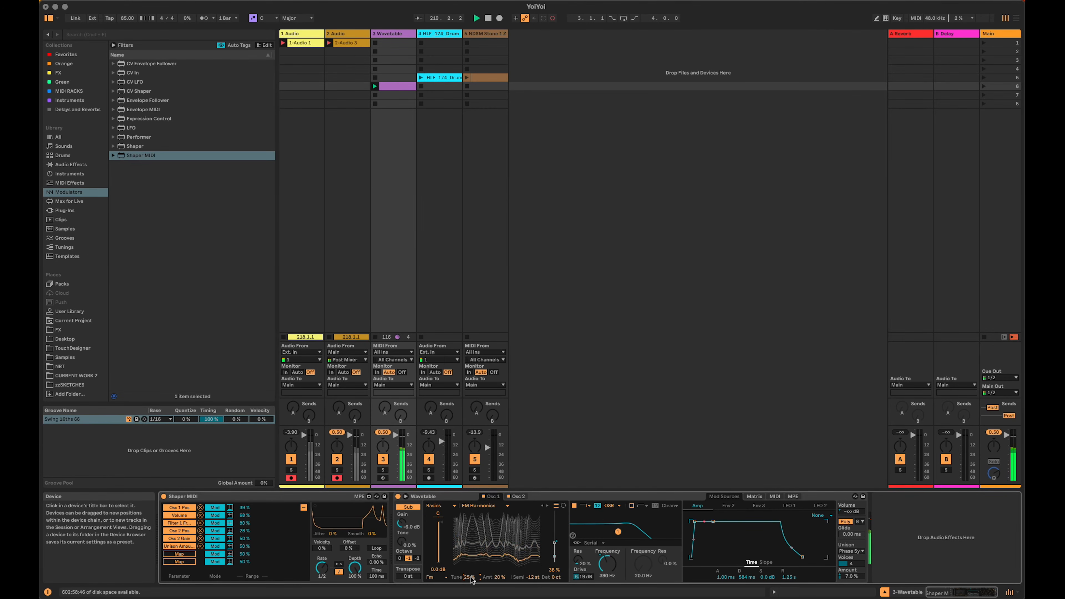
drag(488, 580, 488, 576)
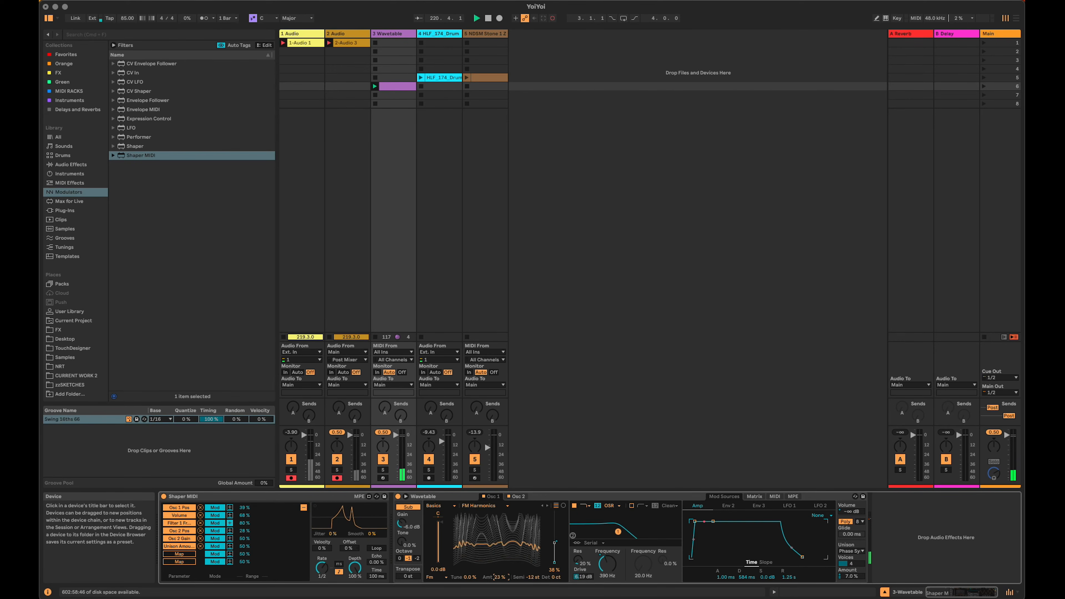
drag(500, 577, 500, 590)
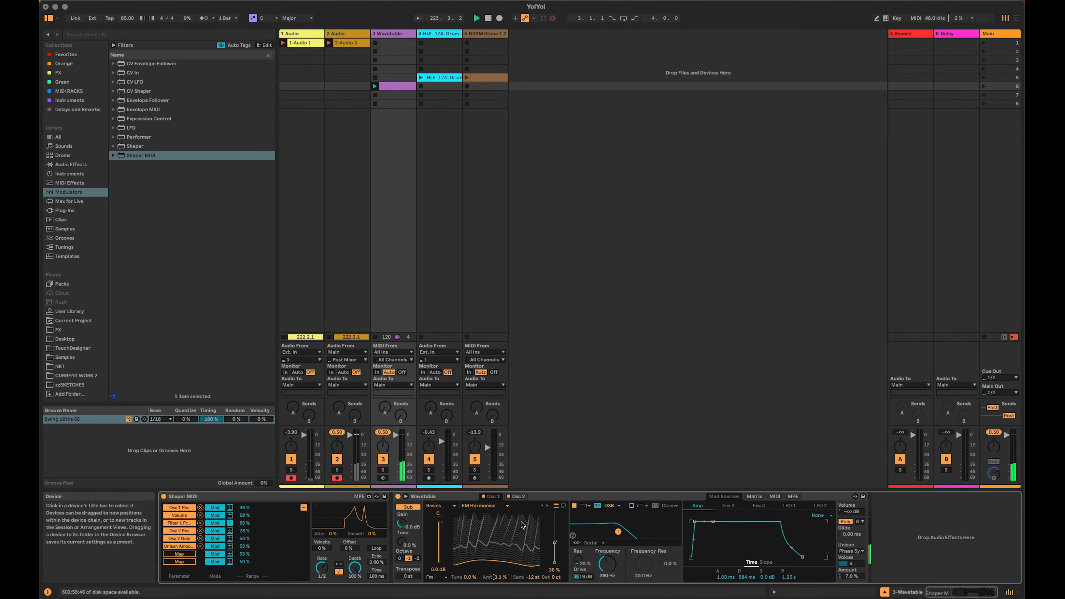
Set oscillator 2's effect to FM with a 7 % amount and map that amount to the Shaper's seventh slot at about 18 %.
click(518, 496)
click(436, 578)
click(438, 591)
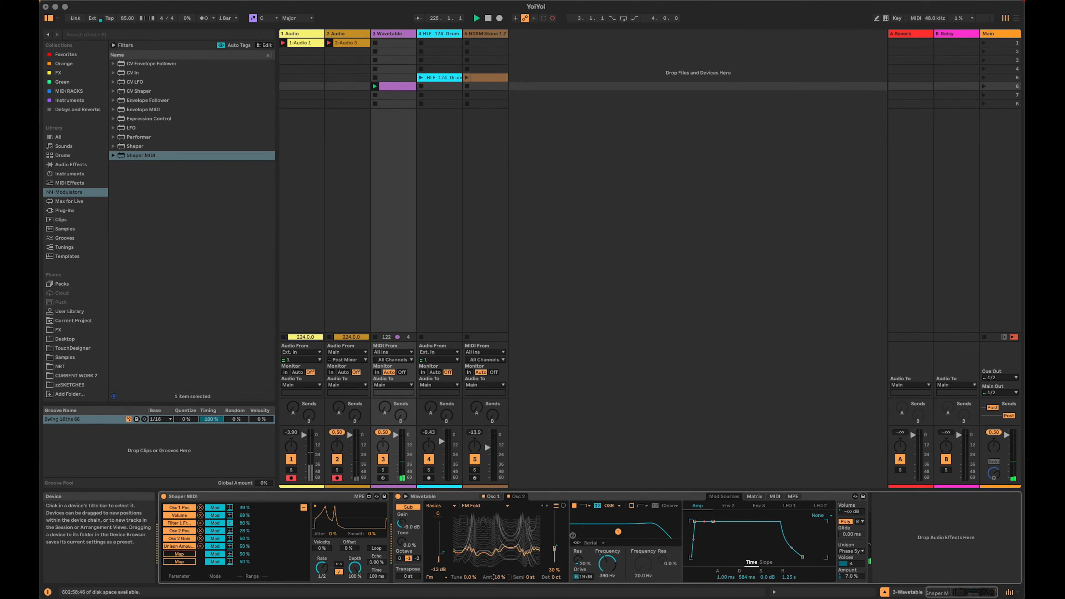
click(500, 577)
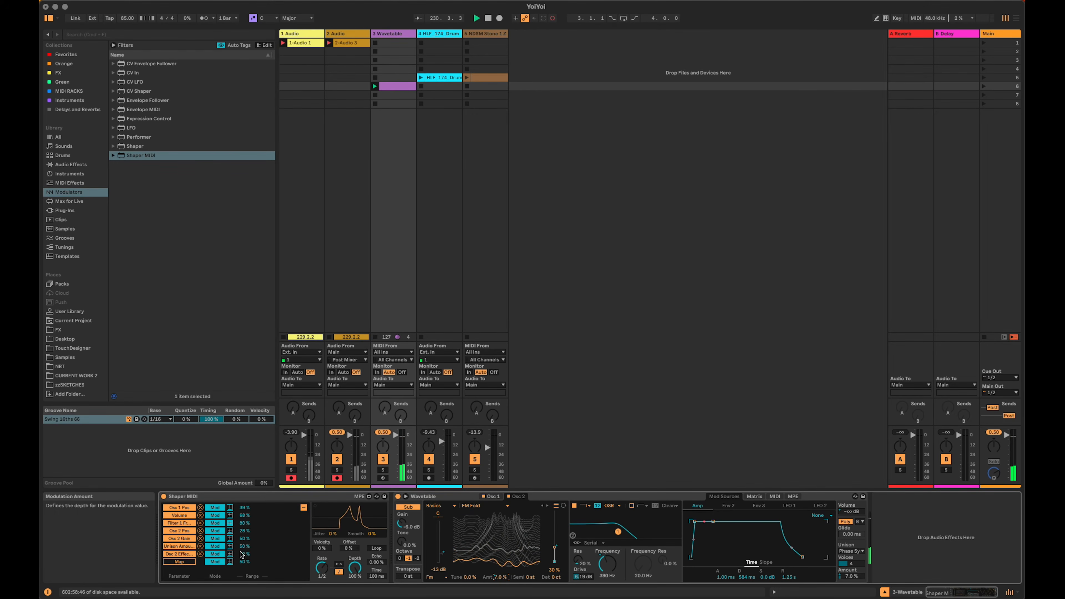
drag(244, 553, 244, 548)
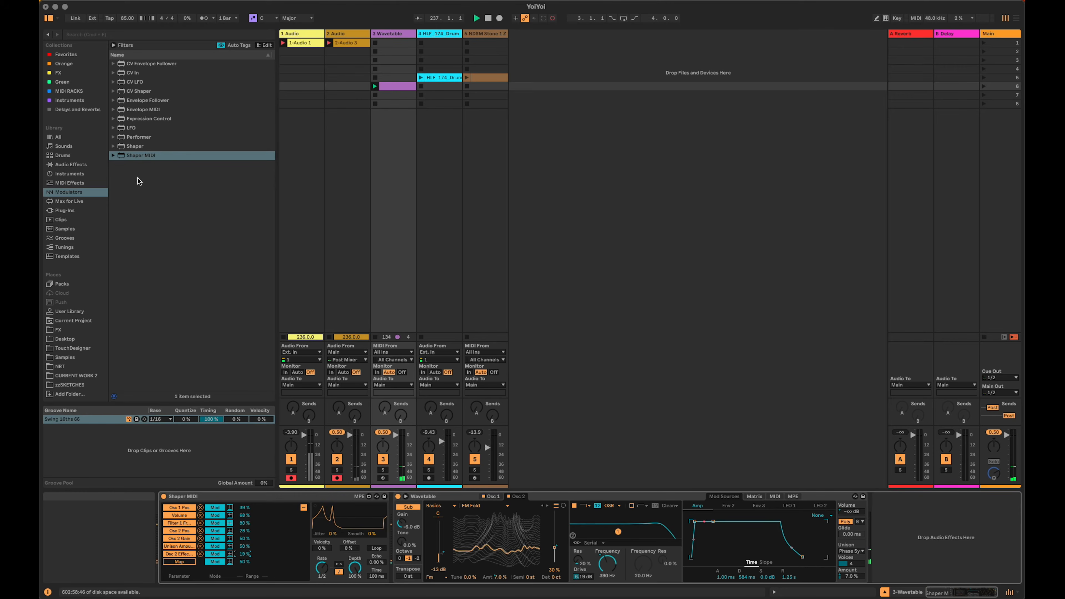
click(132, 147)
drag(397, 430, 394, 530)
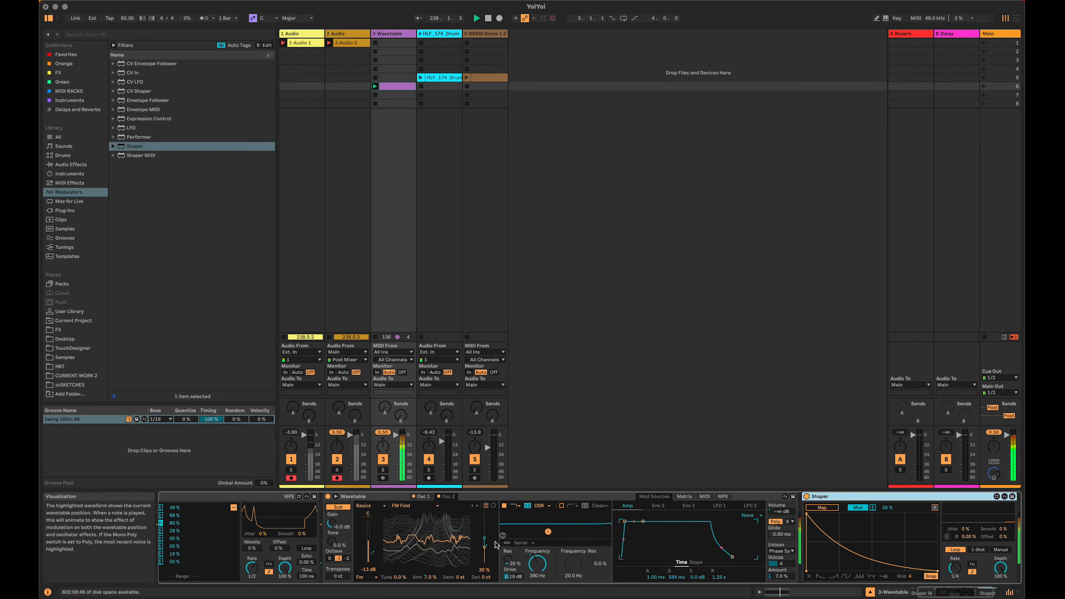
drag(946, 592, 929, 593)
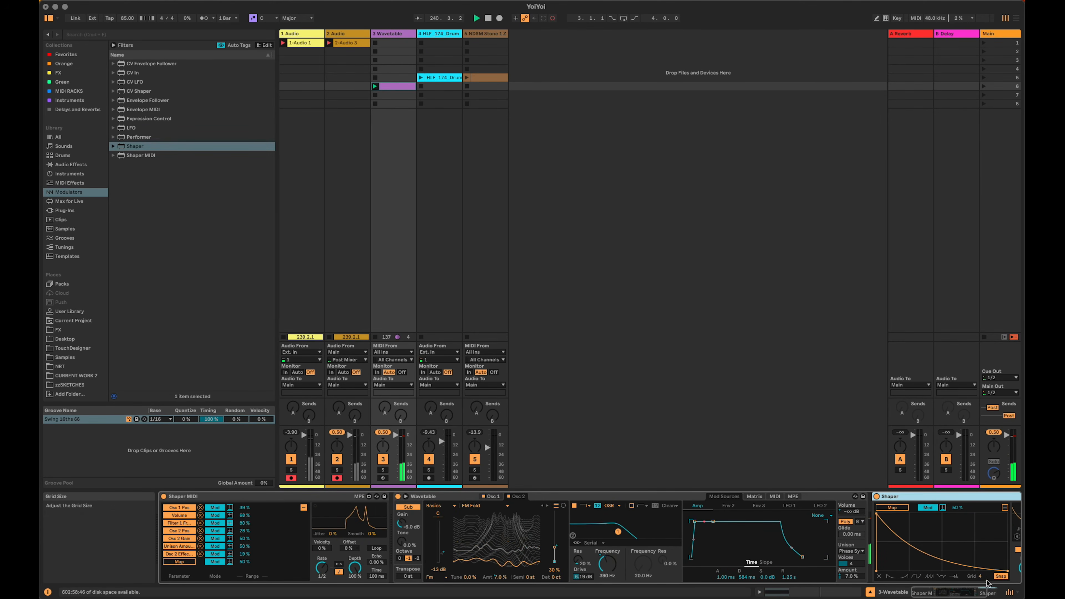
drag(972, 595, 988, 594)
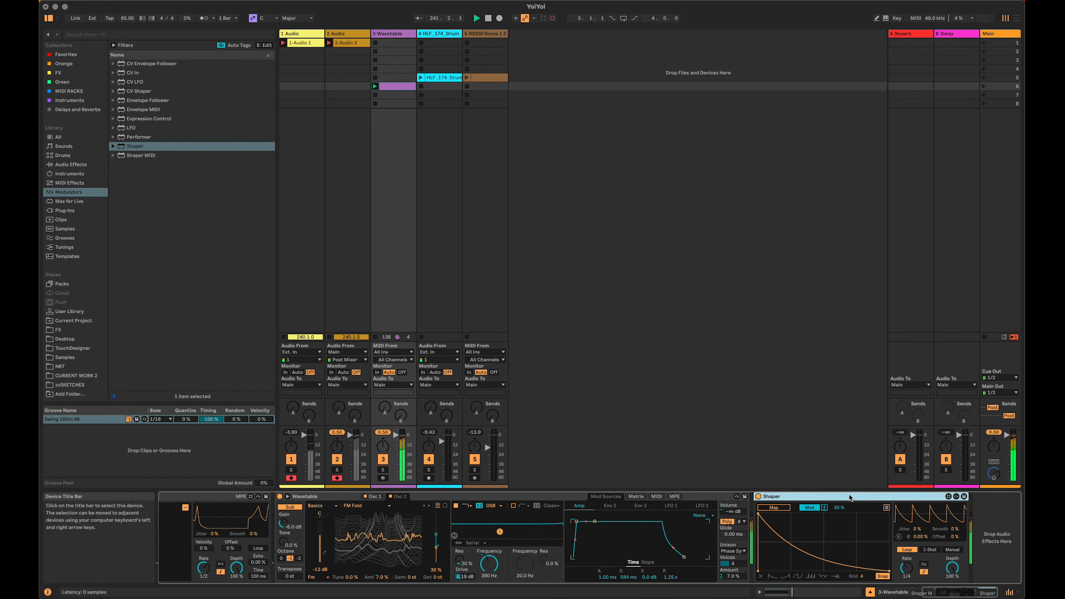
key(BackSpace)
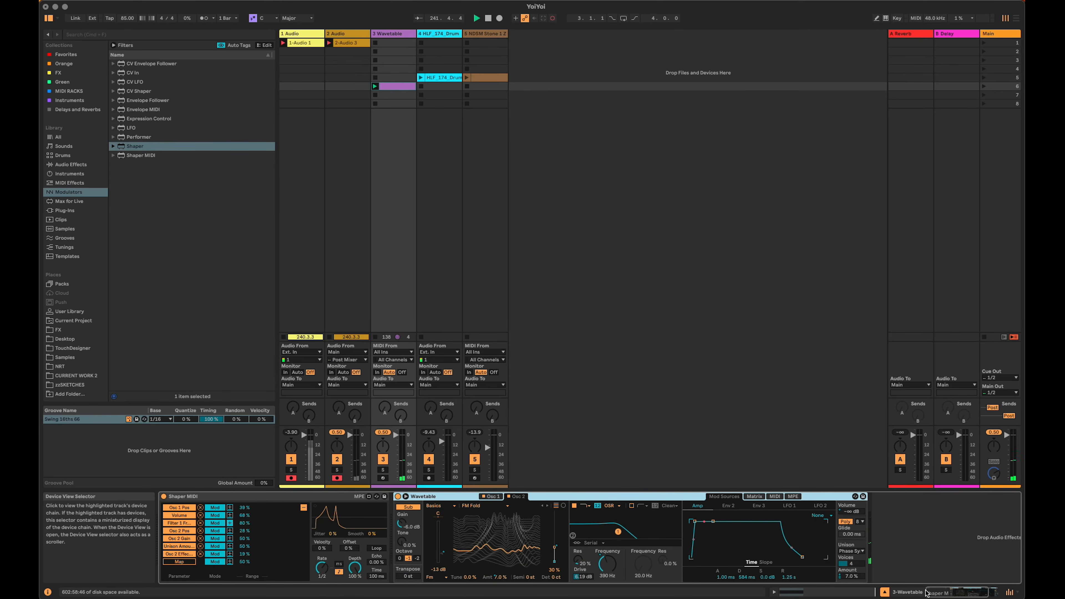
Insert a second Shaper MIDI before Wavetable and raise its curve's end point to make a flat line at maximum.
click(175, 208)
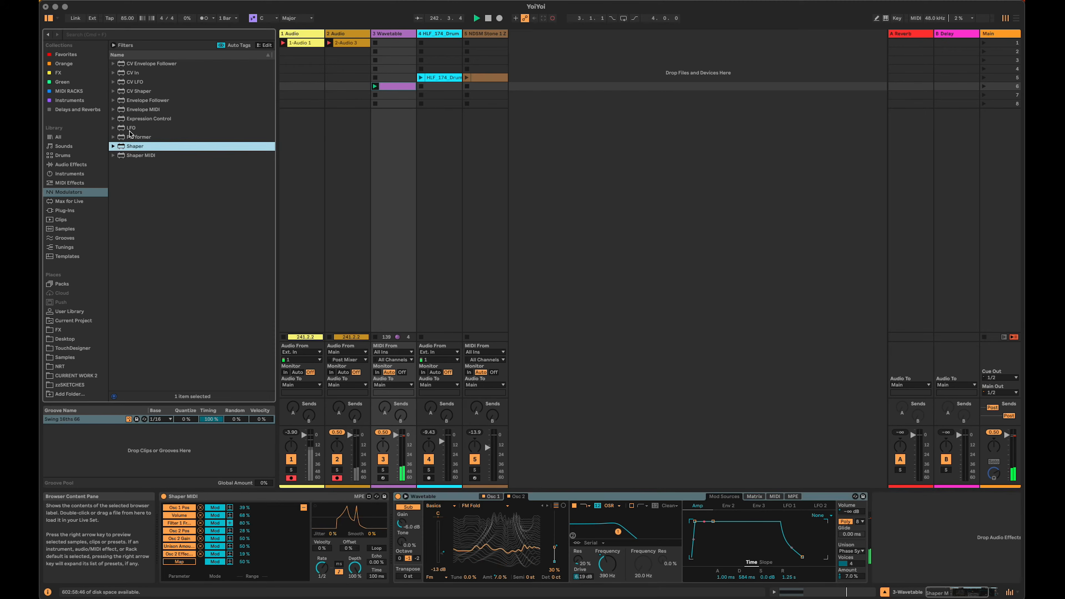
click(139, 154)
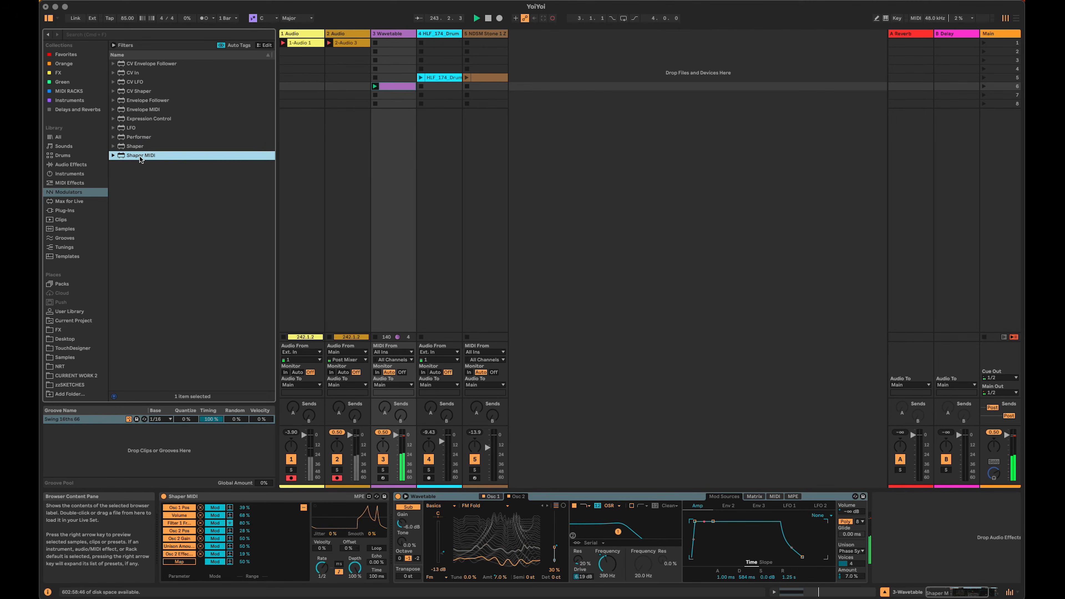
drag(130, 156, 392, 537)
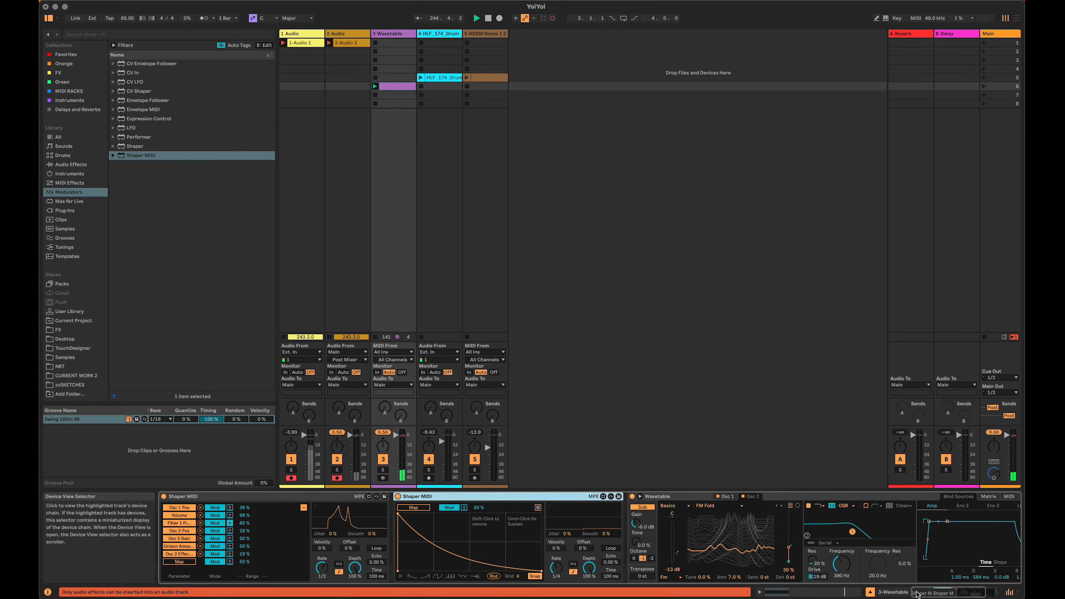
click(303, 508)
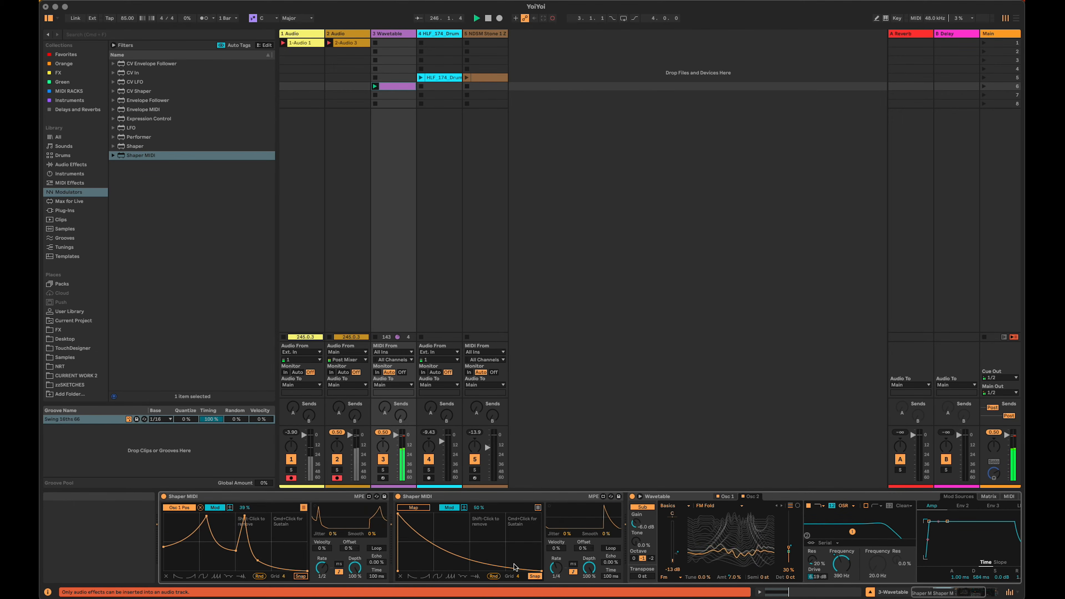
drag(542, 571, 549, 510)
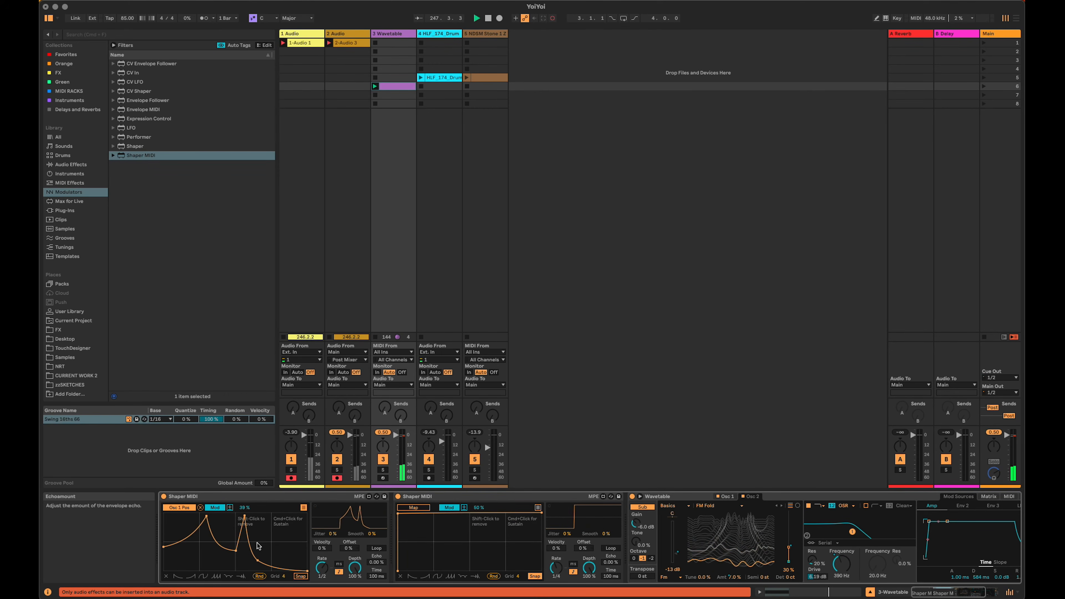
Map the first Shaper MIDI's eighth slot to the second one's Depth, with a base depth of 0 % and a modulation amount of 100 %.
click(304, 508)
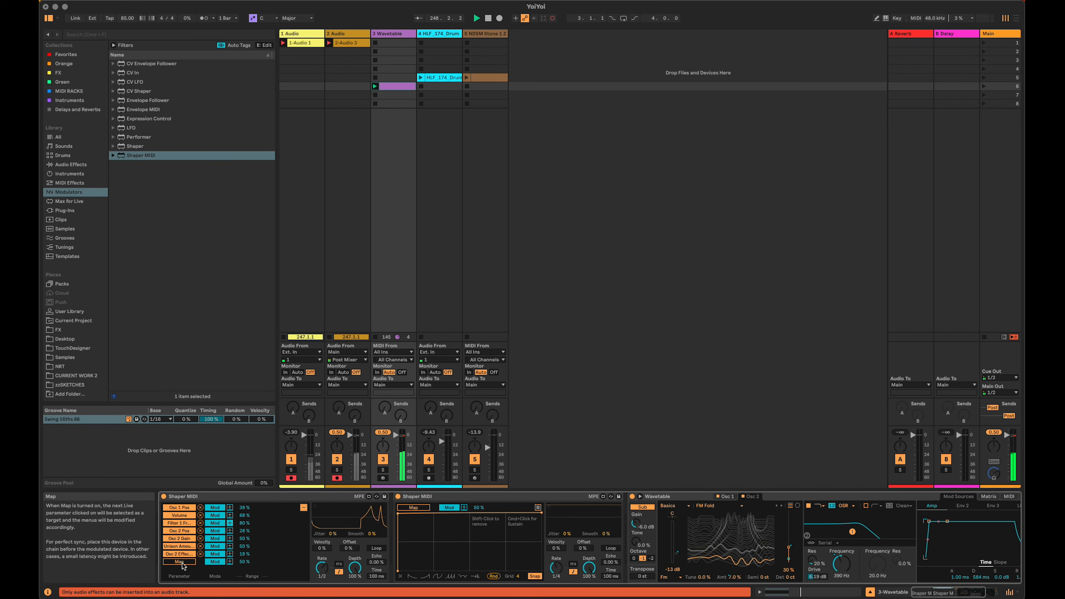
click(594, 572)
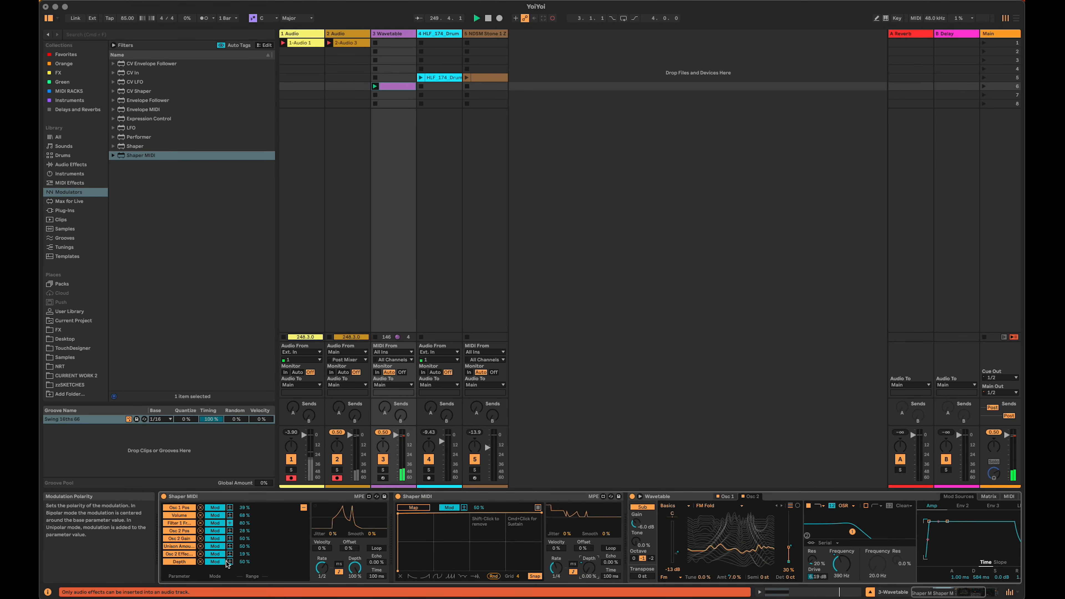
drag(244, 562, 243, 539)
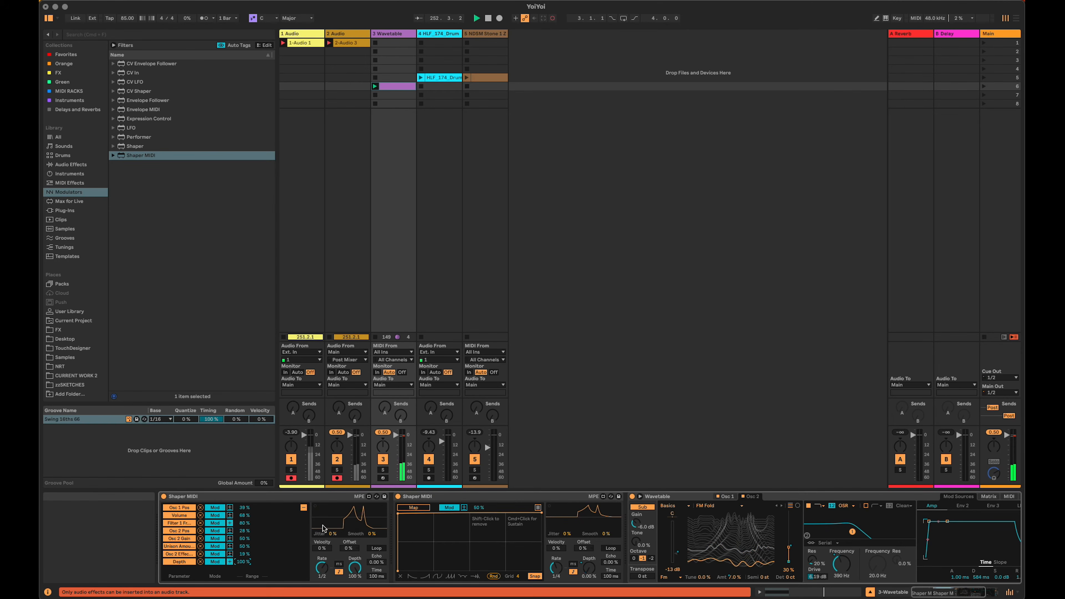
Return the first Shaper MIDI to its curve view and collapse the Wavetable device.
click(304, 508)
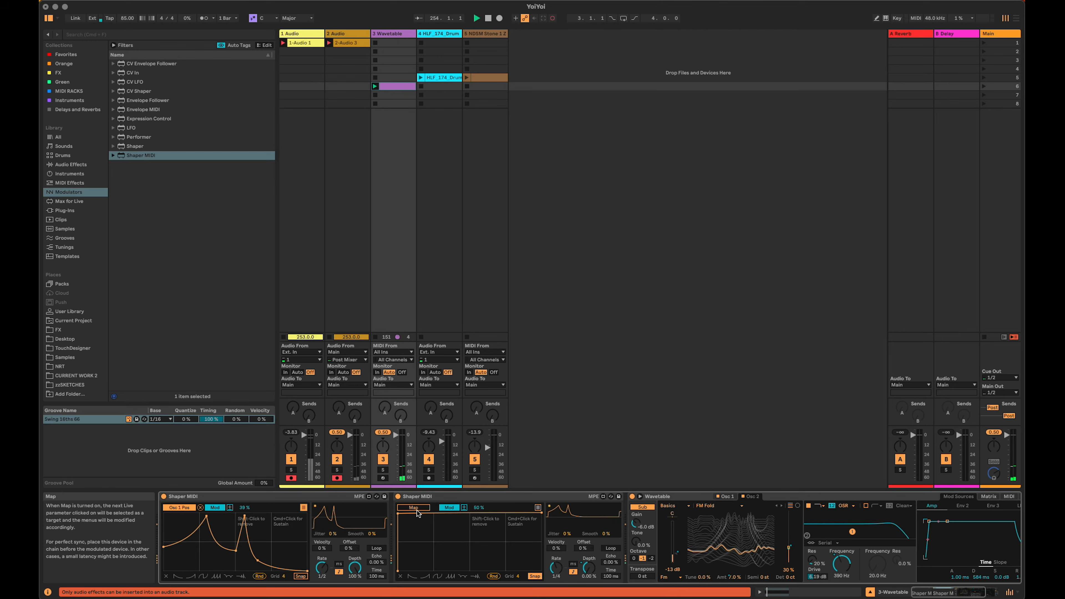
drag(969, 593, 979, 594)
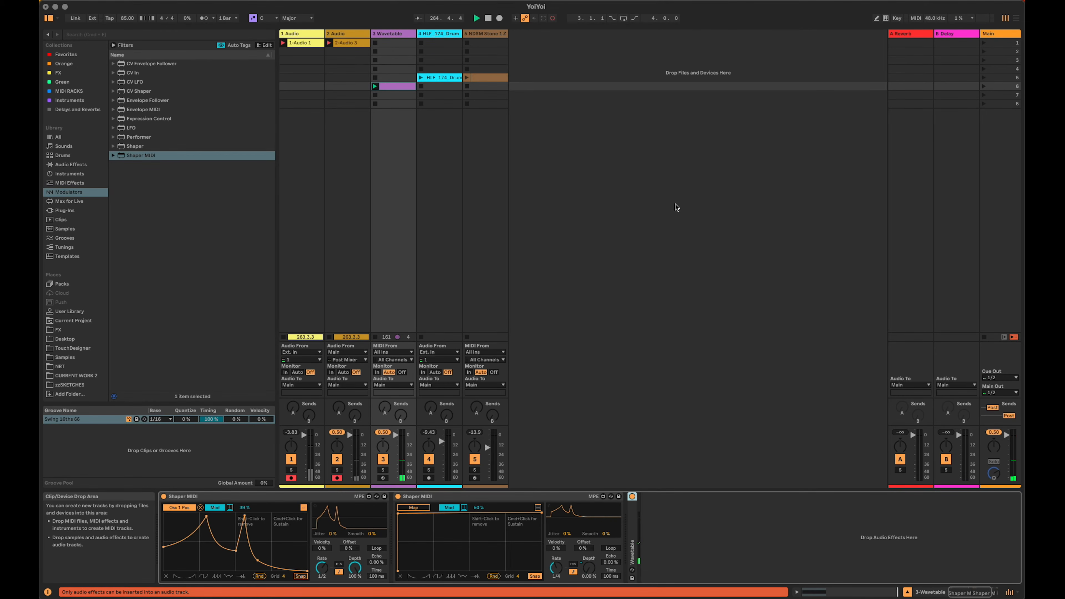
Insert Chorus-Ensemble after Wavetable and map its Feedback to the second Shaper MIDI's first slot.
click(85, 165)
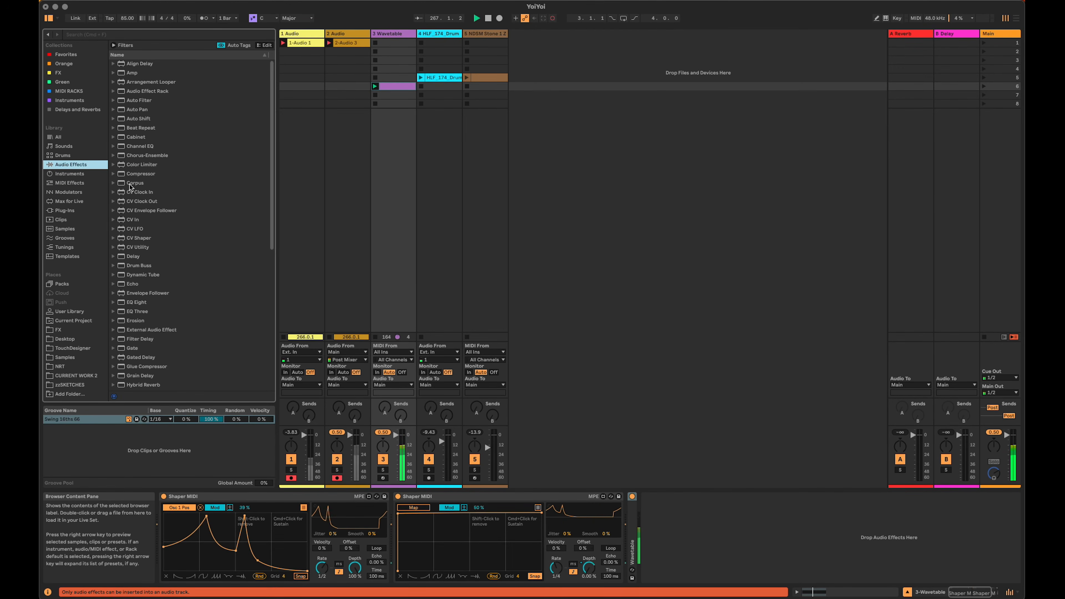
drag(151, 156, 696, 520)
drag(709, 567, 706, 552)
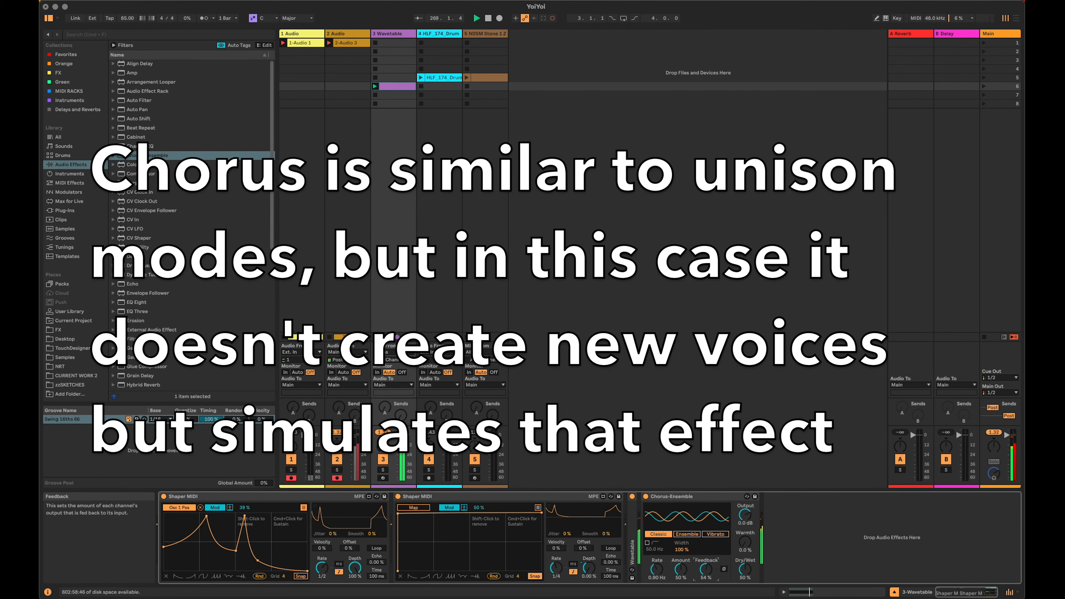
click(408, 505)
click(707, 571)
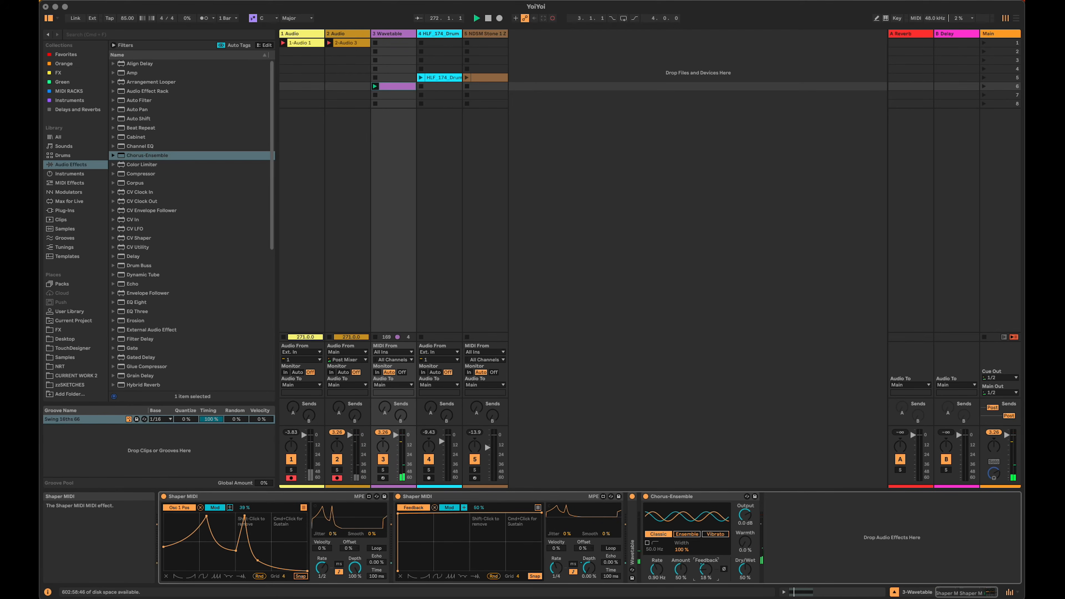
Set Chorus-Ensemble's Amount to about 68 % and its Dry/Wet to 100 %.
drag(681, 570, 681, 537)
drag(744, 569, 744, 545)
click(966, 591)
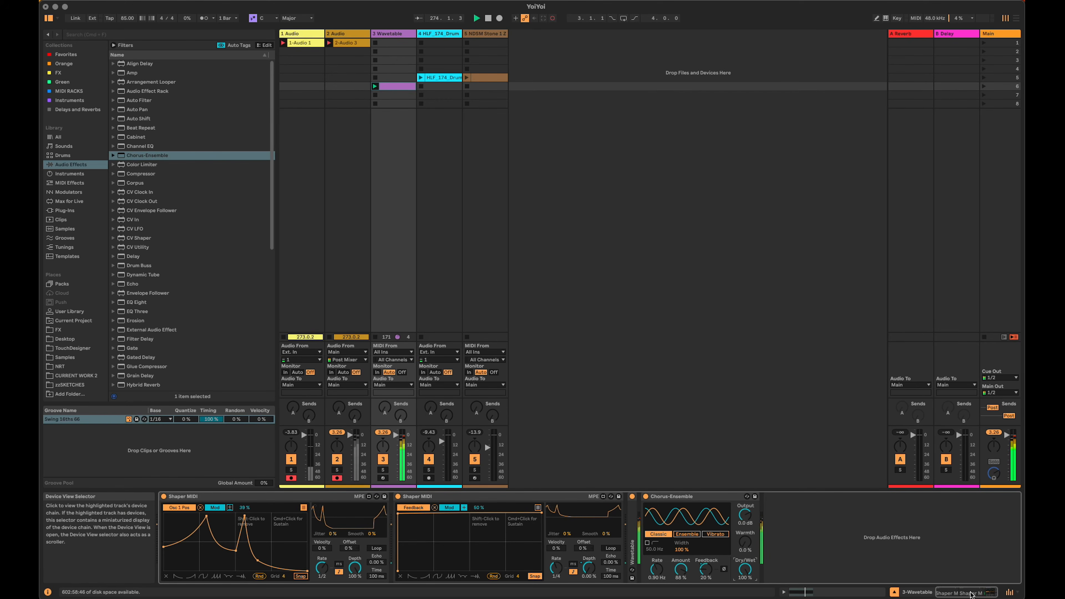
click(696, 496)
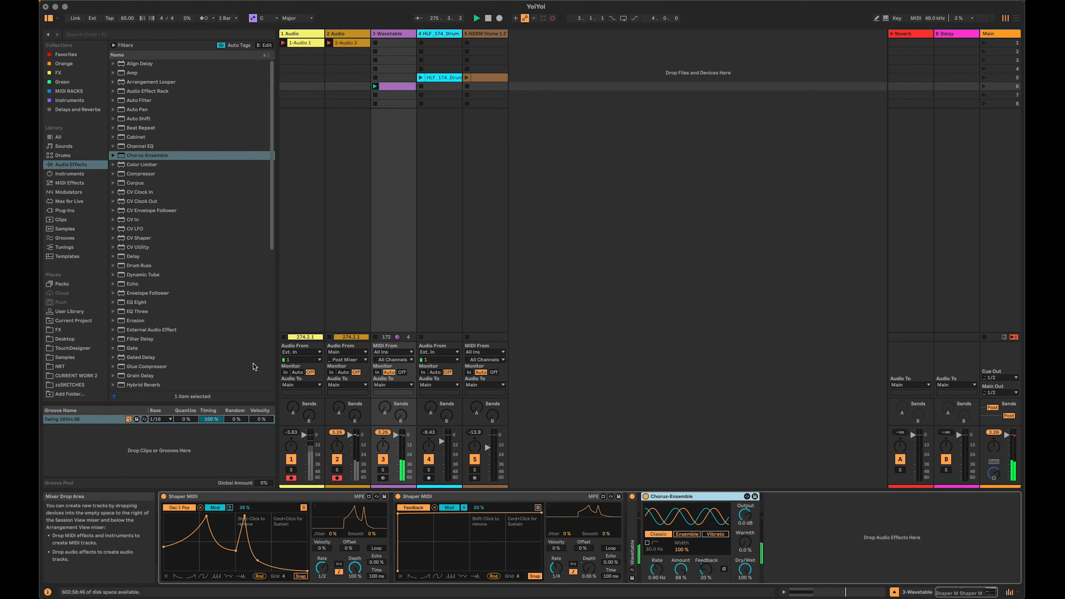
Insert EQ Eight after Chorus-Ensemble and set its first band to a low cut at about 230 Hz.
drag(136, 304, 806, 537)
click(803, 571)
click(801, 522)
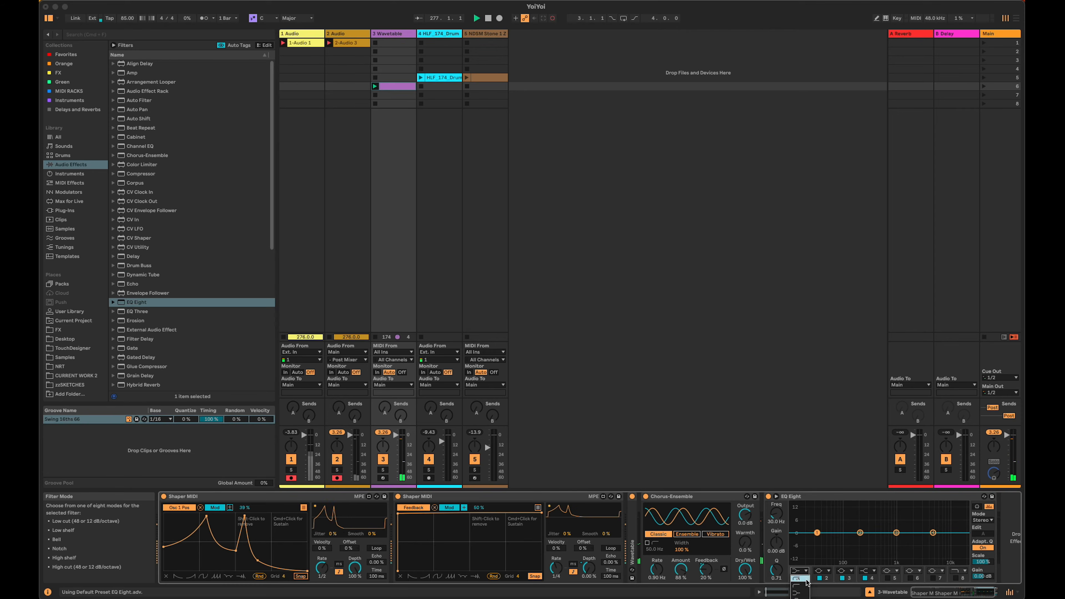
drag(817, 541, 862, 541)
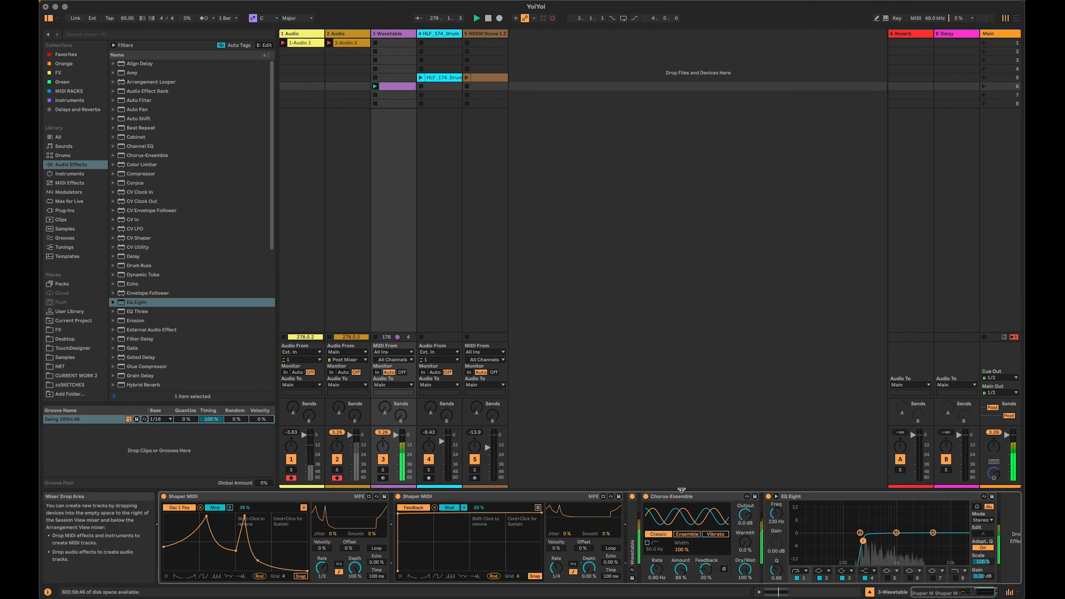
Group Chorus-Ensemble and EQ Eight into an Audio Effect Rack and create an empty parallel chain in it.
click(716, 497)
shift+click(835, 498)
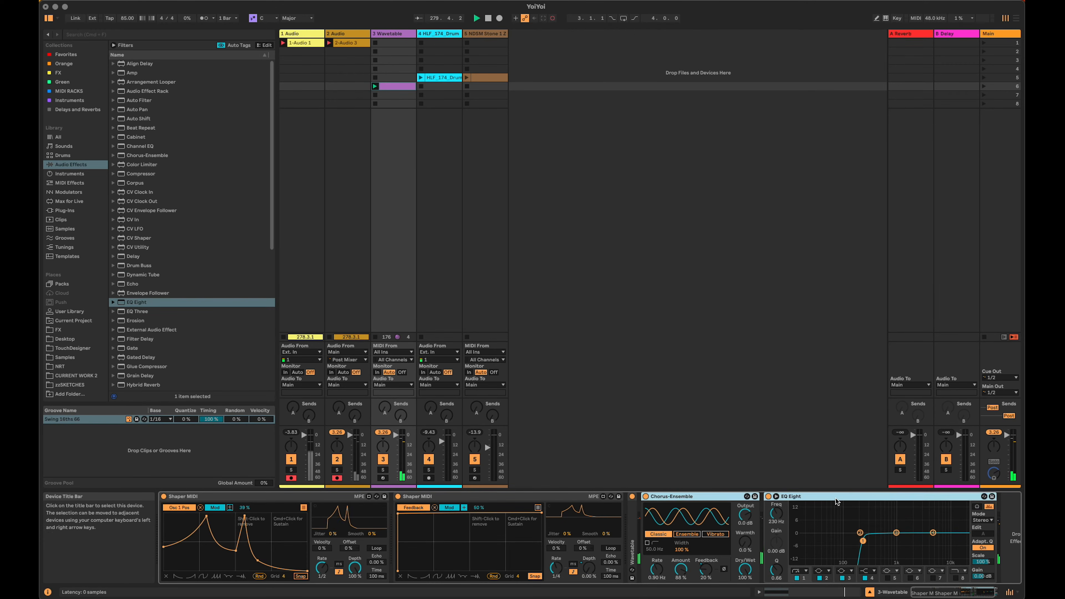
key(super+g)
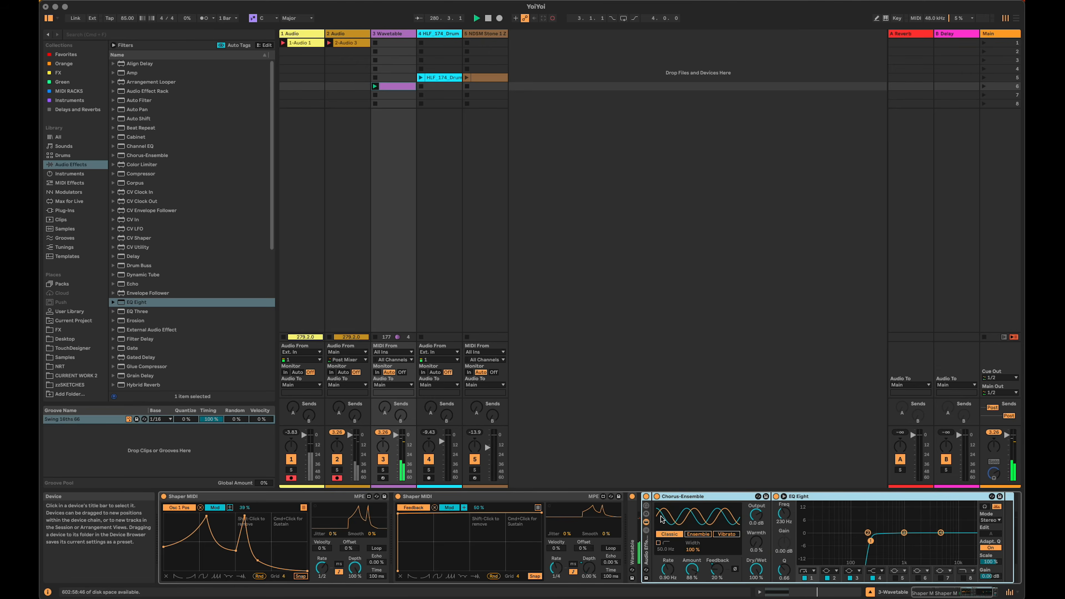
click(646, 530)
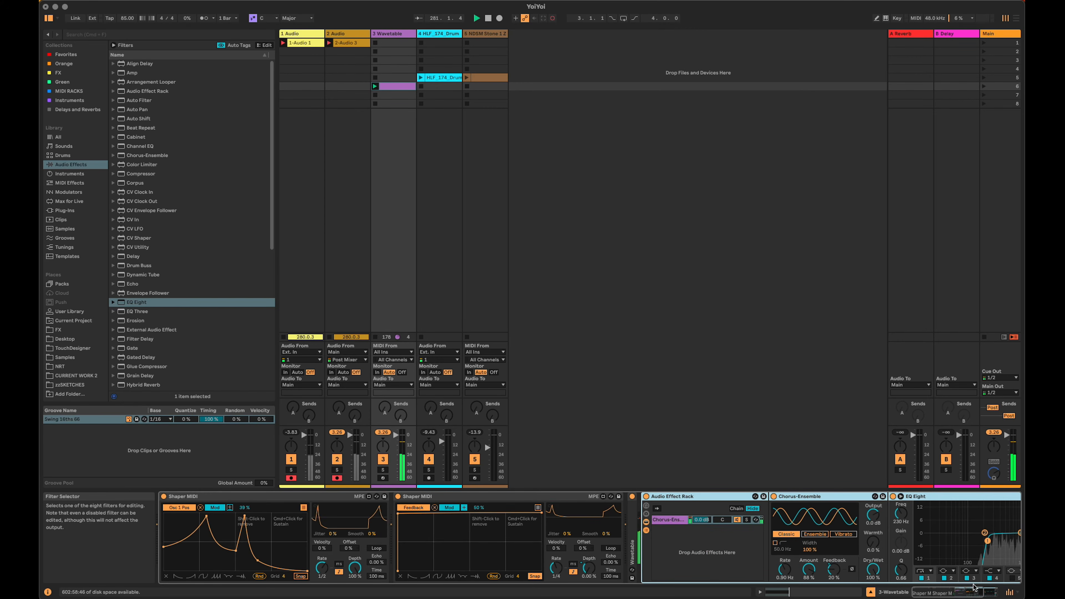
click(972, 592)
click(648, 554)
right_click(650, 553)
click(657, 556)
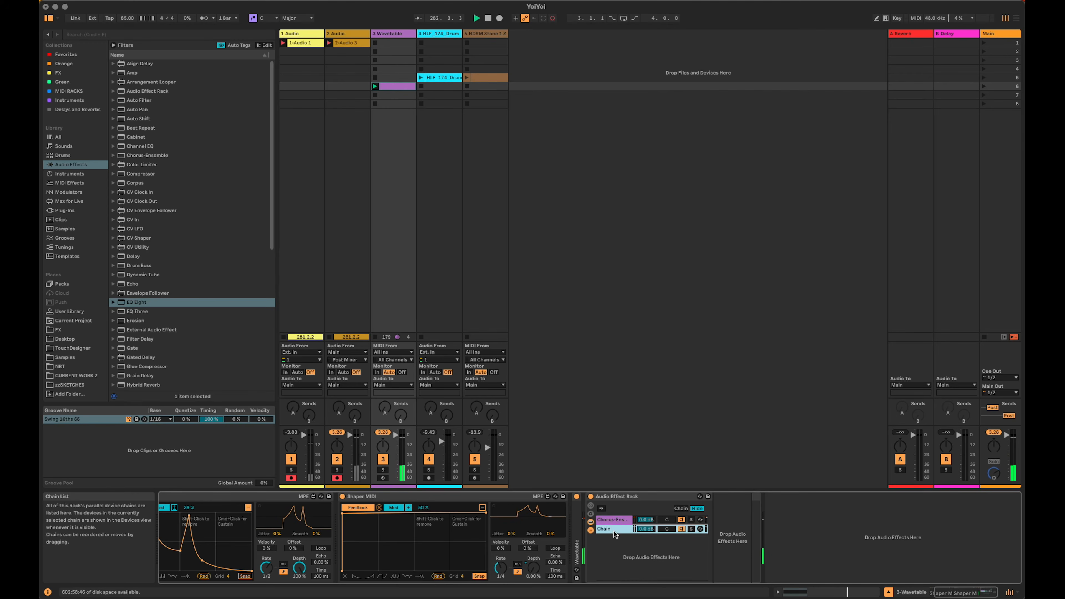
Rename the effect rack as CHRS, lower its chorus chain's volume to about -7 dB and collapse the rack.
click(619, 496)
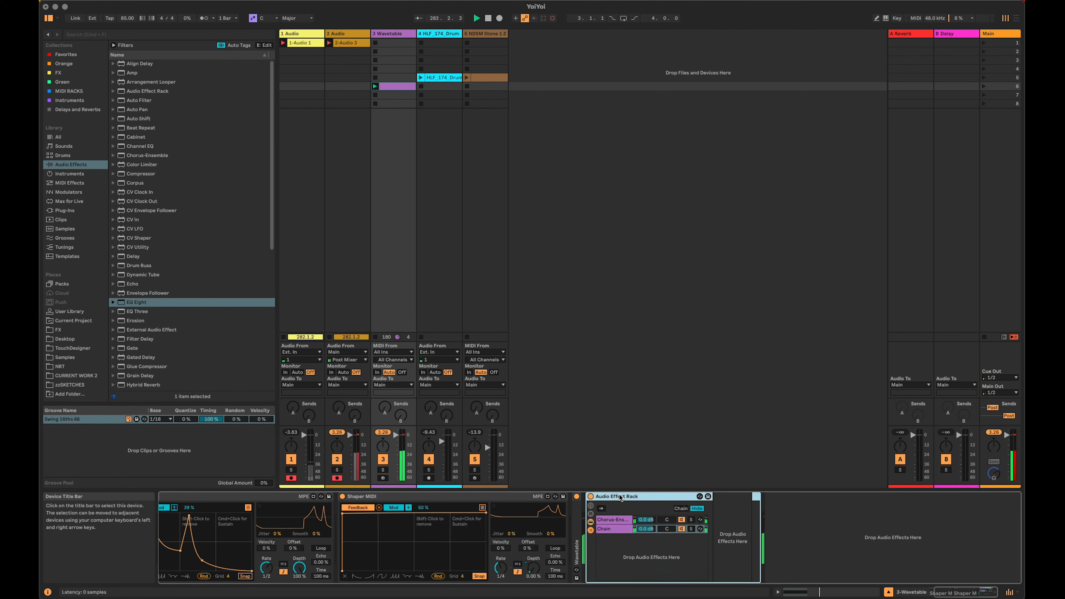
key(super+r)
text(CHRS)
key(Return)
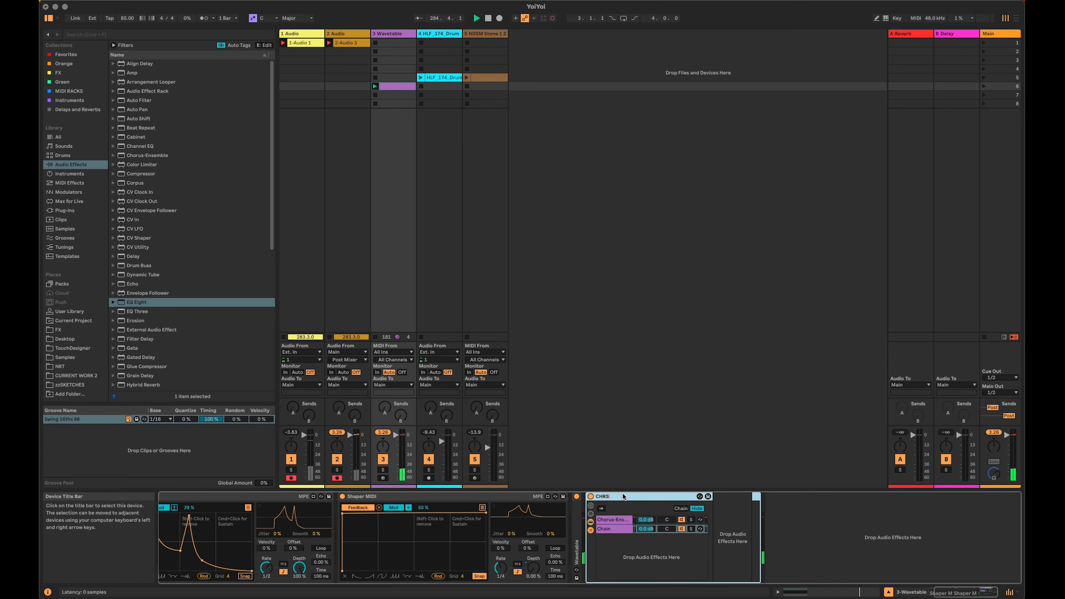
drag(645, 520, 644, 525)
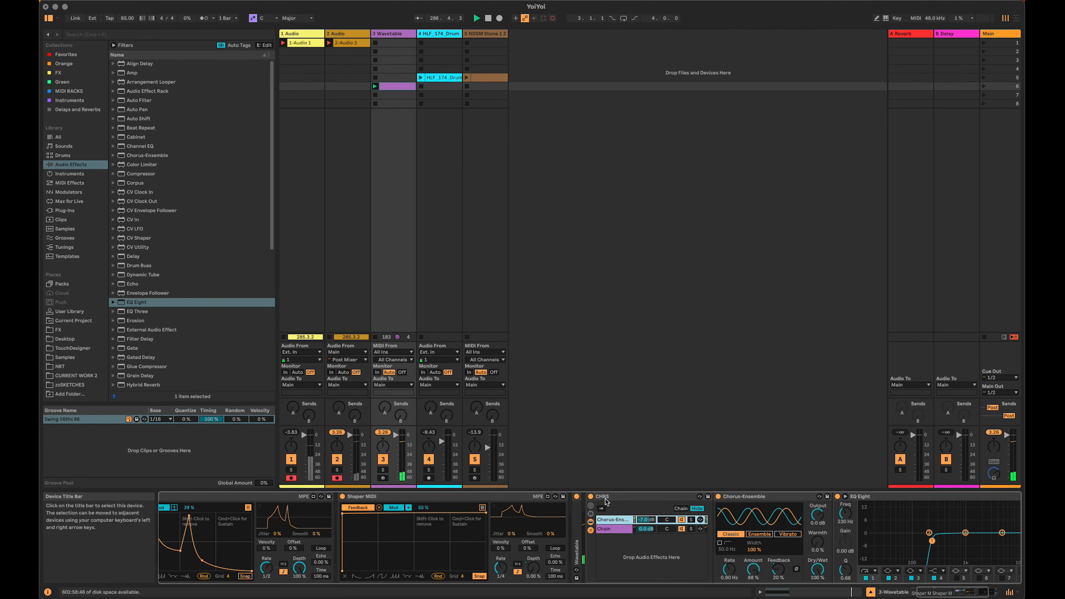
double_click(621, 494)
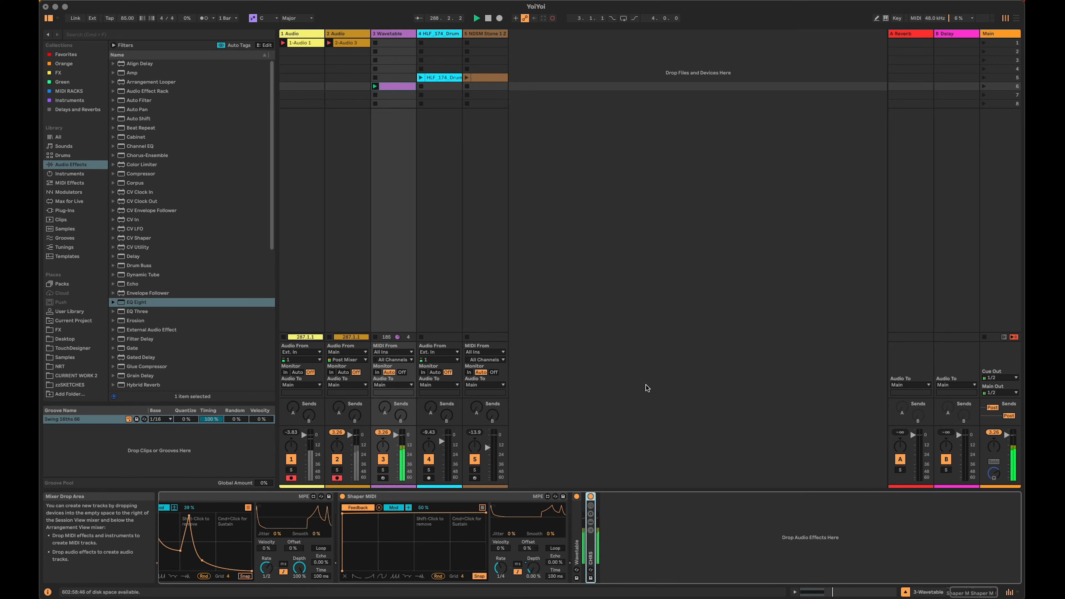
Insert Roar after the CHRS rack and set its Shaper Amount to about 7.1 %.
scroll(224, 298, down, 10)
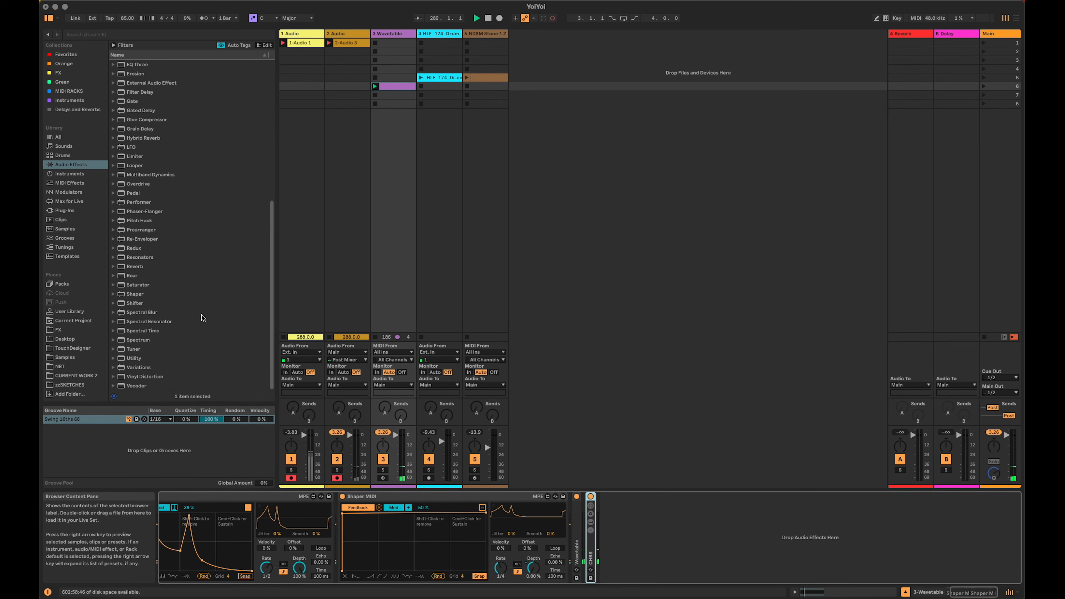
click(144, 276)
drag(180, 285, 662, 526)
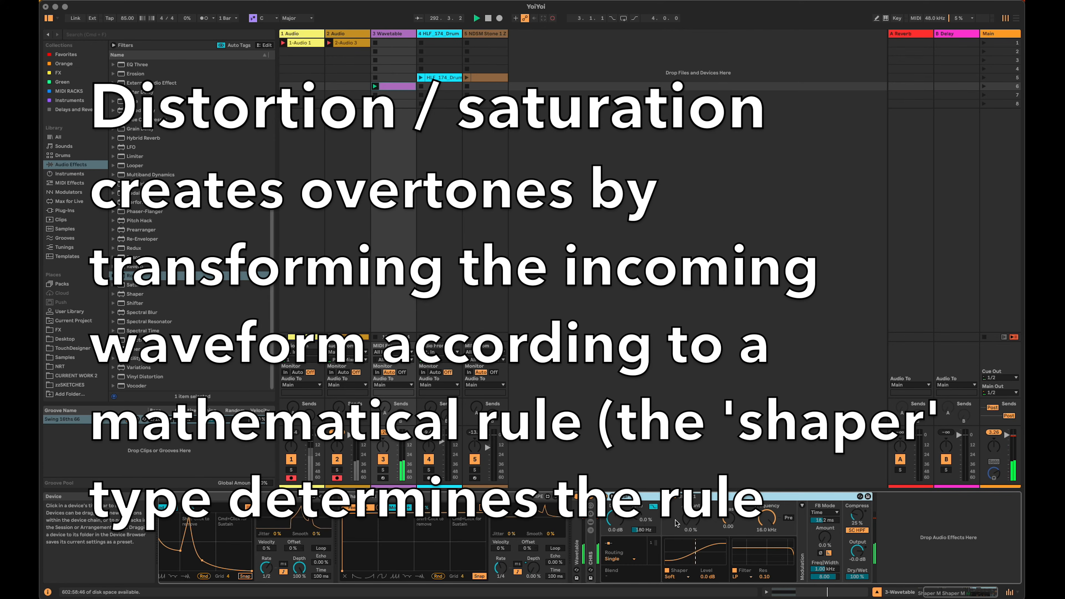
drag(691, 520, 690, 519)
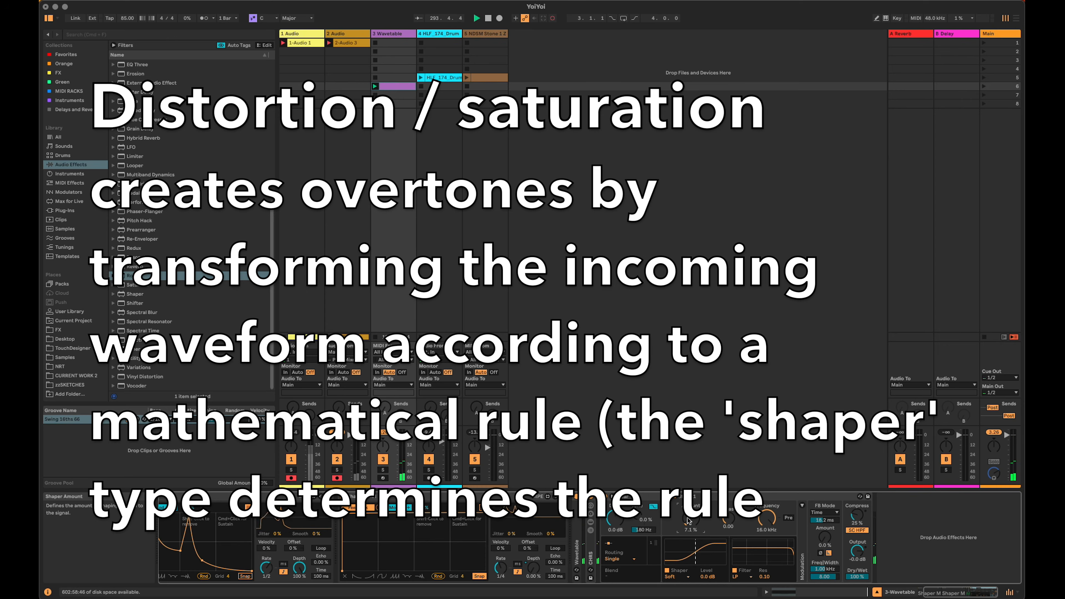
Set Roar's filter to Comb with 0.94 resonance and map its frequency to the second Shaper MIDI's second slot, adjusting the modulation amount.
click(743, 578)
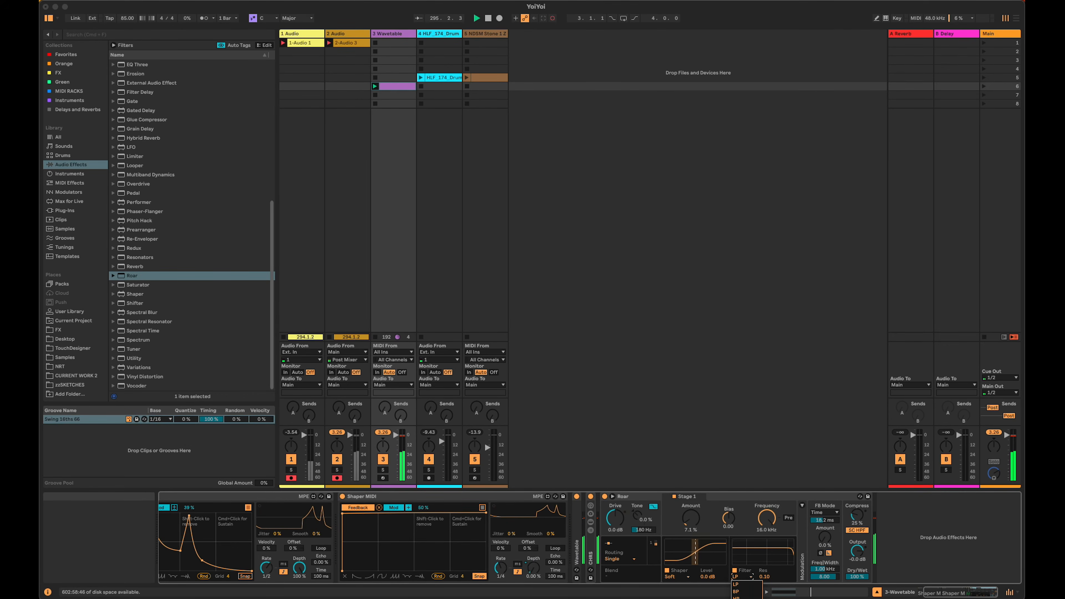
click(741, 598)
drag(764, 577, 766, 514)
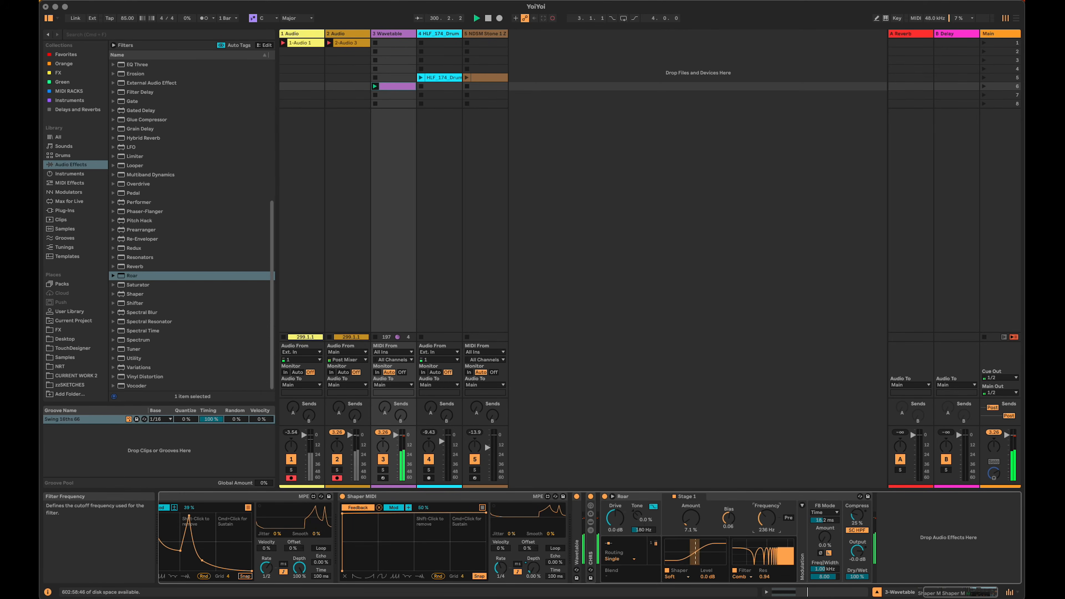
click(482, 507)
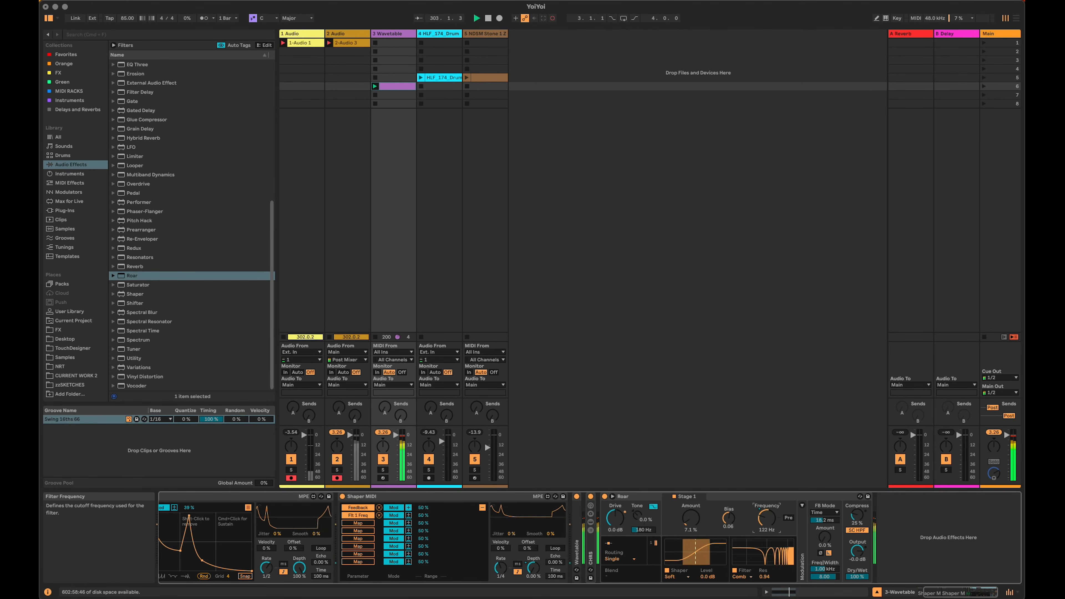
drag(423, 516, 423, 525)
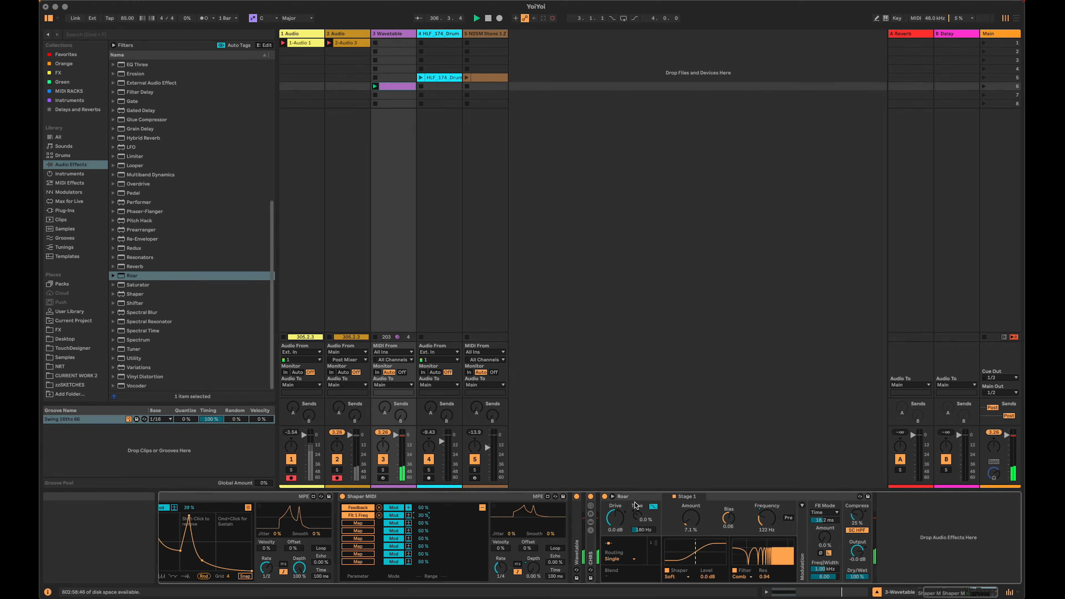
Switch Roar's routing to Serial and set the Stage 2 filter to Comb at about 211 Hz.
click(619, 559)
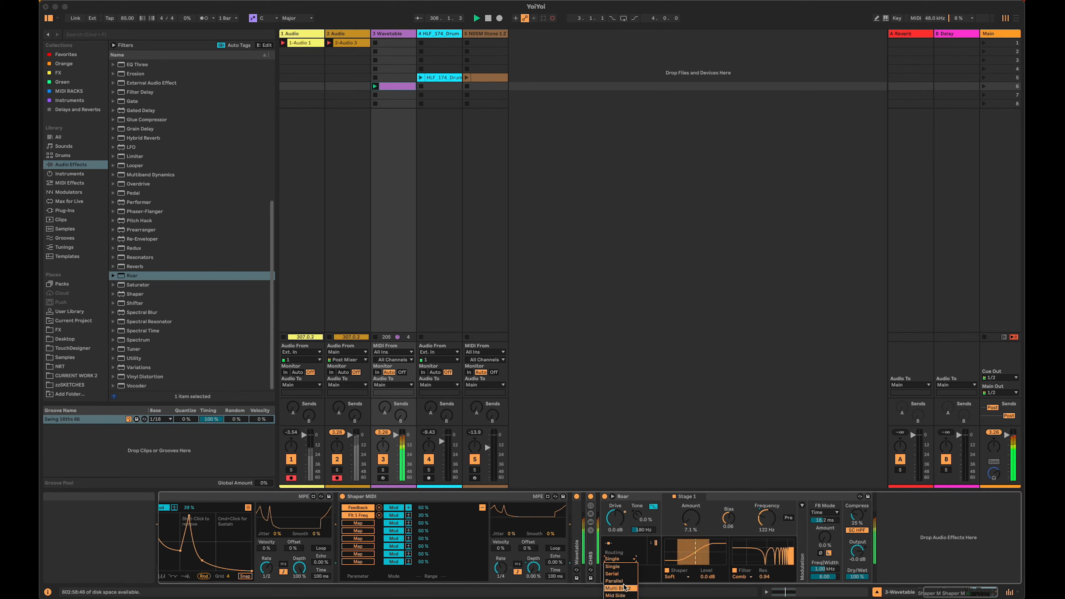
click(625, 575)
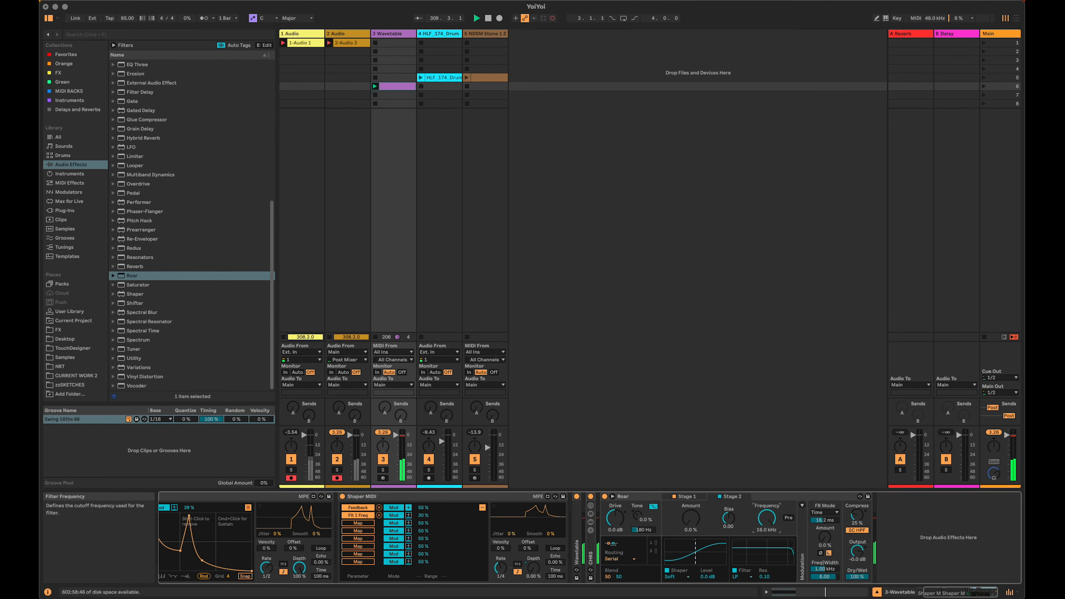
click(742, 576)
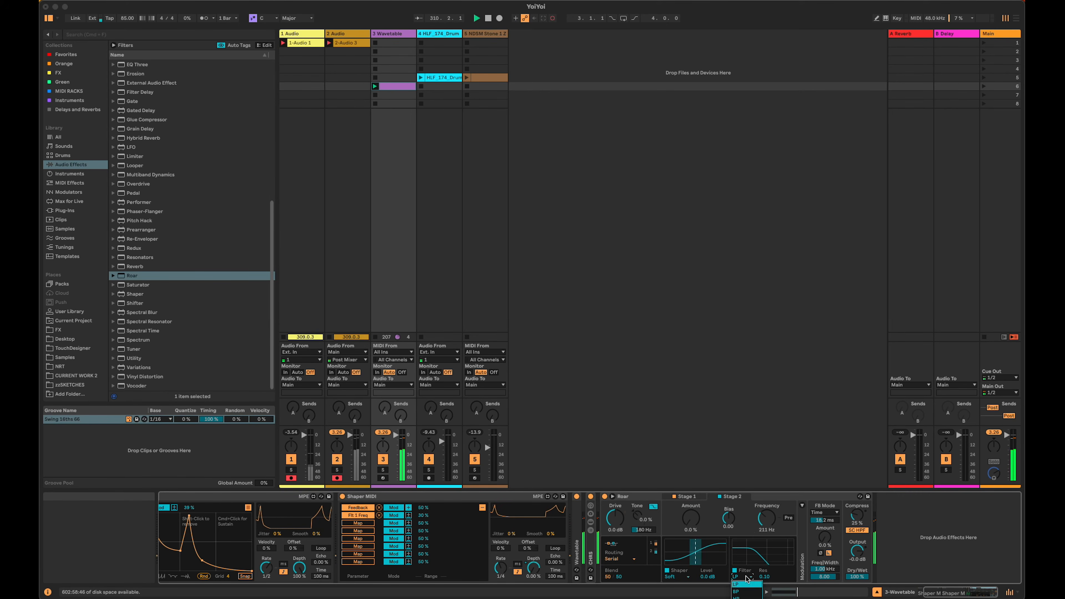
click(741, 598)
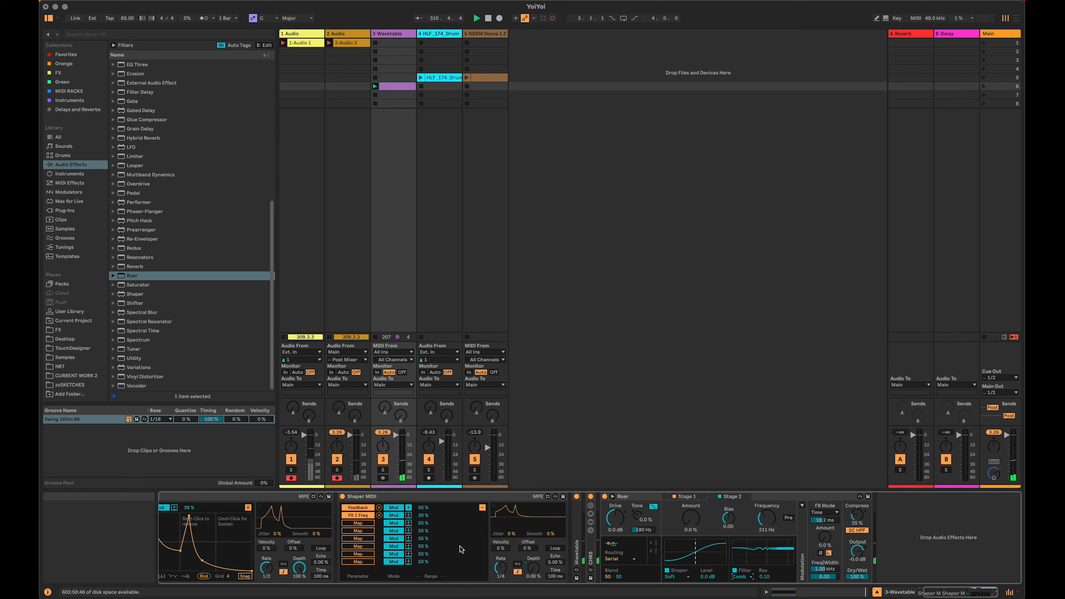
Map Roar's Stage 2 filter frequency to the second Shaper MIDI's third slot, with resonance 1.00 and frequency about 223 Hz.
click(358, 523)
click(763, 519)
click(764, 576)
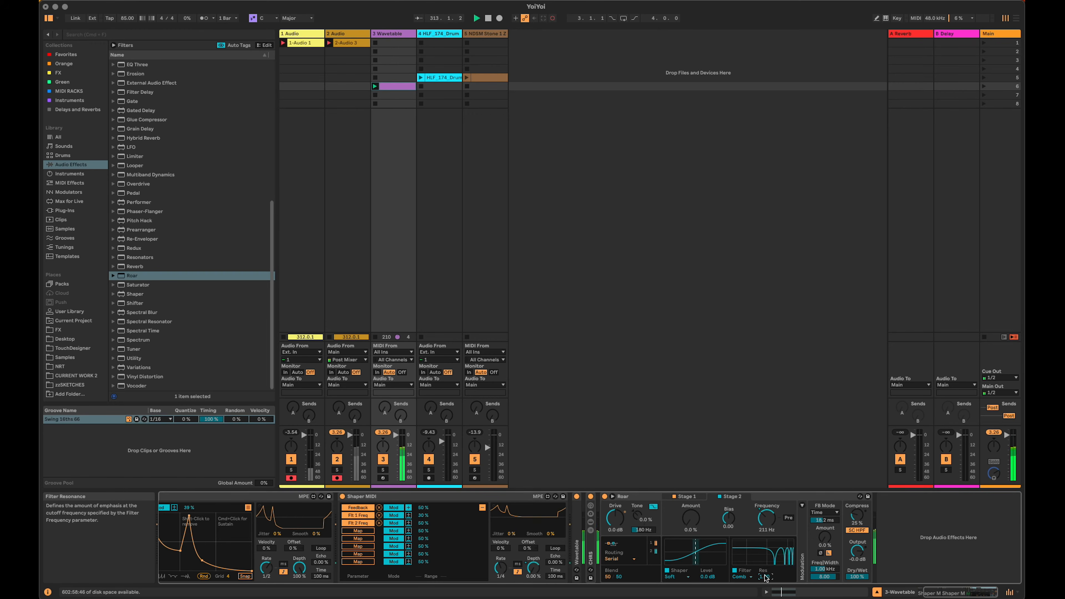
drag(766, 519, 767, 508)
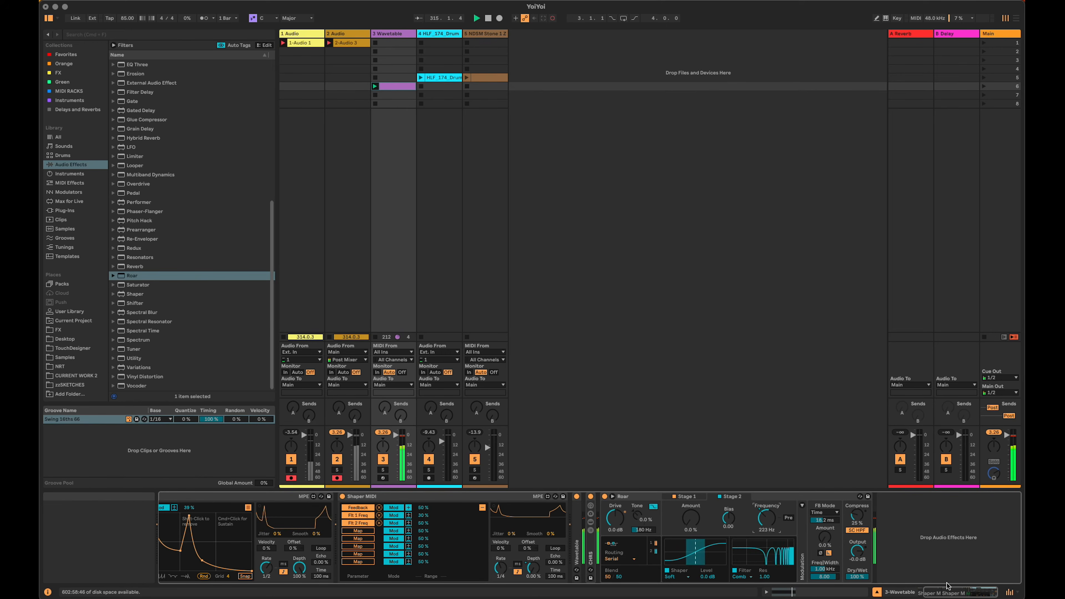
Collapse Roar and insert another EQ Eight after it.
click(930, 589)
double_click(695, 496)
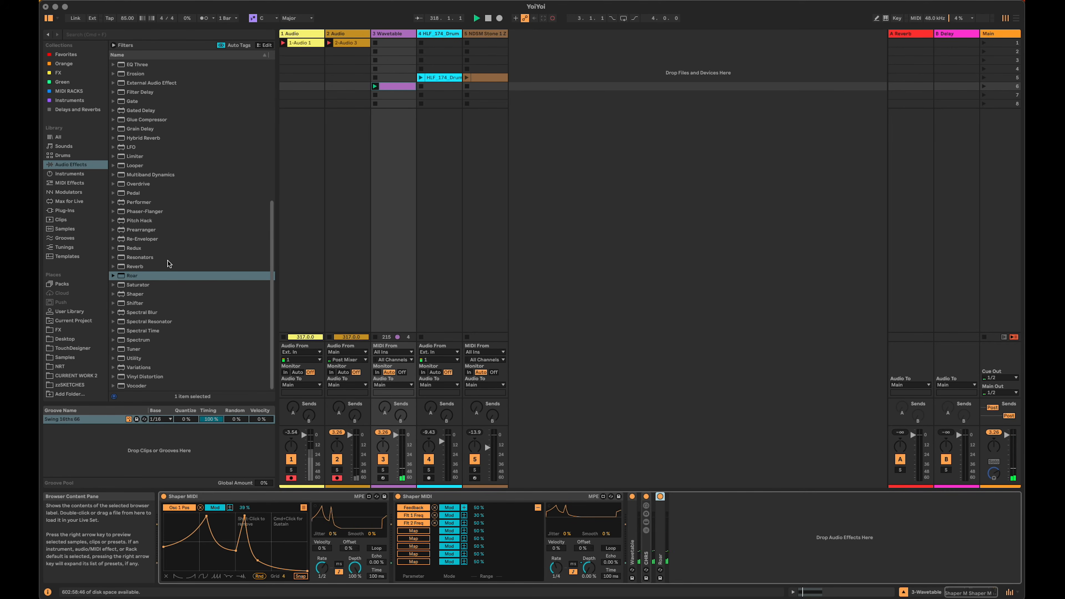
scroll(158, 157, up, 2)
drag(131, 74, 715, 530)
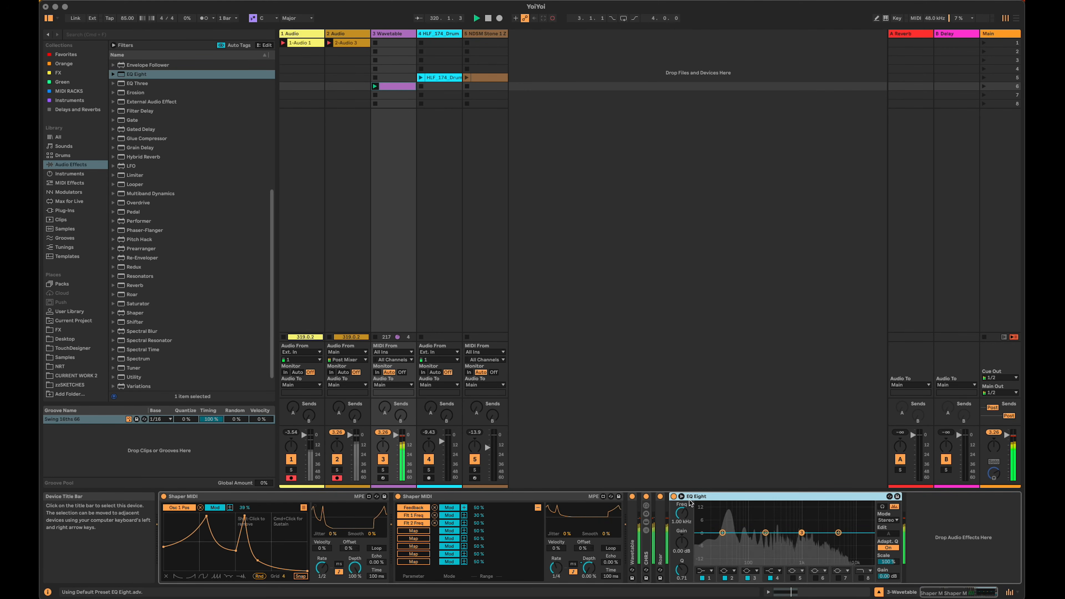
Group the new EQ Eight into an Audio Effect Rack and duplicate its chain.
key(super+g)
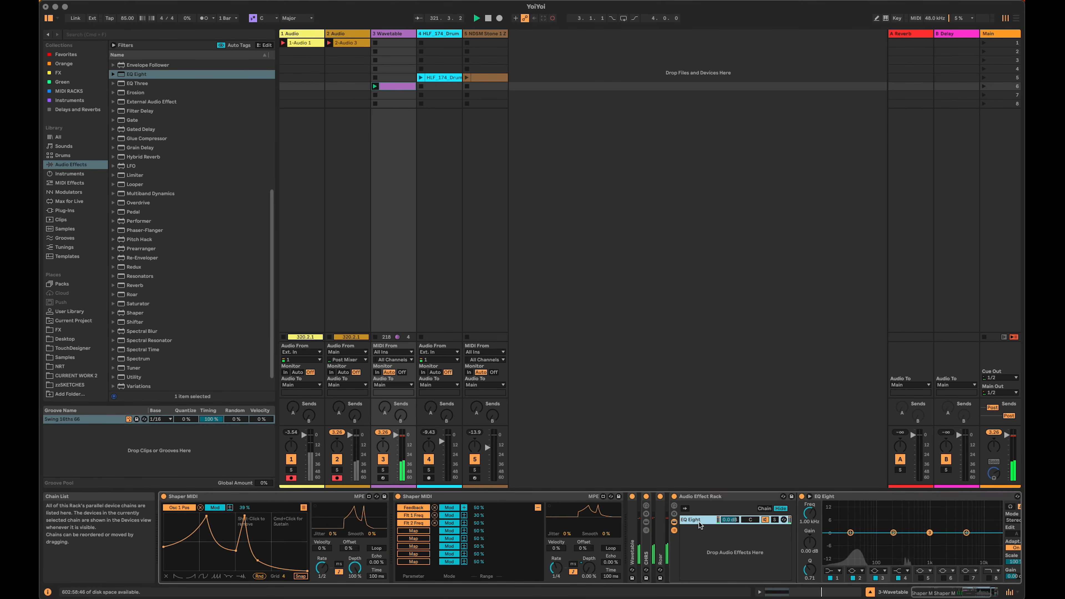
click(983, 595)
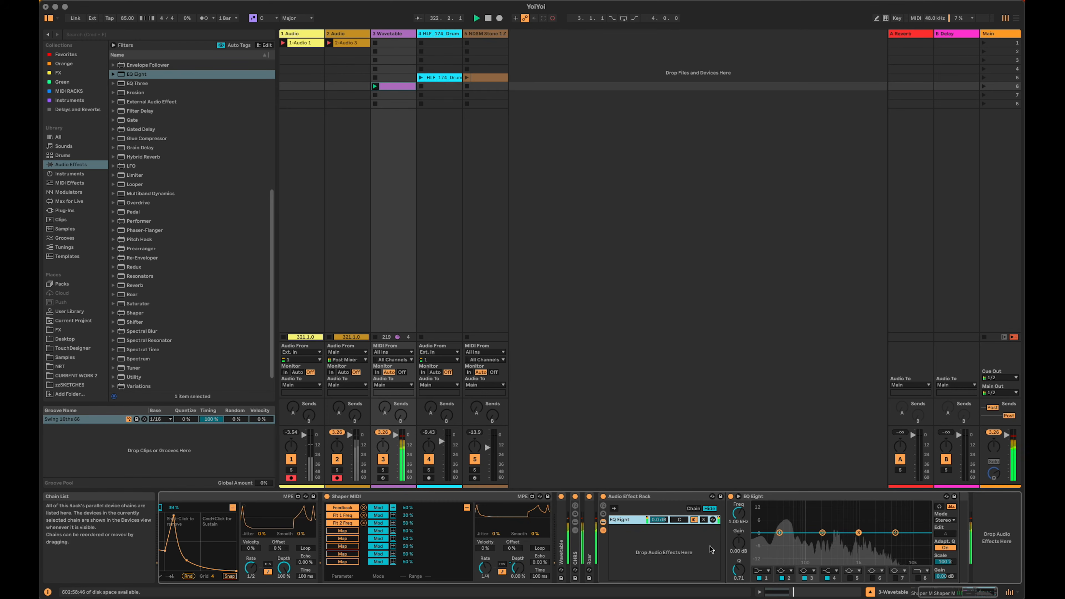
key(super+d)
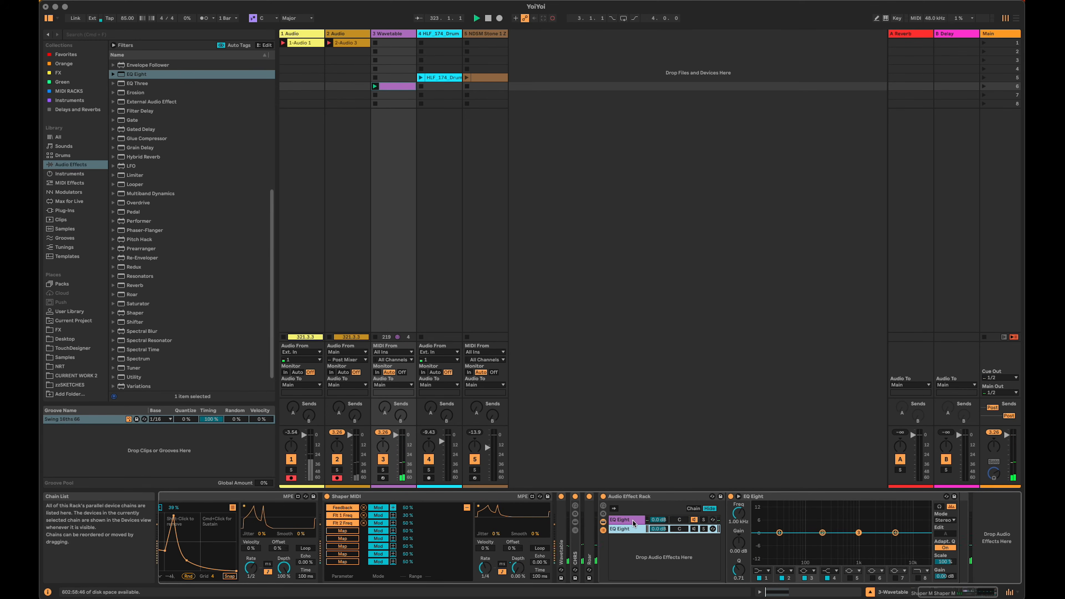
Mute the rack's second chain and make band 1 of the first chain's EQ Eight a low cut at about 118 Hz.
click(694, 530)
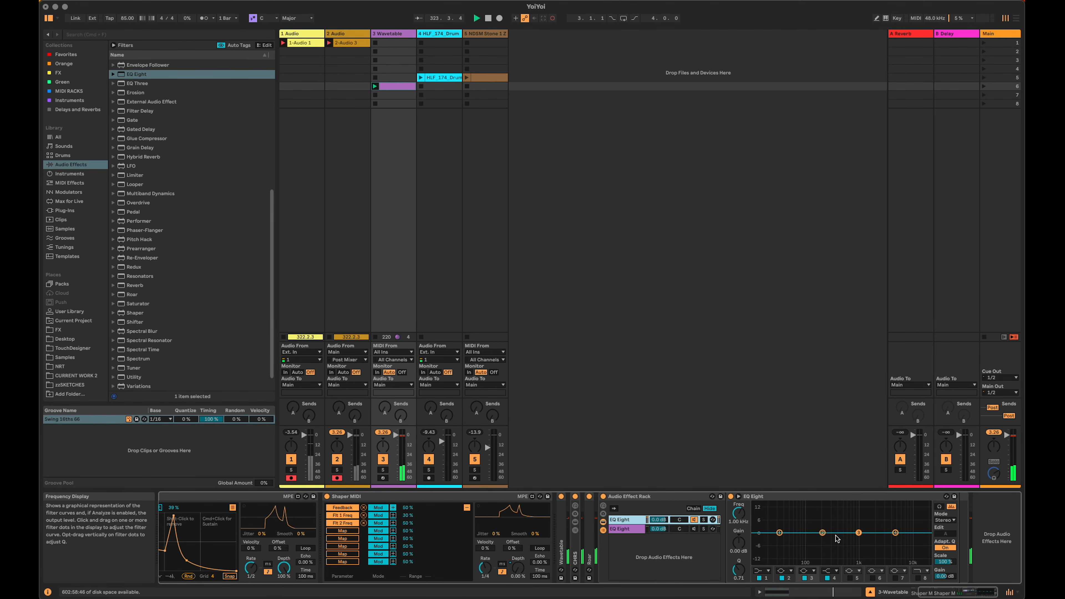
click(766, 571)
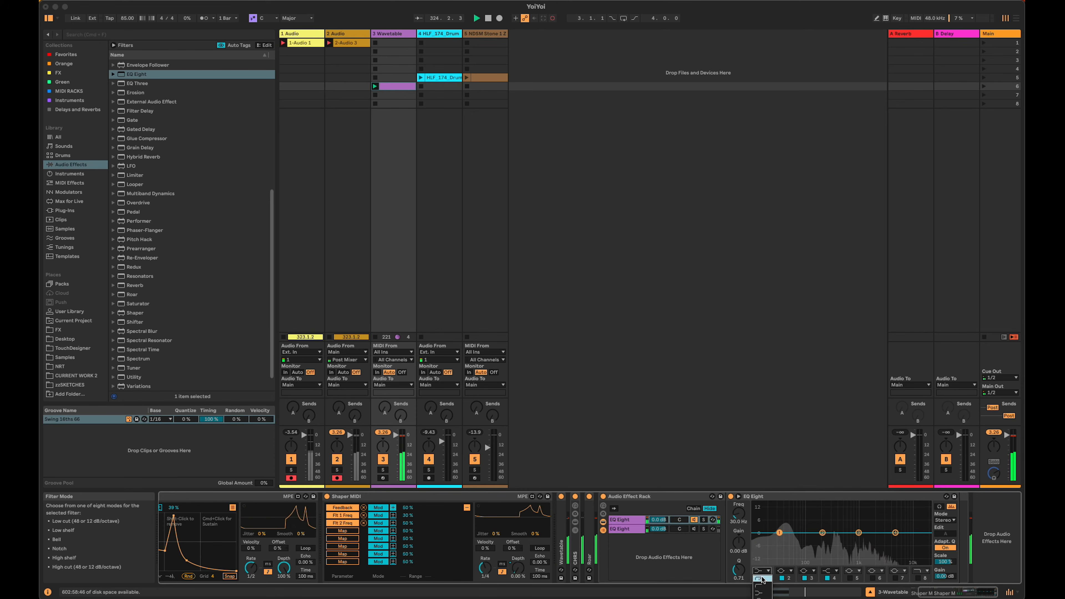
click(763, 579)
drag(799, 539, 855, 529)
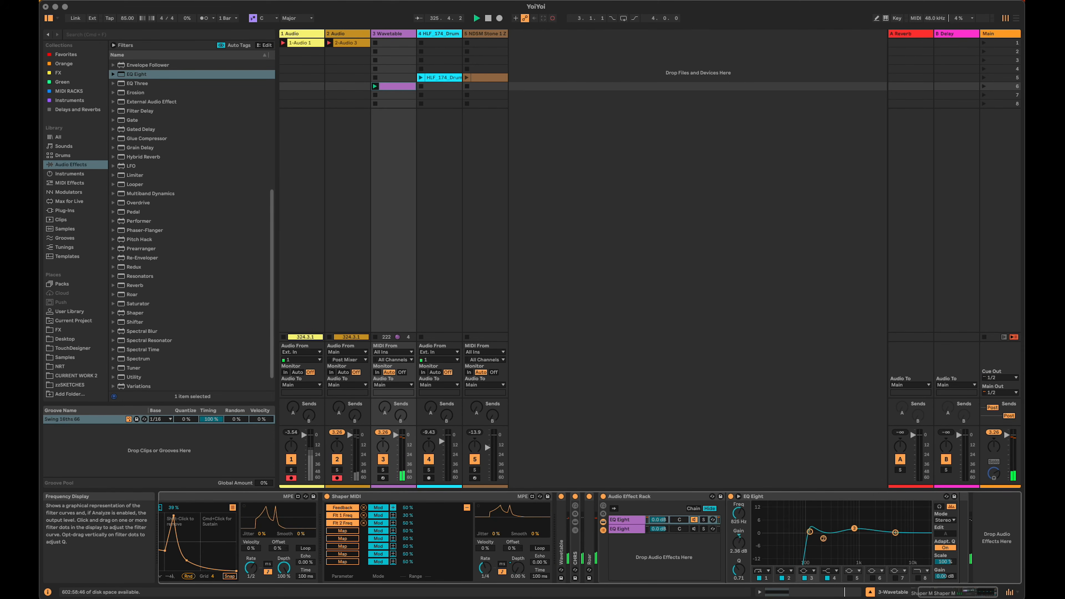
Boost band 3 about 6.8 dB near 700 Hz with Q 1.72, and cut band 2 about 9.8 dB near 303 Hz.
drag(739, 570, 739, 554)
click(823, 538)
drag(824, 539, 833, 557)
click(895, 532)
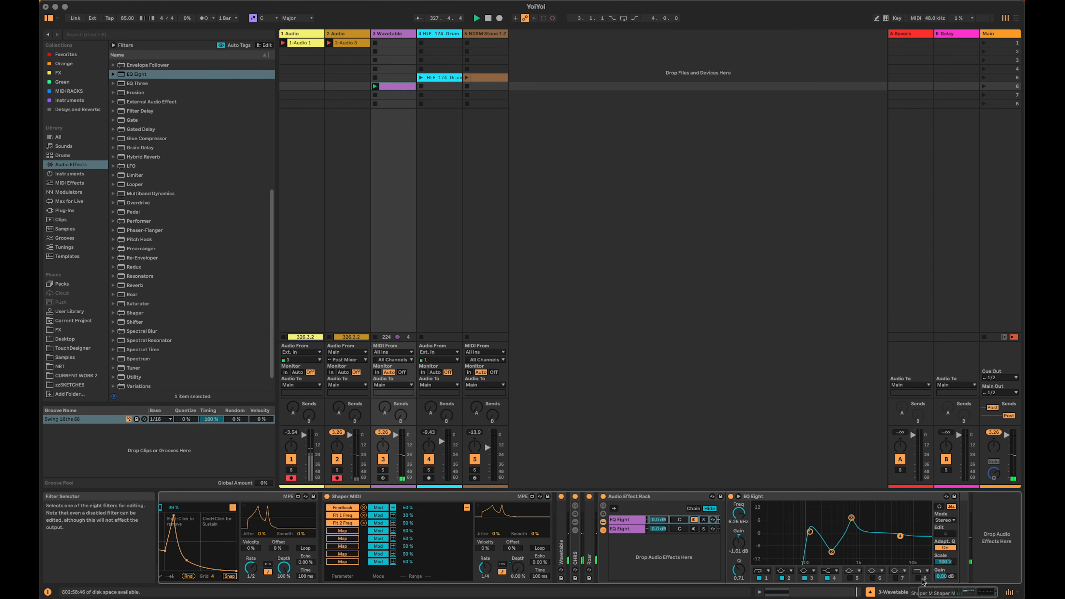
Change band 4 of the first chain's EQ Eight to a high cut at about 4.26 kHz with Q 1.21.
click(827, 570)
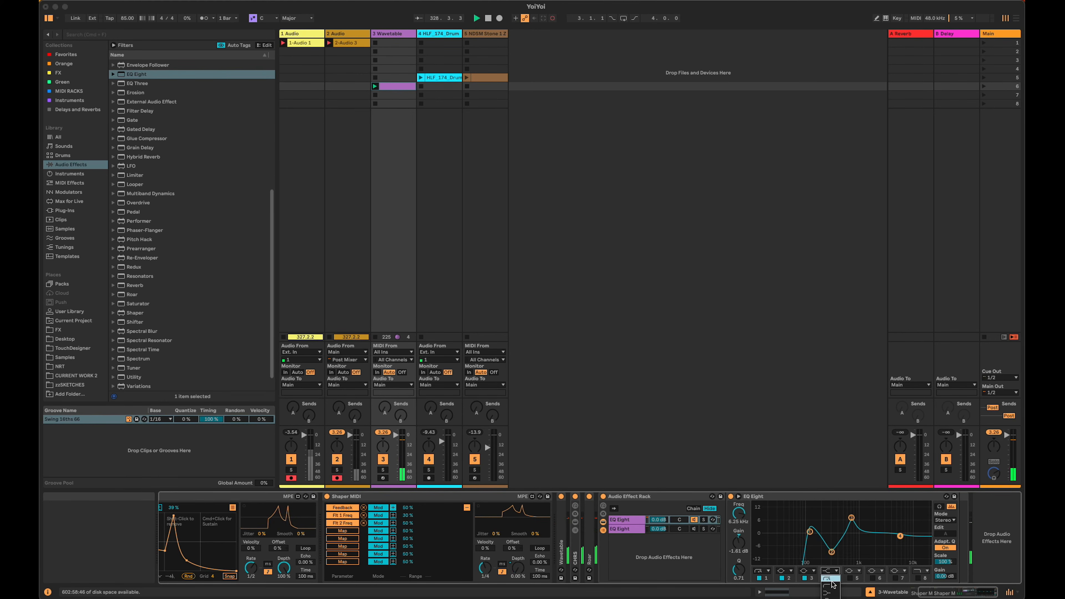
click(830, 598)
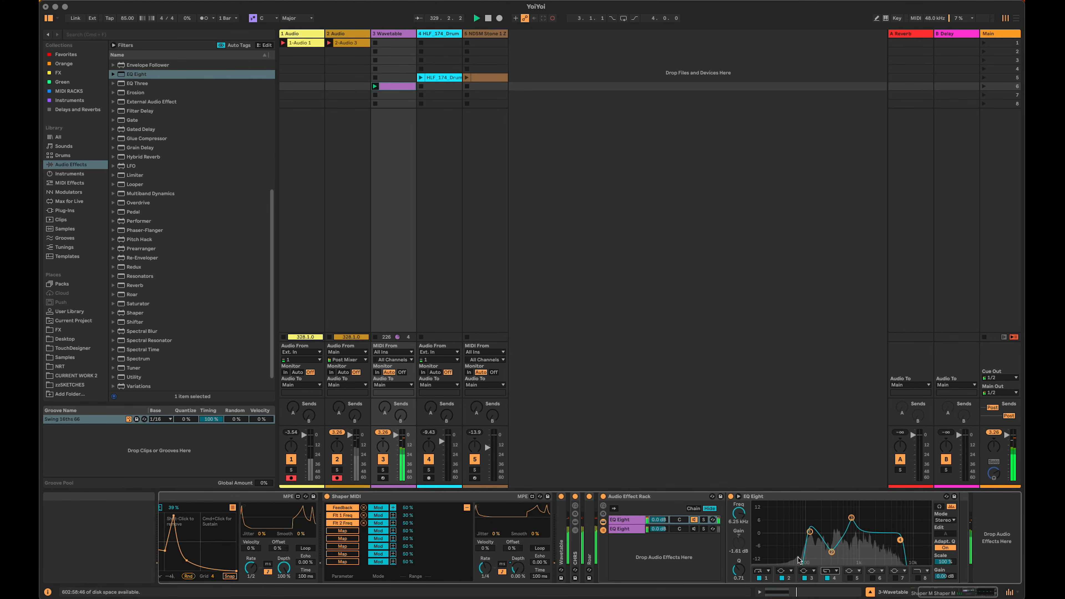
drag(739, 569, 738, 550)
mouse_move(898, 529)
mouse_down()
mouse_move(851, 519)
mouse_move(891, 535)
mouse_up()
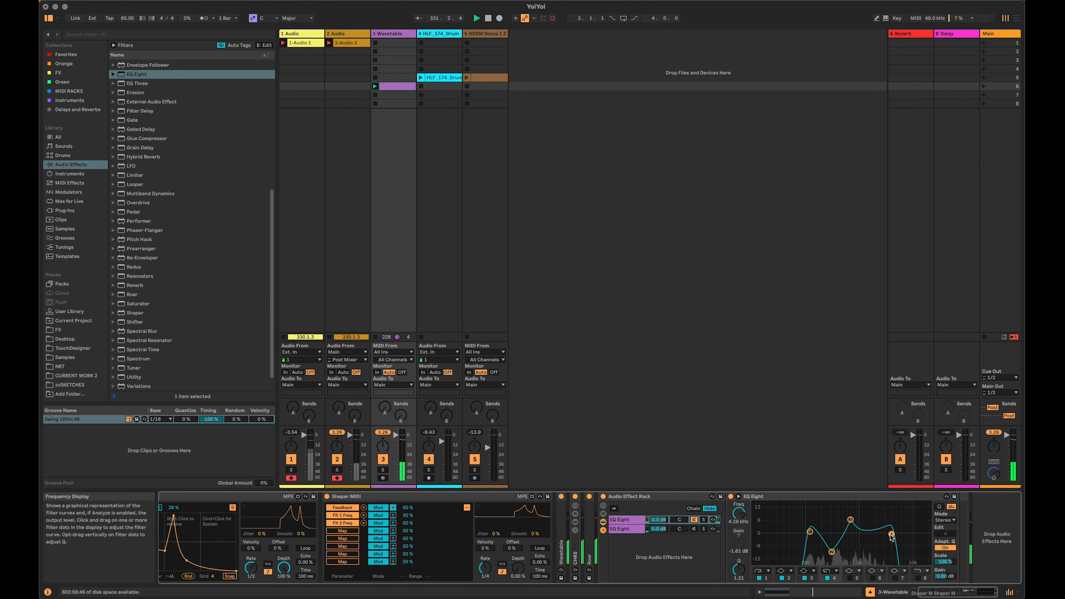
click(810, 532)
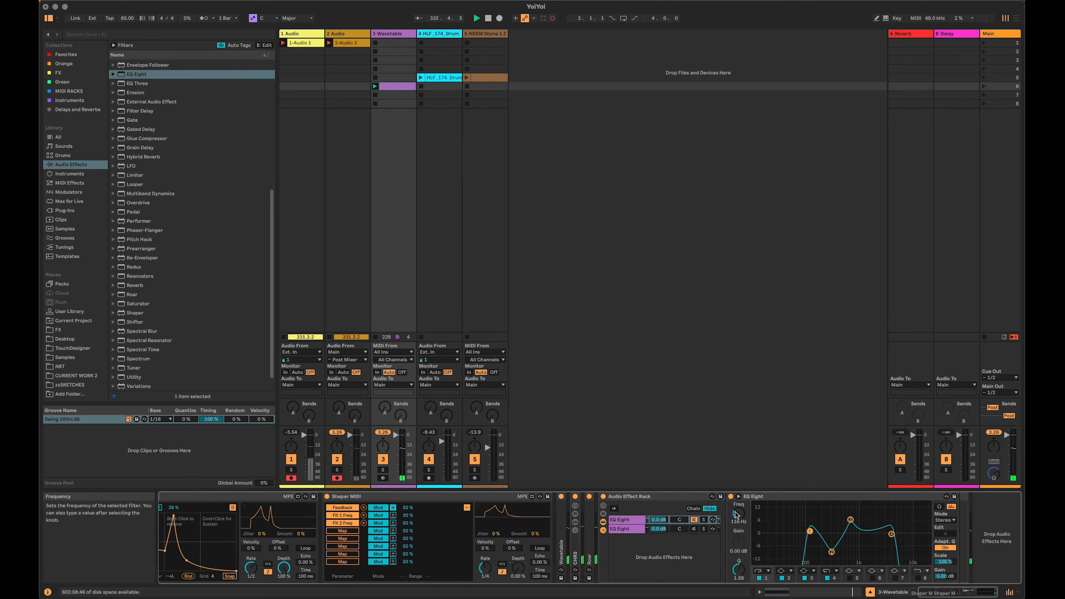
right_click(735, 514)
click(788, 368)
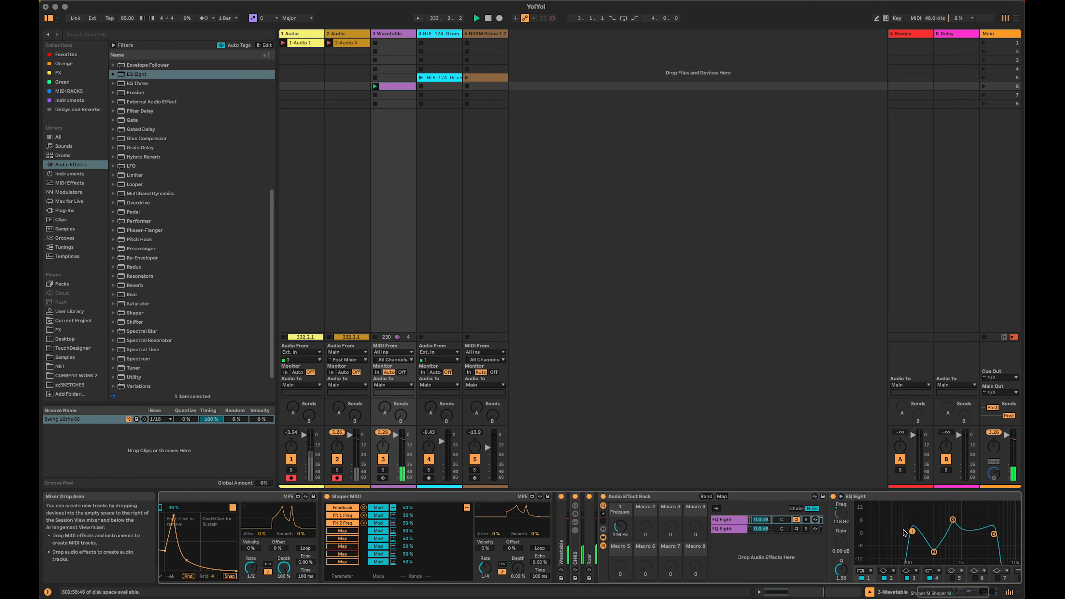
click(934, 552)
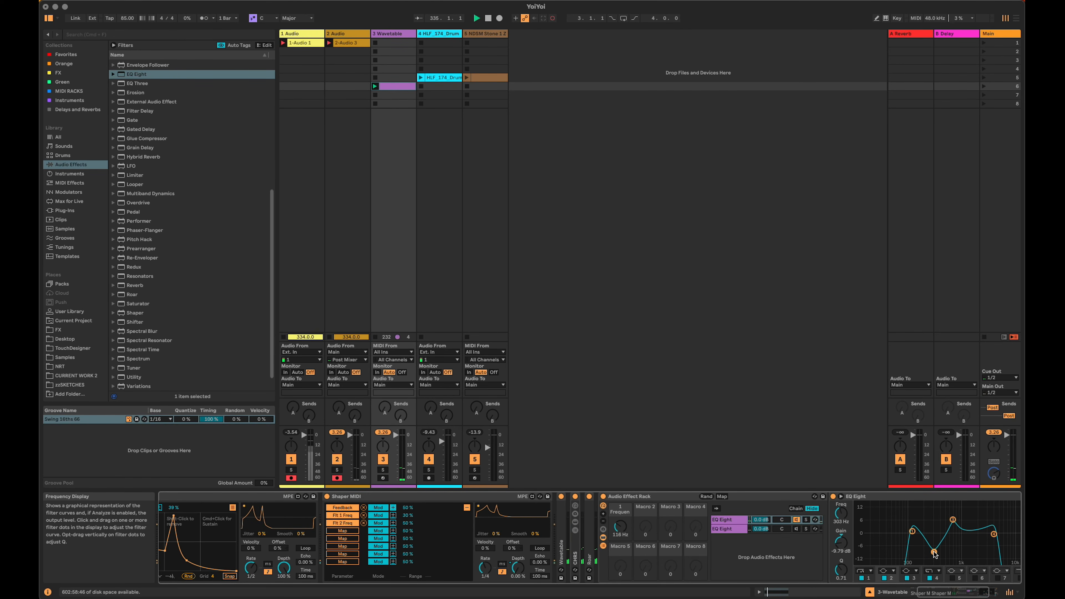
key(super+z)
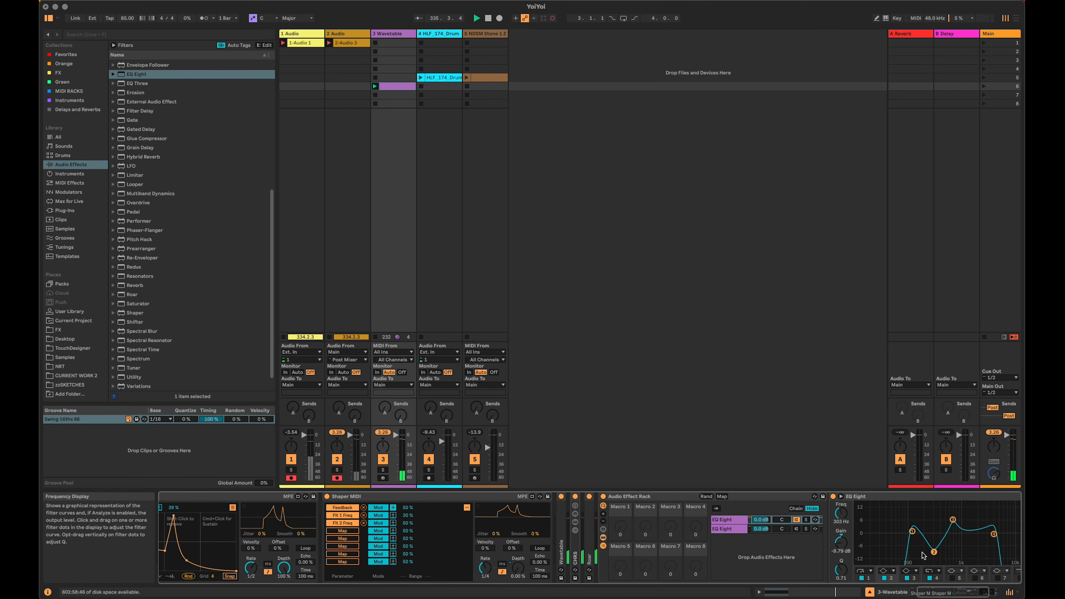
Map the first chain's EQ Eight band 2 frequency to the second Shaper MIDI's fourth slot.
drag(951, 592, 958, 591)
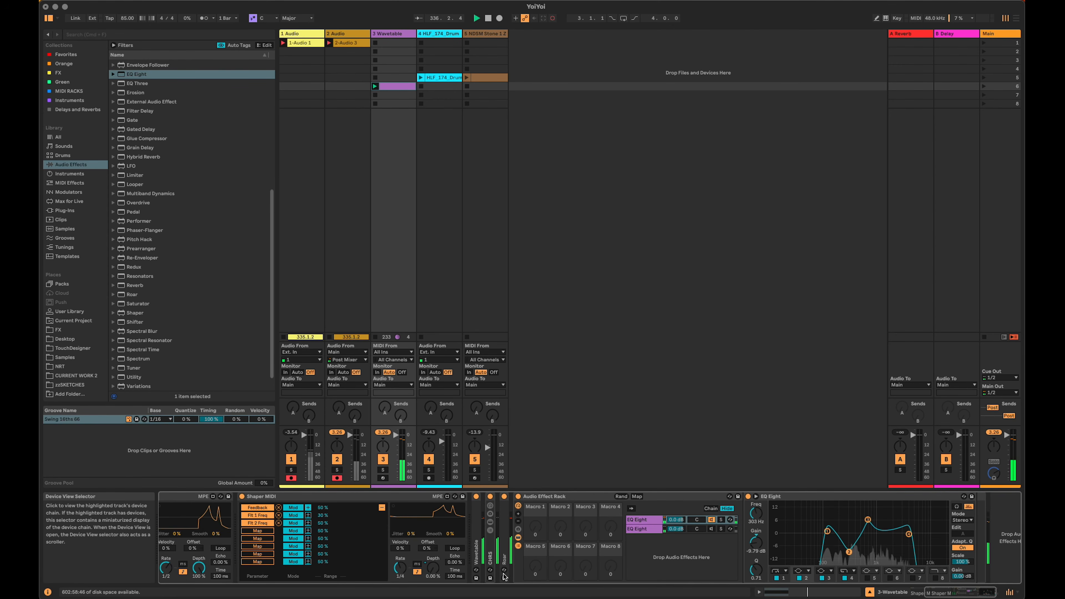
click(258, 531)
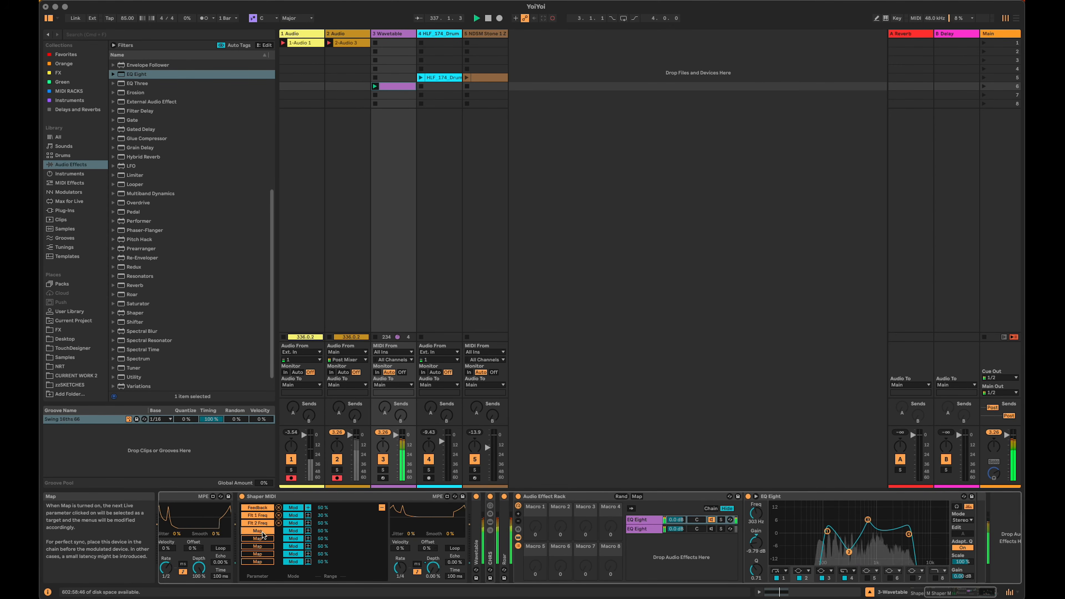
click(756, 516)
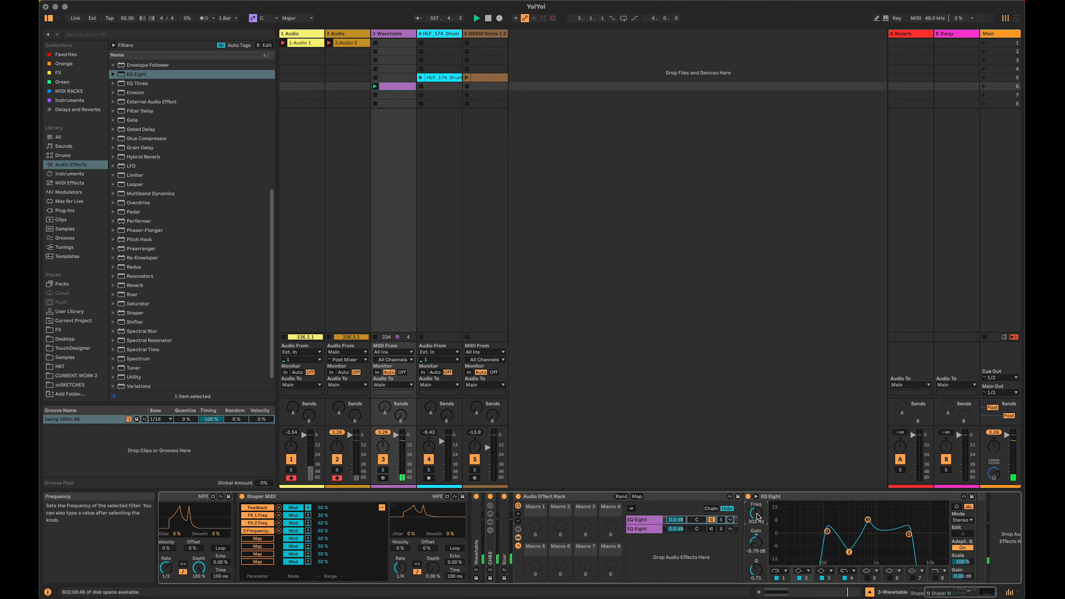
Map the EQ's band 1 frequency to the second Shaper MIDI's fifth slot and set its modulation amount to 12%.
click(826, 531)
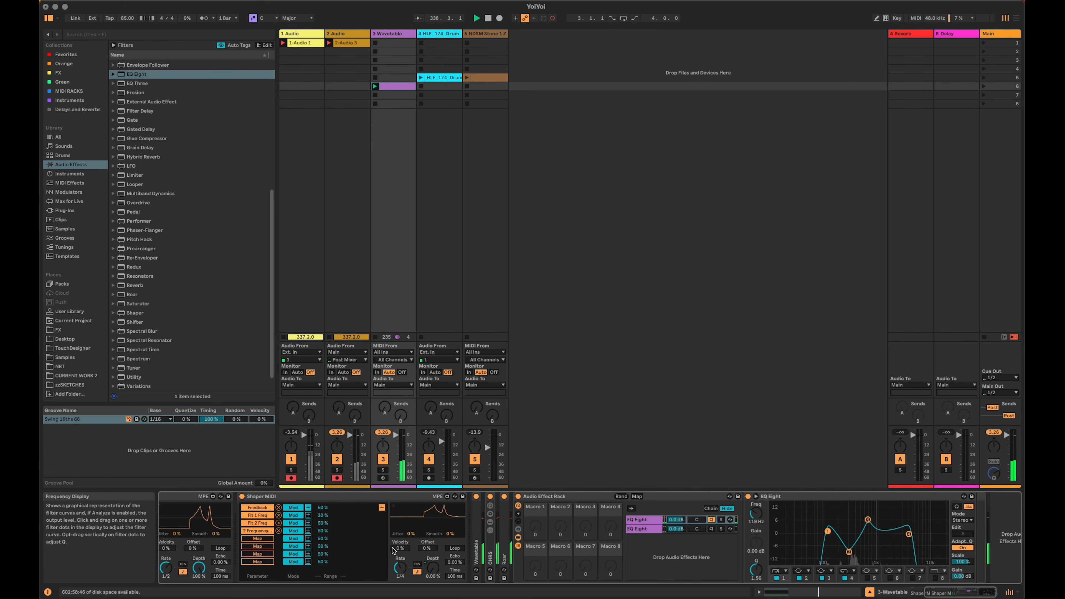
click(271, 538)
click(756, 516)
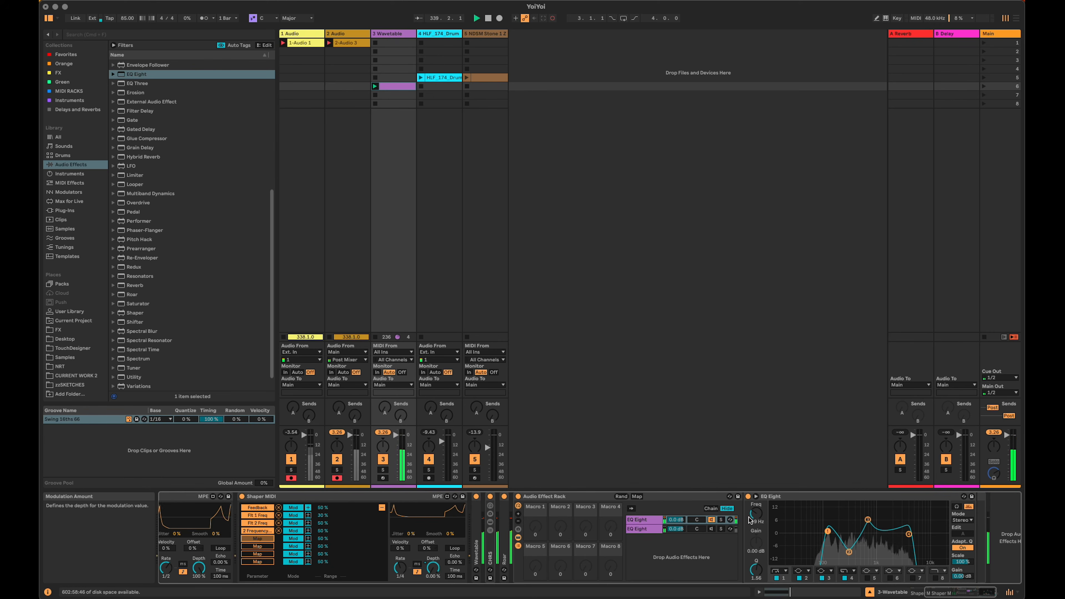
click(253, 546)
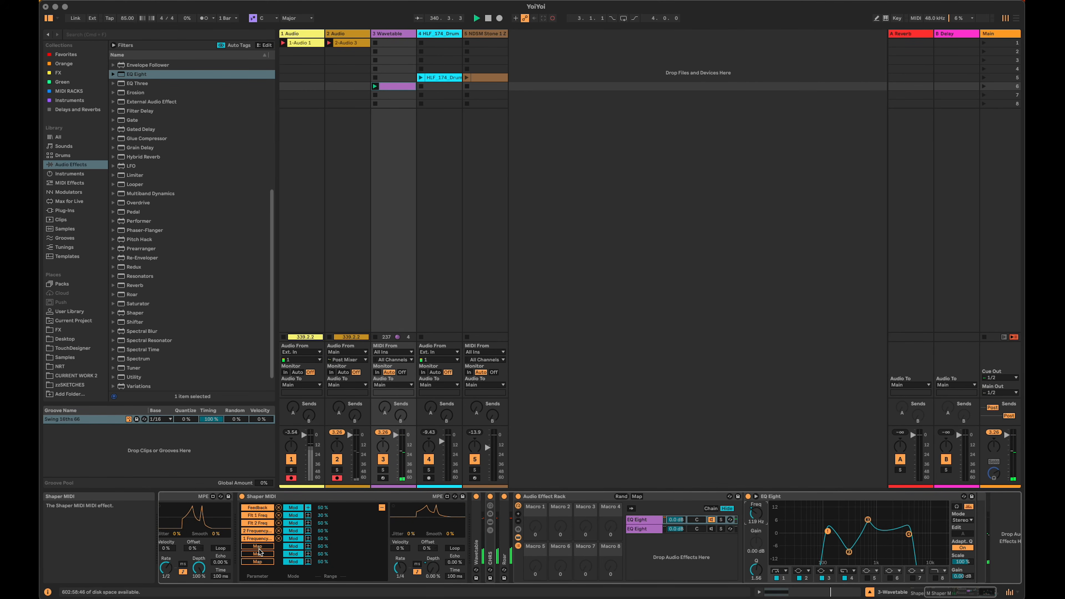
drag(323, 539, 323, 552)
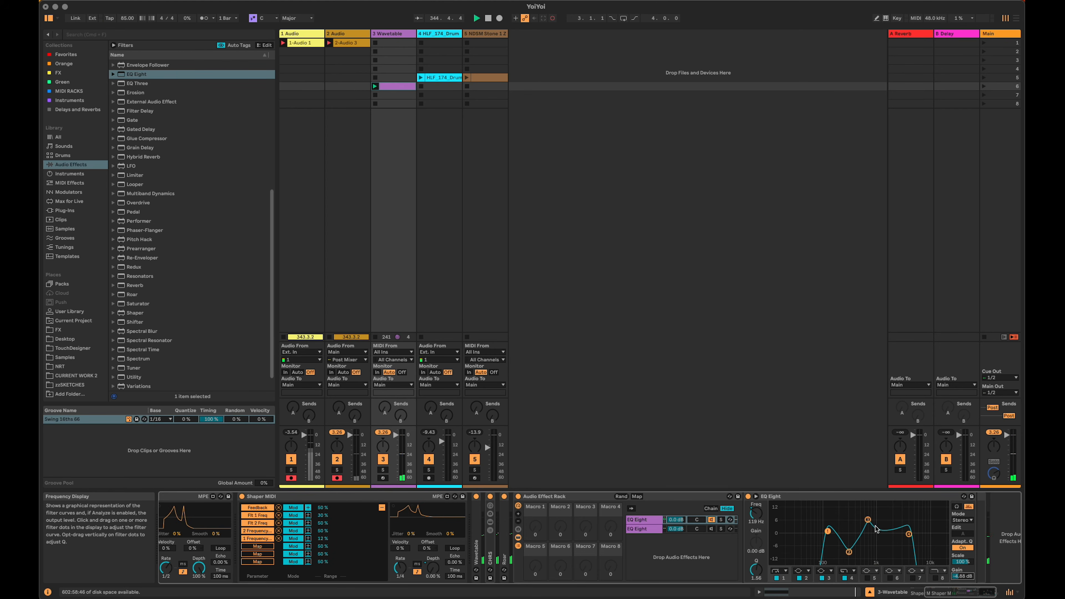
Map the EQ's band 3 frequency to the second Shaper MIDI's sixth slot.
click(868, 520)
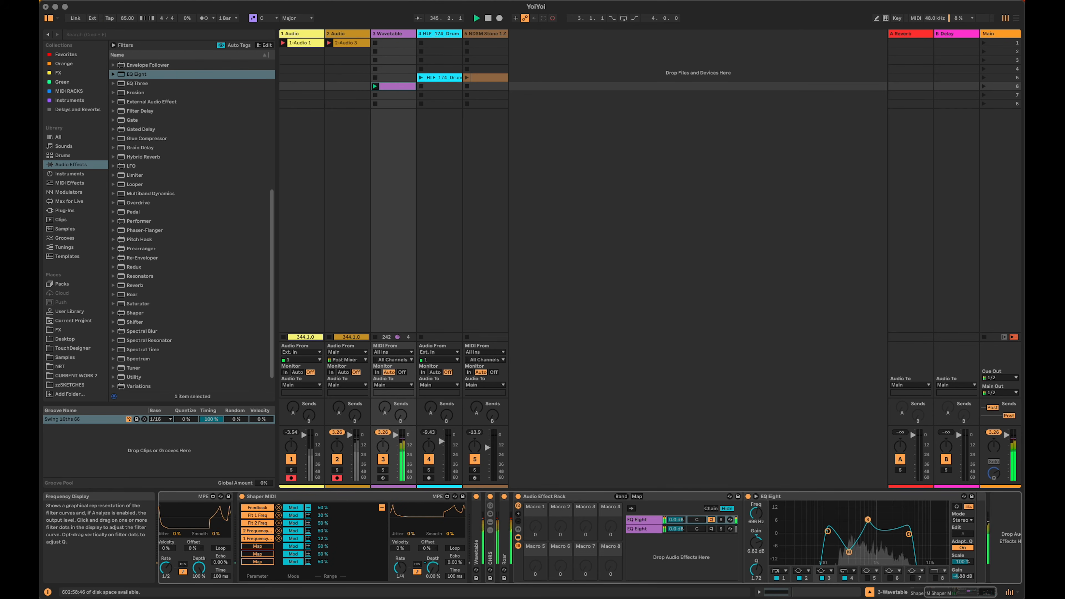
click(250, 546)
click(868, 520)
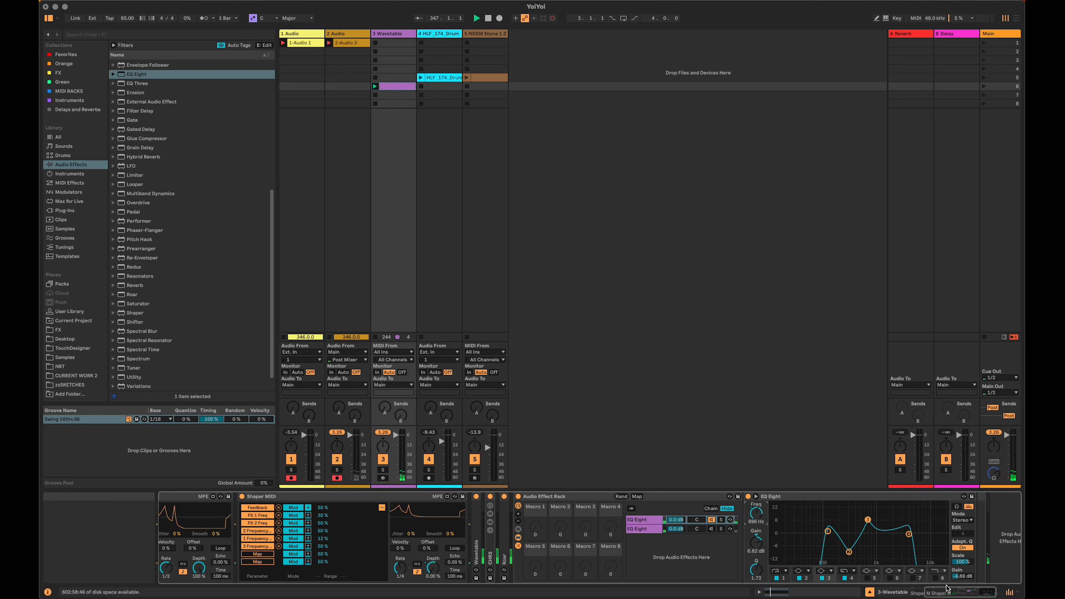
Unmute the rack's second chain and cut band 3 of its EQ Eight about 11 dB near 500 Hz with Q 0.54.
scroll(662, 560, right, 2)
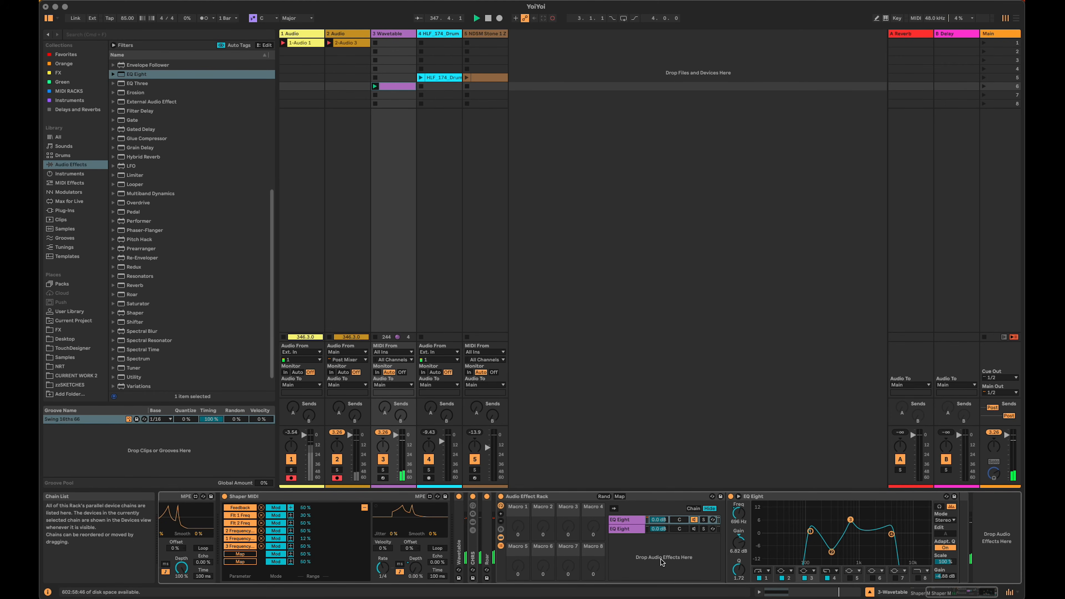
click(629, 531)
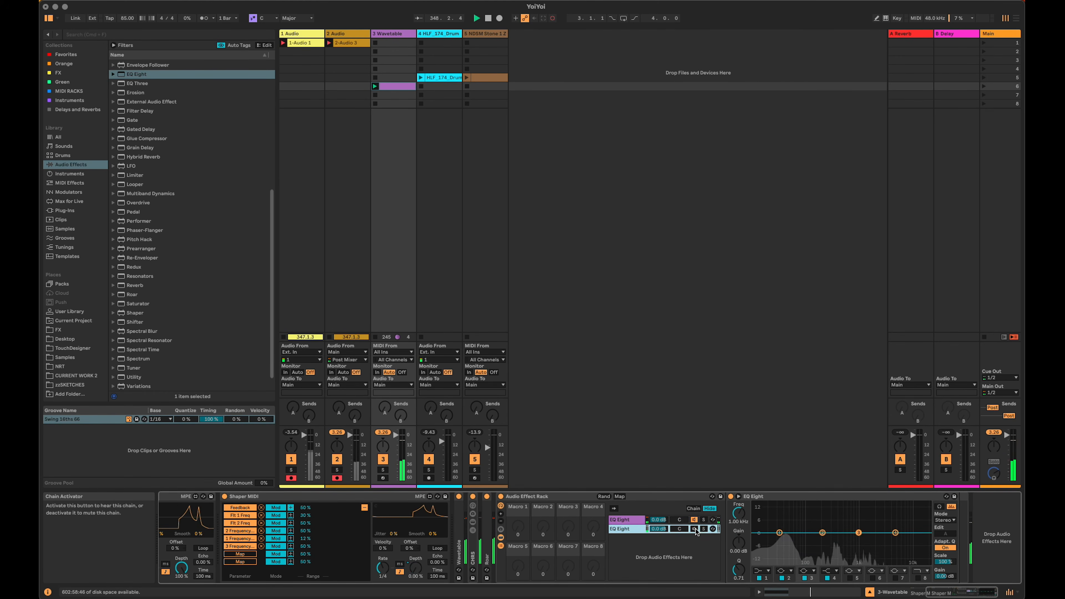
drag(859, 533, 860, 554)
drag(738, 569, 738, 575)
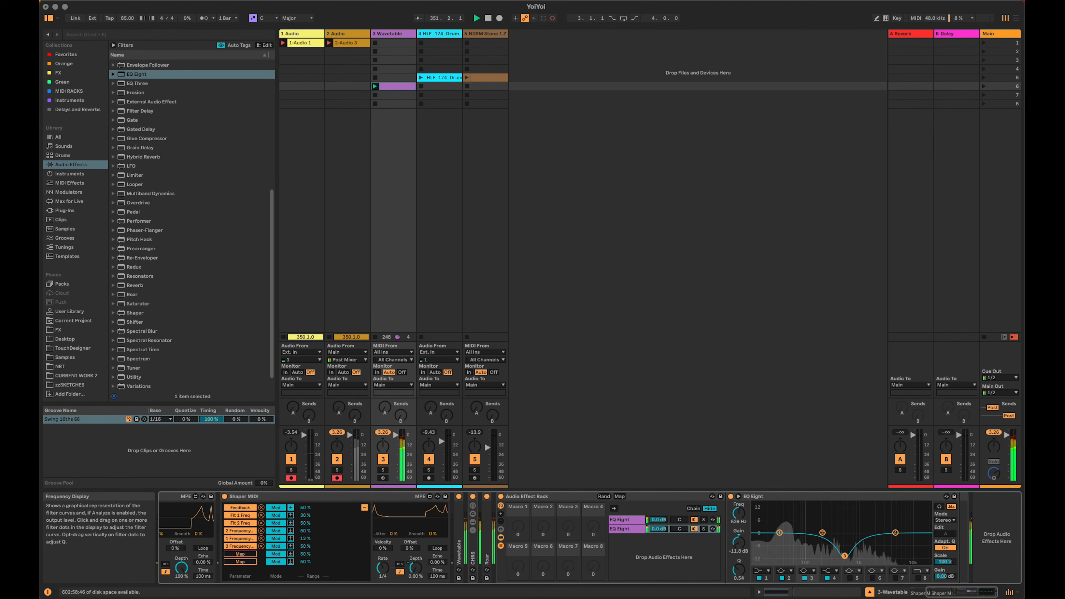
Map the second chain's band 3 frequency to the second Shaper MIDI's seventh slot and collapse the Audio Effect Rack.
click(240, 554)
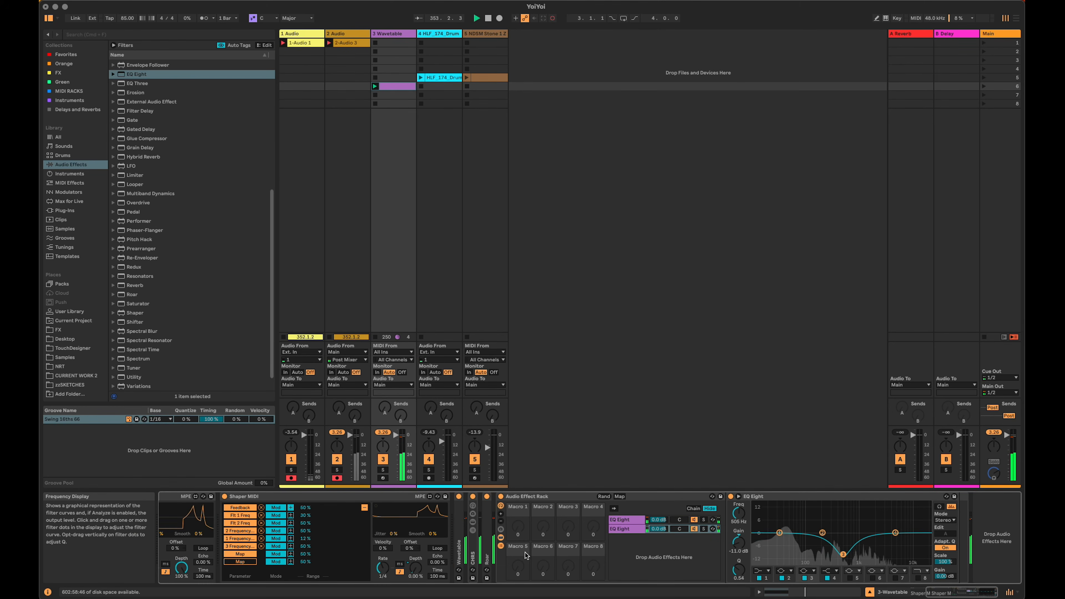
click(738, 514)
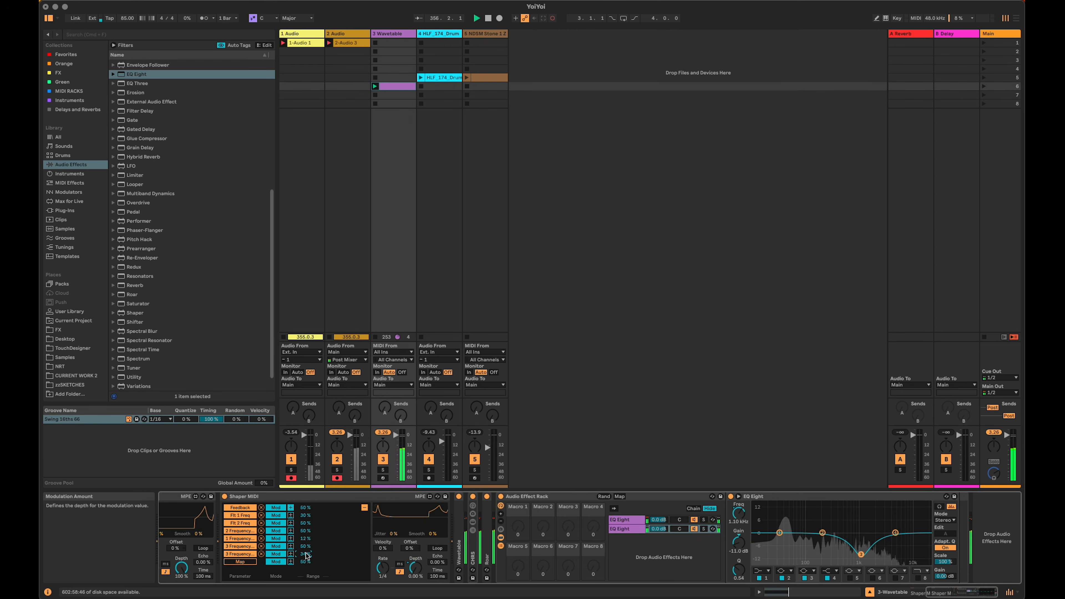
double_click(542, 498)
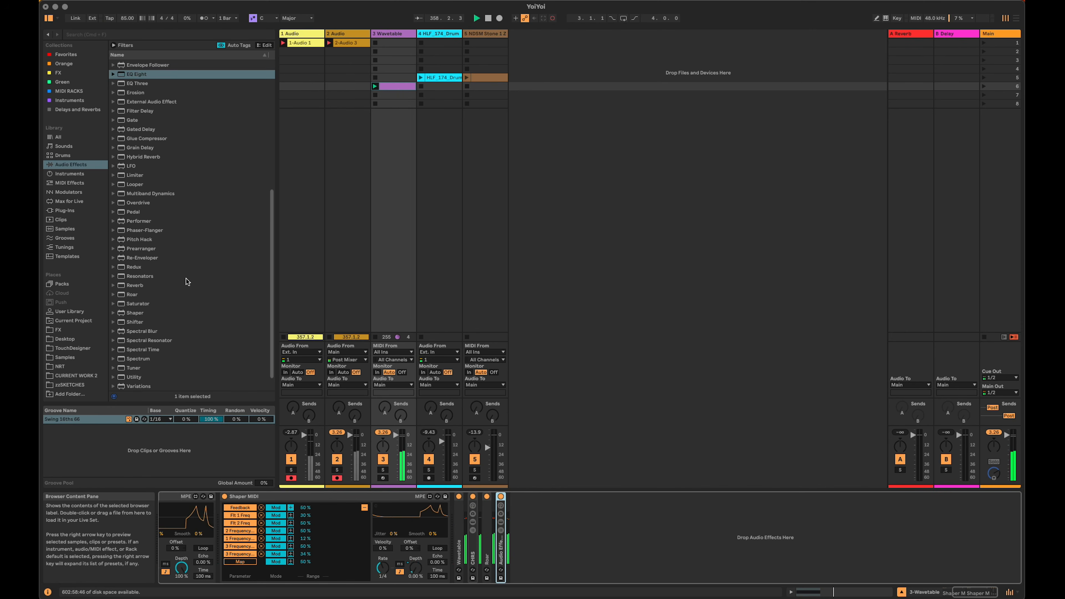
Load the Multiband Dynamics preset OTT.adv after the collapsed Audio Effect Rack.
click(113, 194)
scroll(177, 330, down, 3)
click(156, 193)
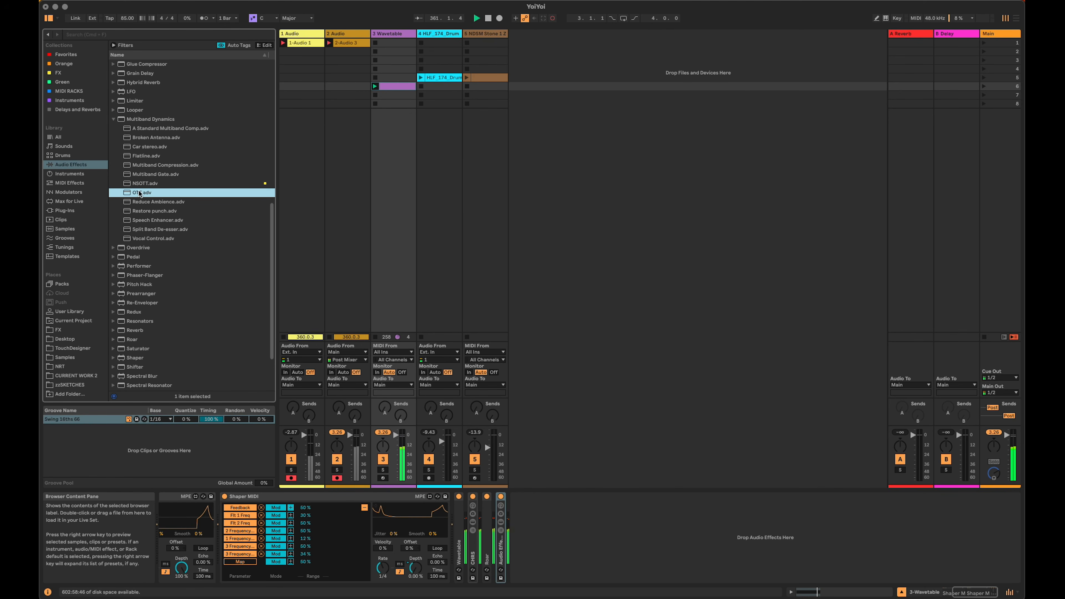
drag(513, 520, 523, 524)
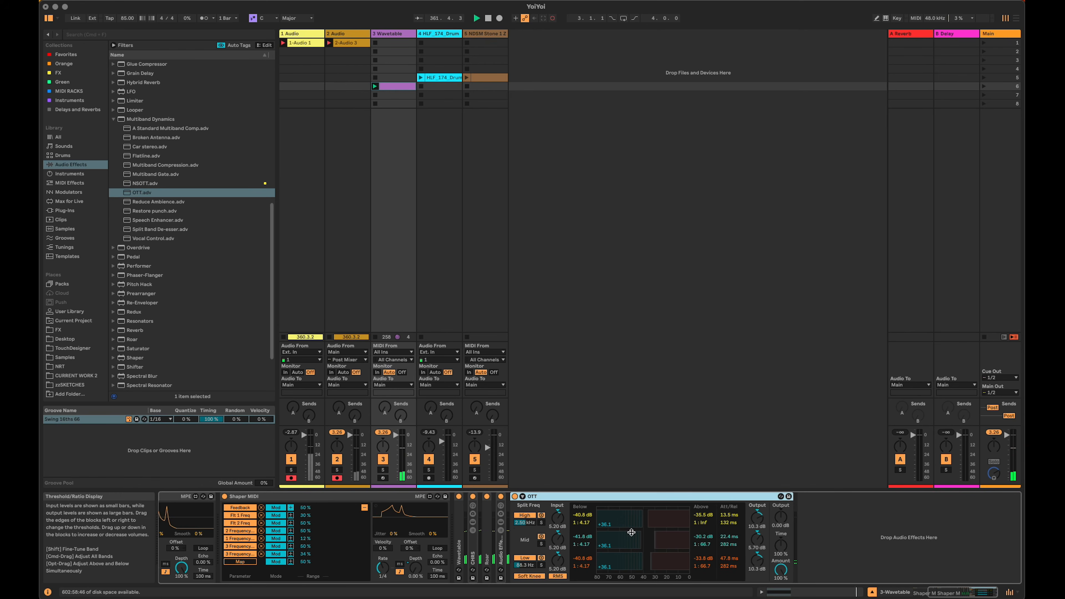
Lower OTT's high-band output gain, set its Amount to 54%, and audition the bass against the HLF_174_Drum clip.
drag(780, 569, 780, 571)
click(757, 519)
drag(756, 522, 757, 519)
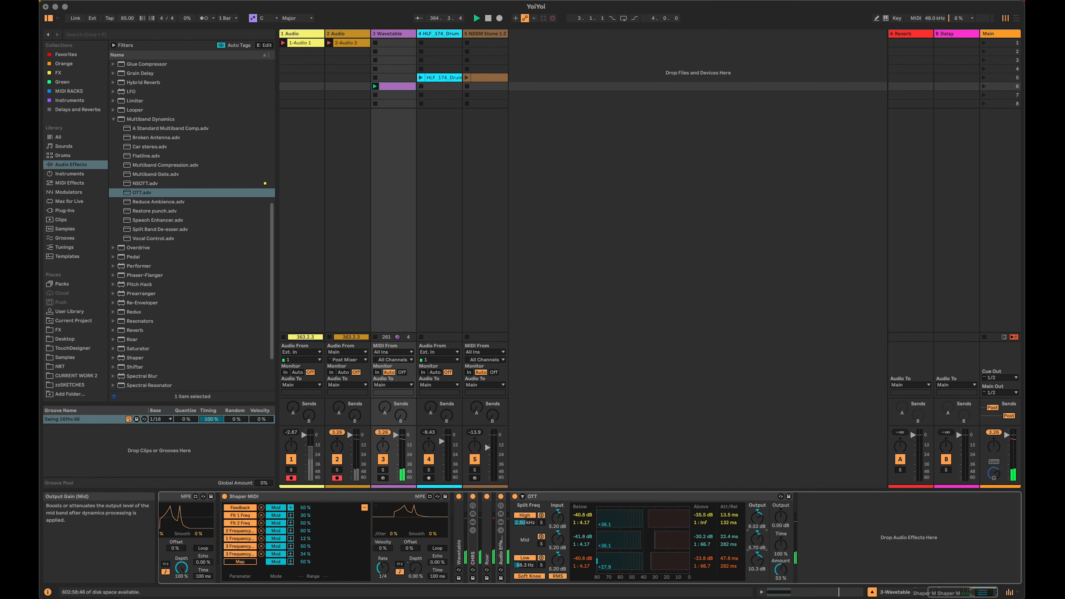
drag(780, 571, 780, 569)
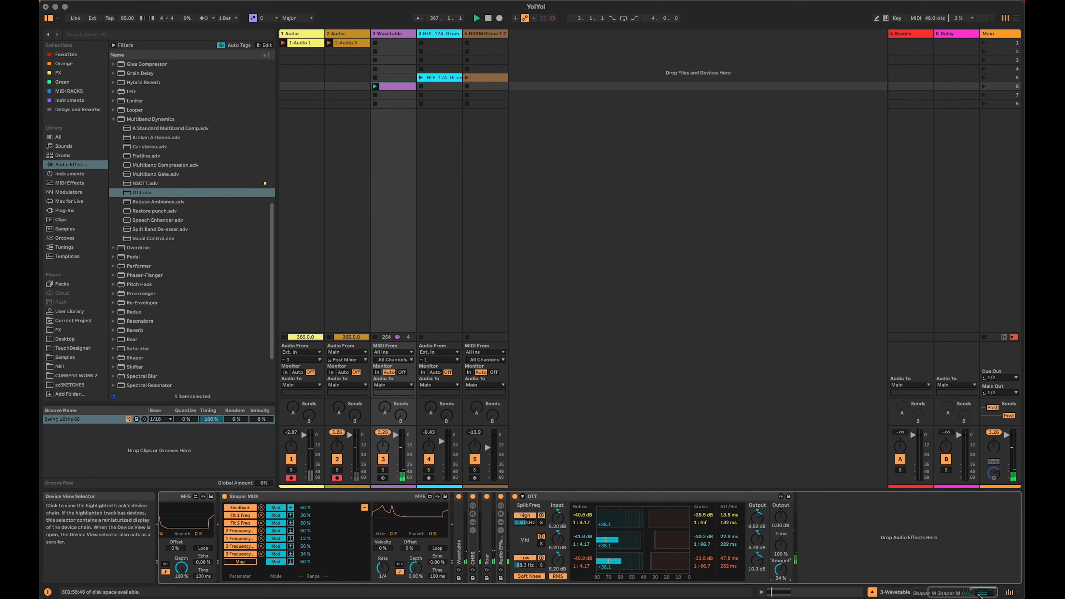
click(420, 77)
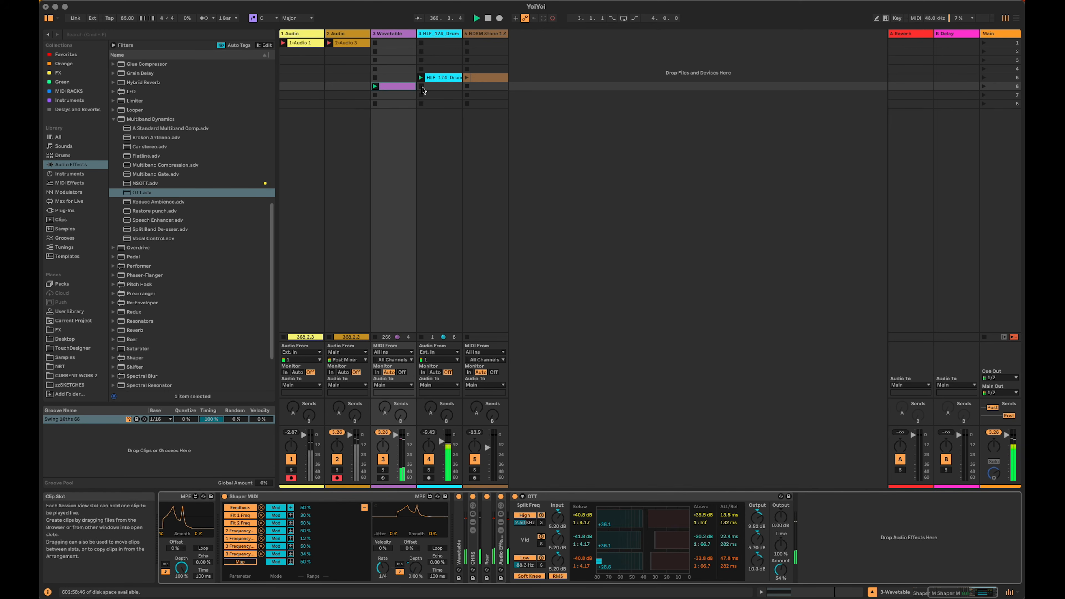
Reshape the first Shaper MIDI's curve by lowering its start point and raising the later section into a rounded plateau.
click(918, 589)
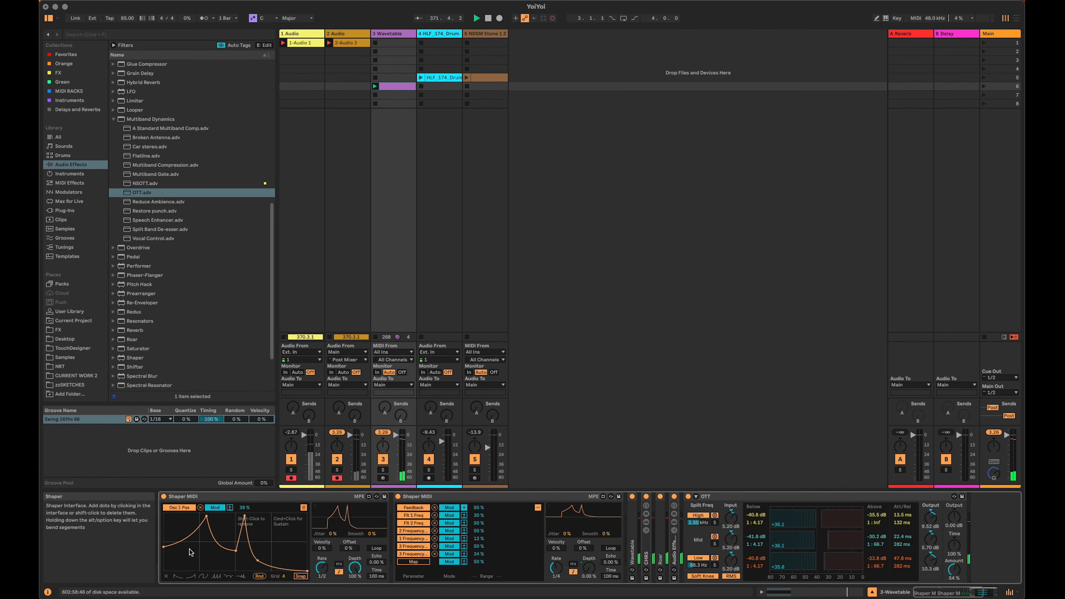
drag(164, 547, 163, 556)
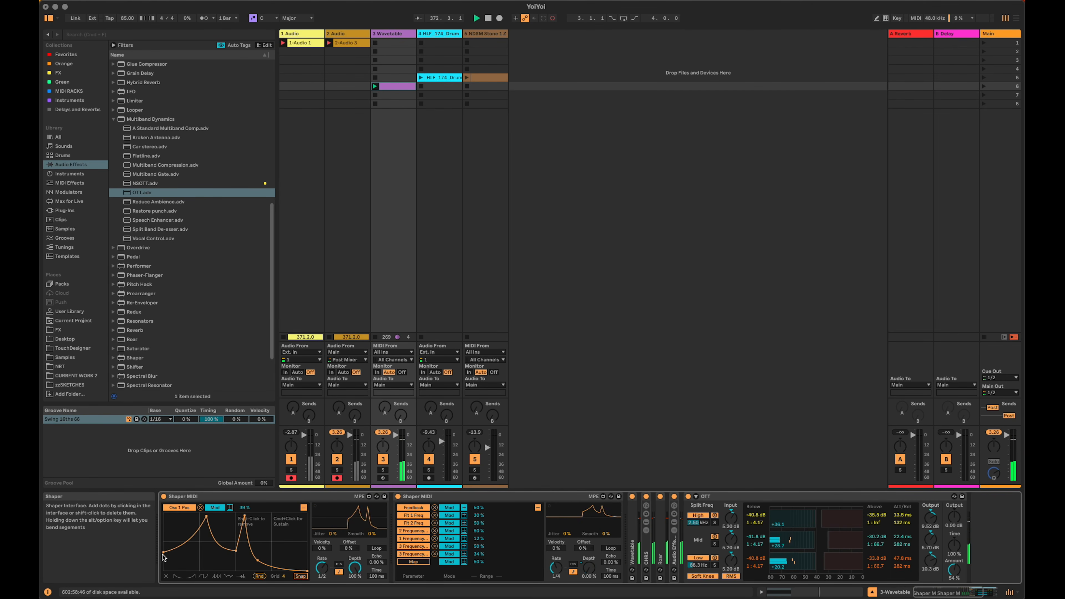
drag(237, 559, 259, 538)
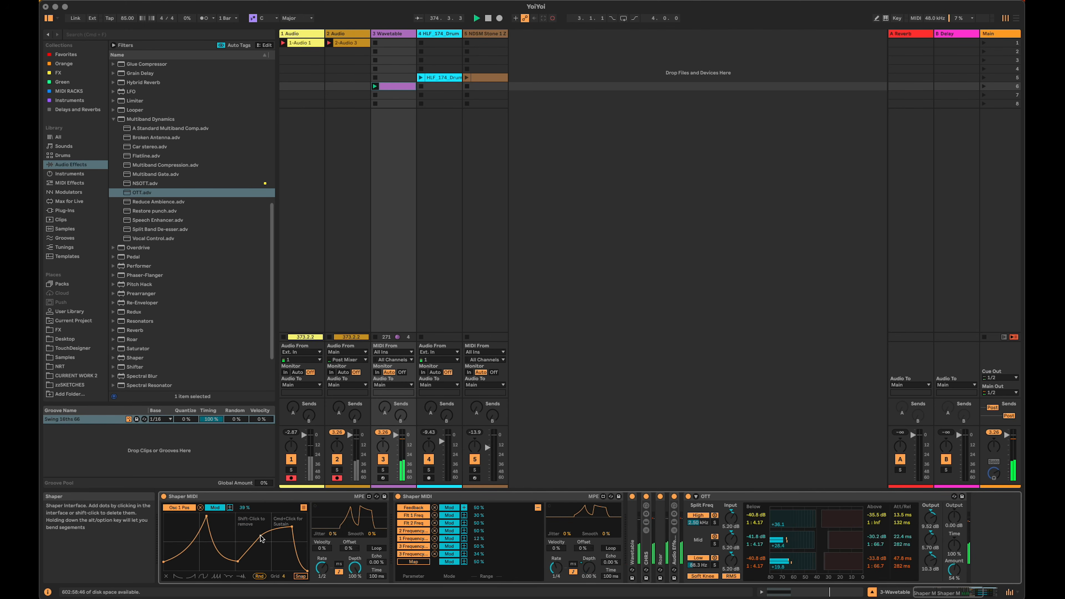
drag(259, 538, 257, 535)
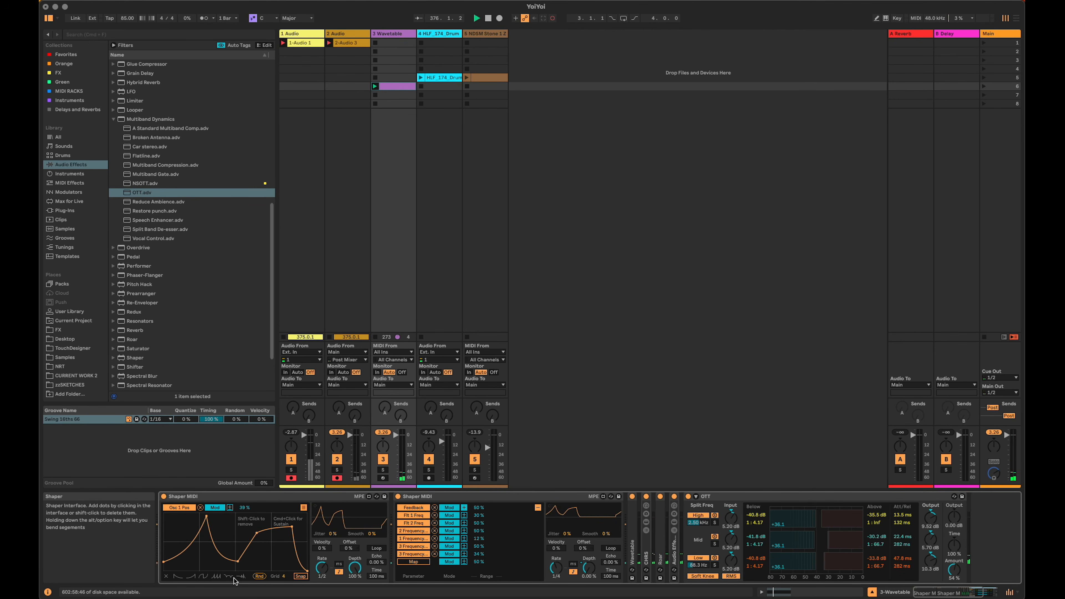
Try the first Shaper MIDI's waveform presets, keep the two-dip shape, and reshape the curve into its second dip.
click(217, 576)
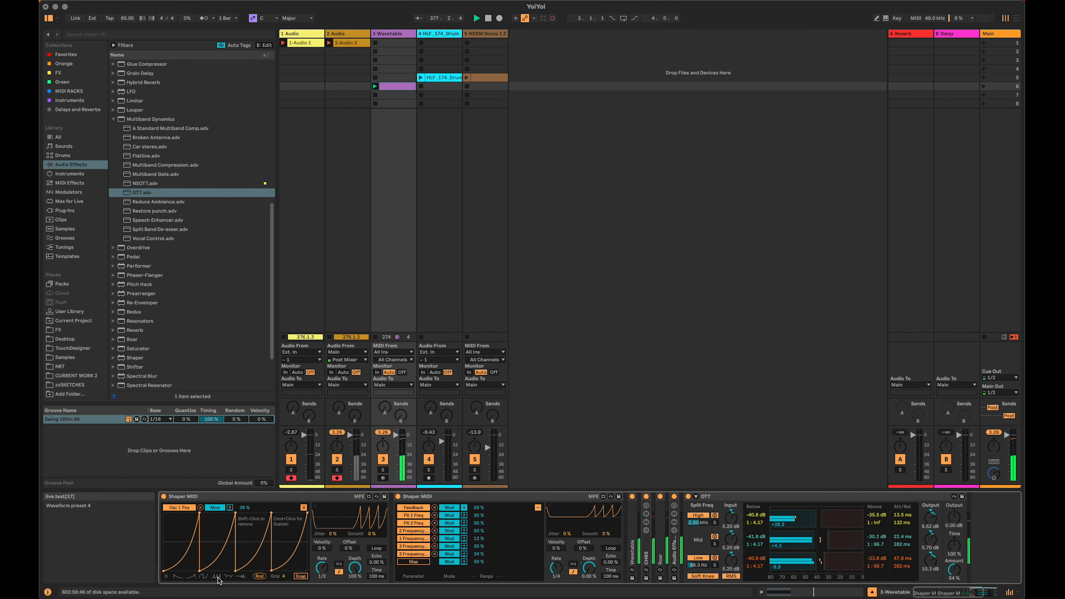
click(228, 577)
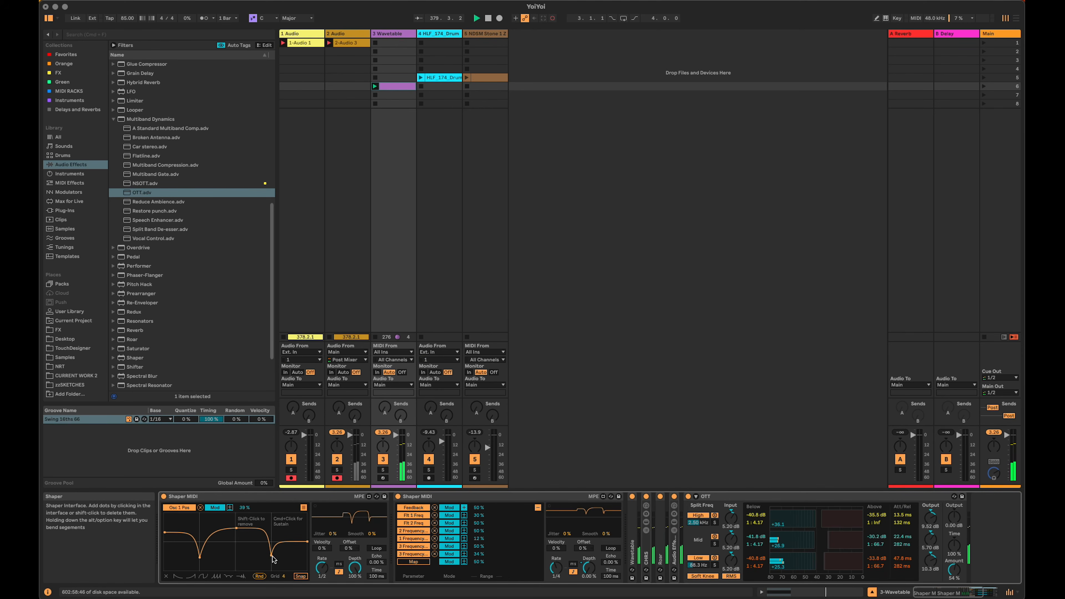
drag(268, 541, 268, 568)
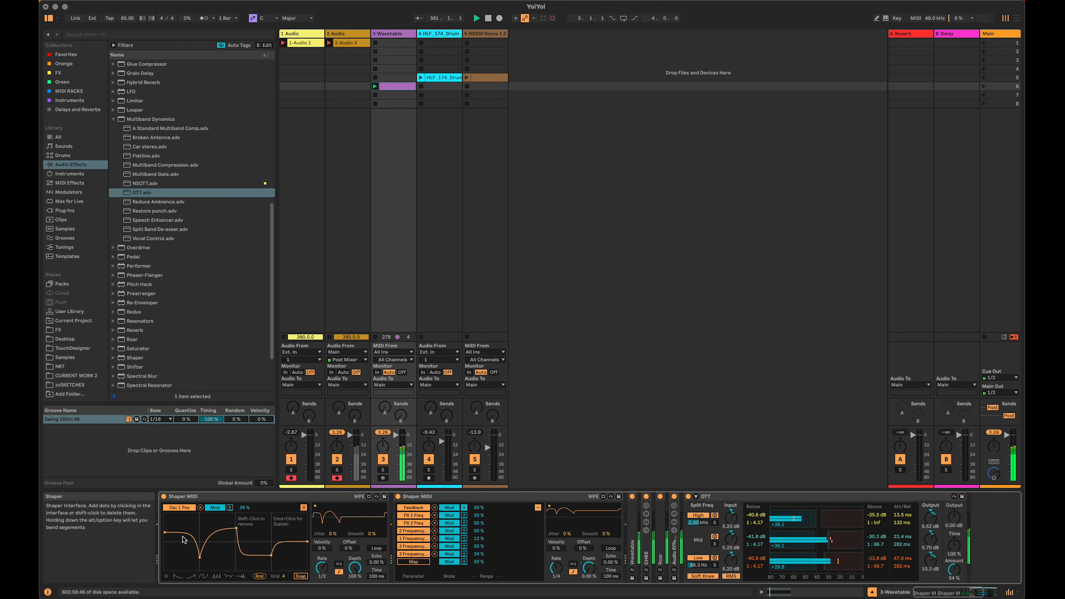
click(270, 560)
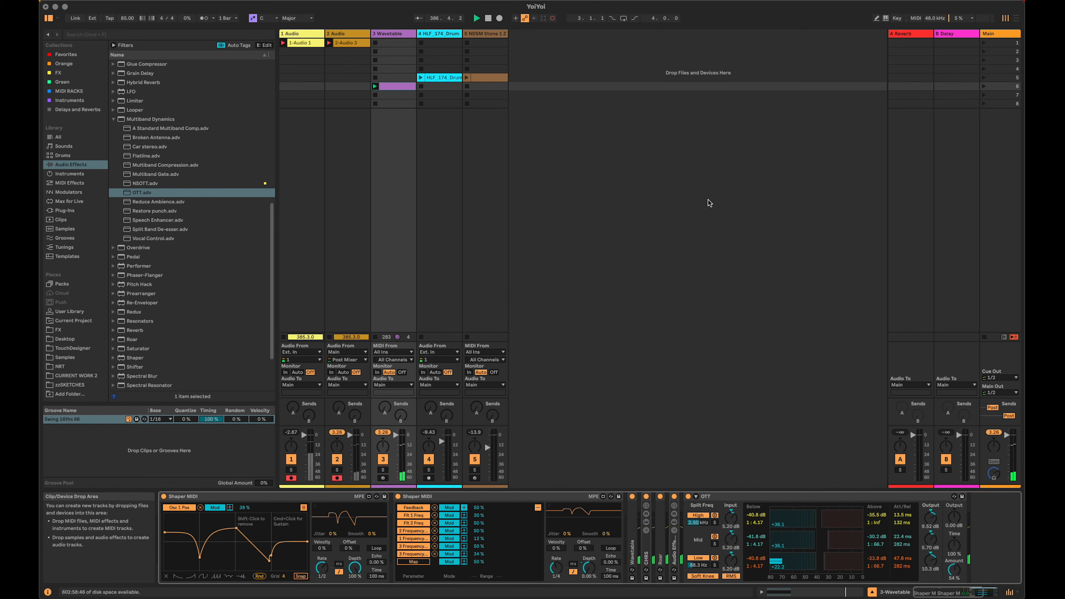
Stop the playing clip on the 3 Wavetable track.
click(375, 95)
click(375, 95)
click(375, 95)
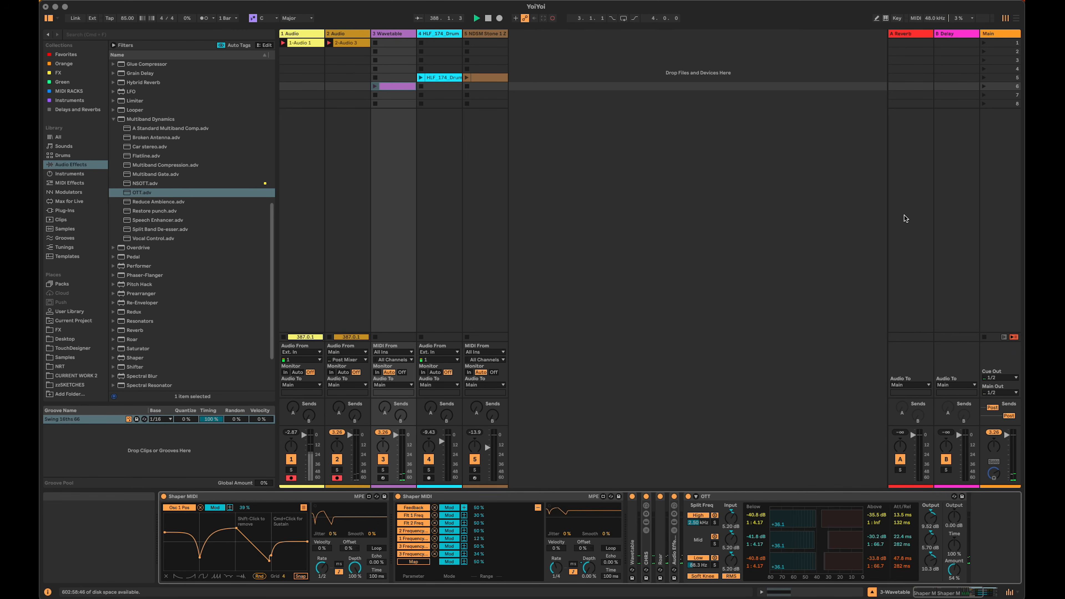